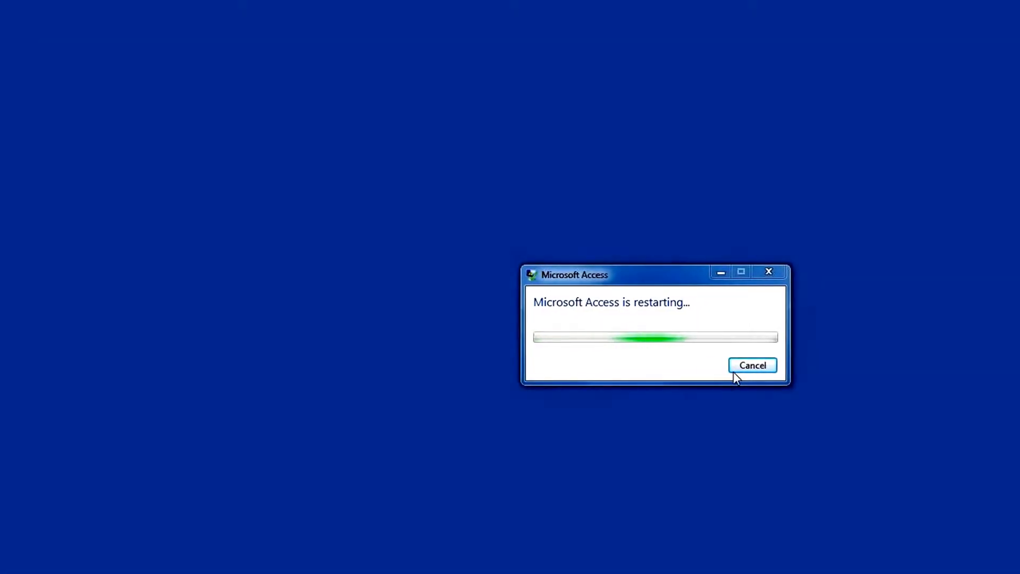
# - Cancel the Microsoft Access restart and open the ODBC data source administrator
pyautogui.click(736, 367)
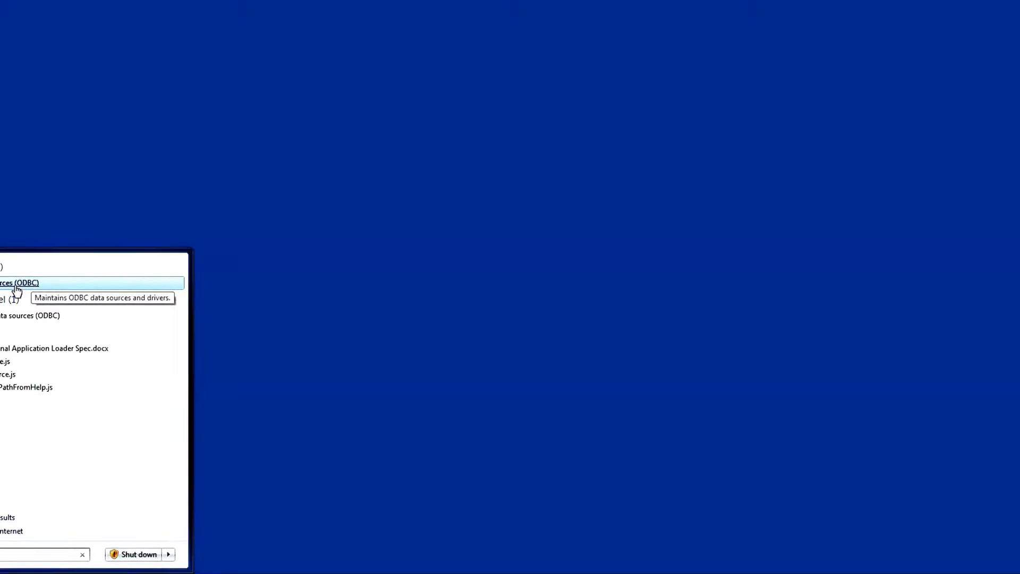
pyautogui.click(16, 287)
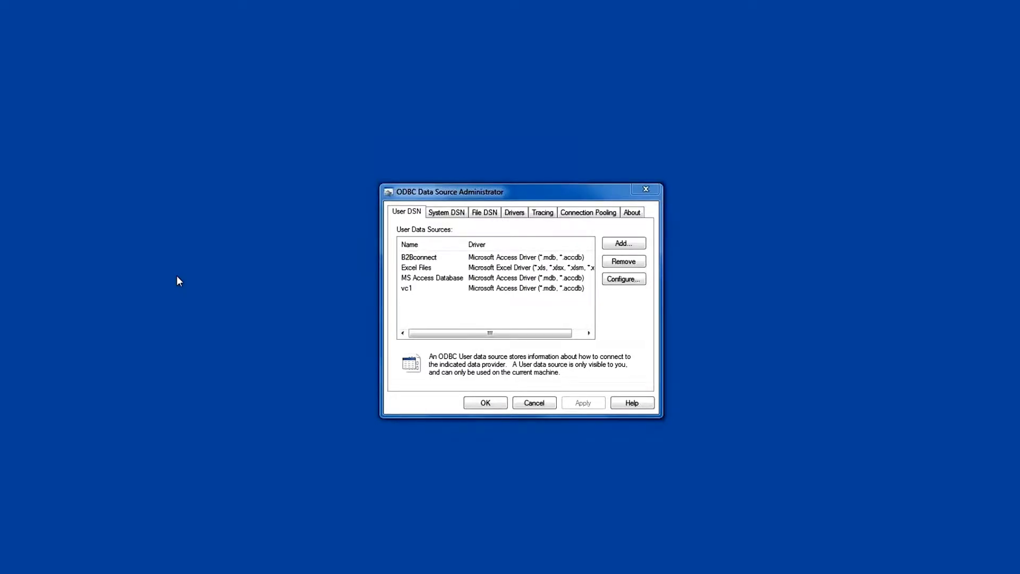
# - Review the drivers offered for a new user data source, including Microsoft Access Driver (*.mdb, *.accdb), without creating one
pyautogui.click(430, 260)
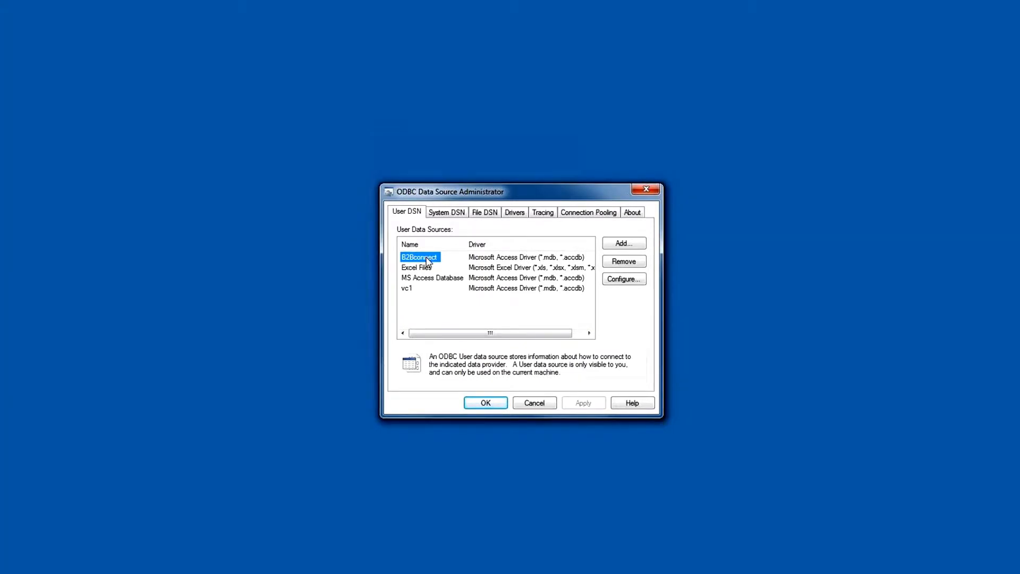
pyautogui.click(624, 245)
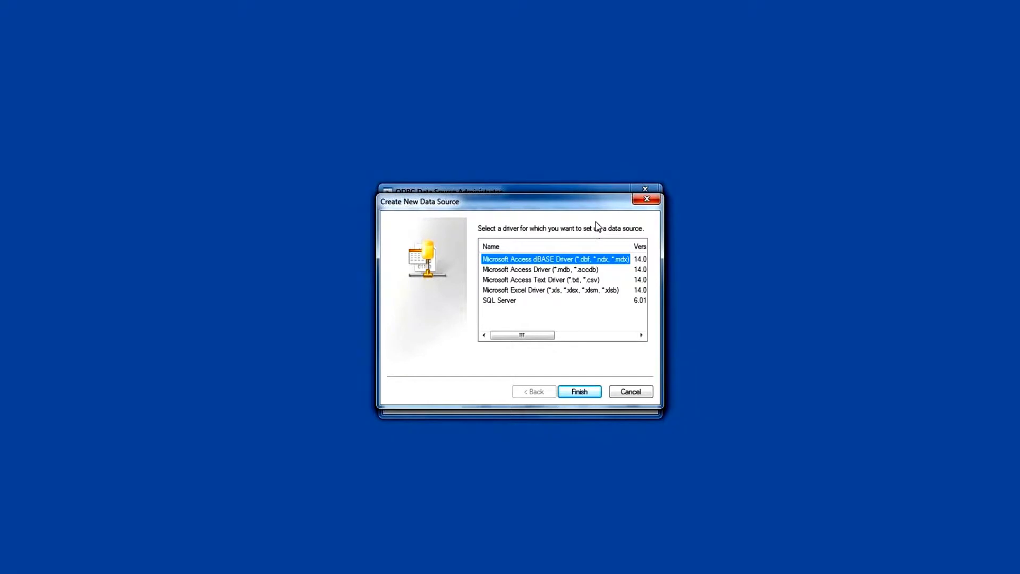
pyautogui.click(577, 271)
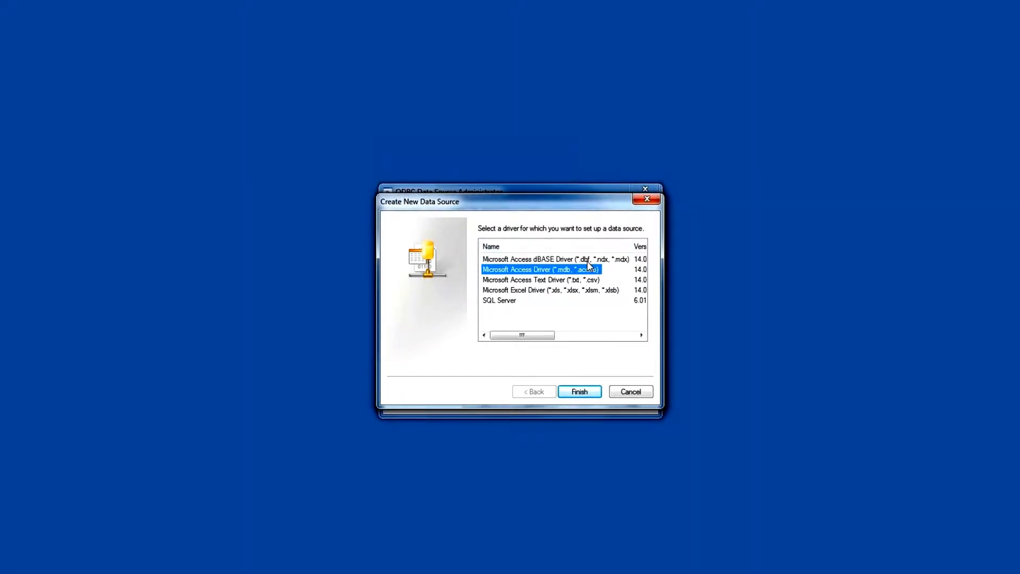
pyautogui.click(630, 393)
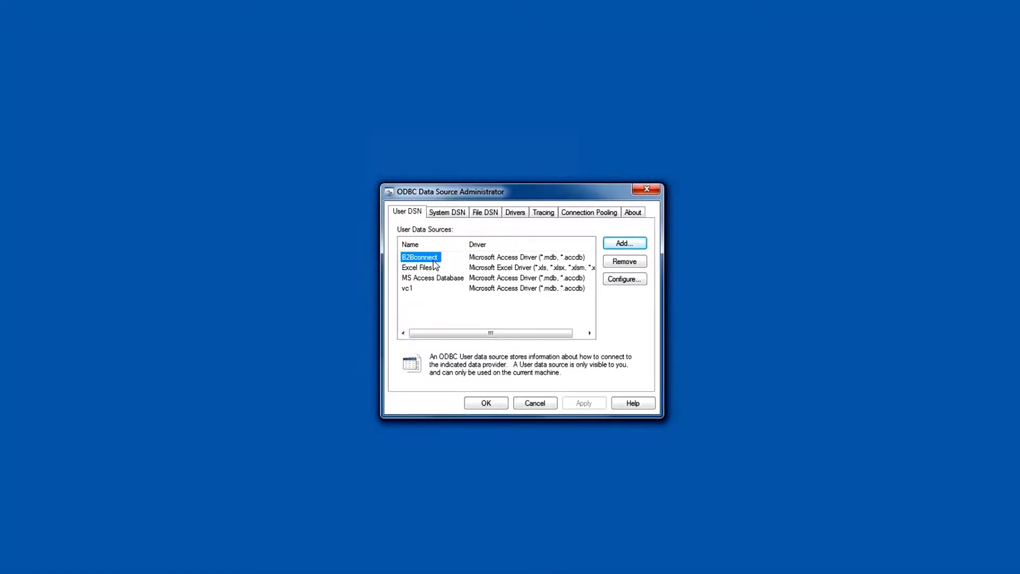
# - Examine the B2Bconnect data source's setup and database selection, then close the ODBC administrator without changes
pyautogui.click(616, 283)
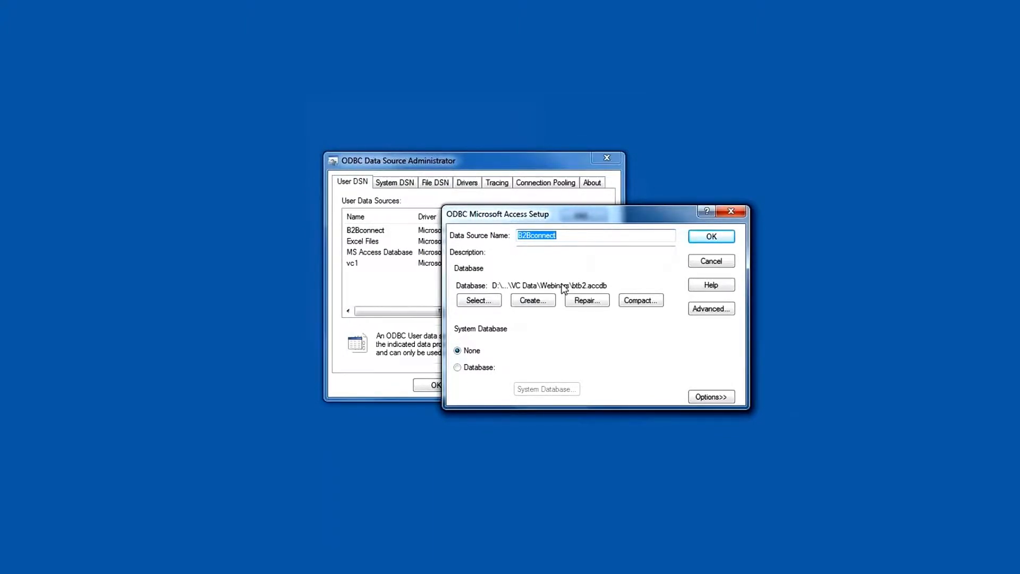
pyautogui.click(478, 300)
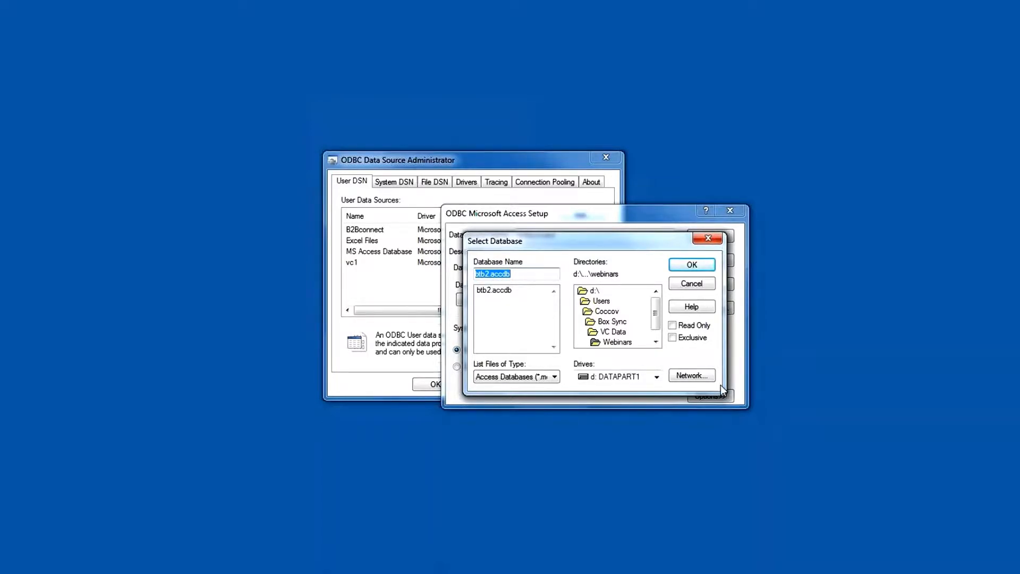
pyautogui.click(719, 241)
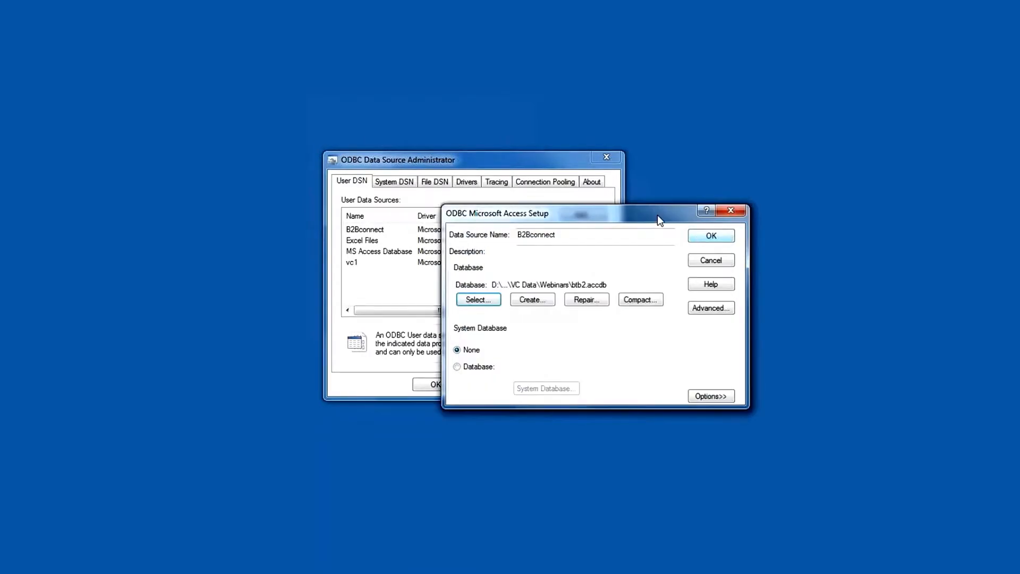
pyautogui.click(738, 213)
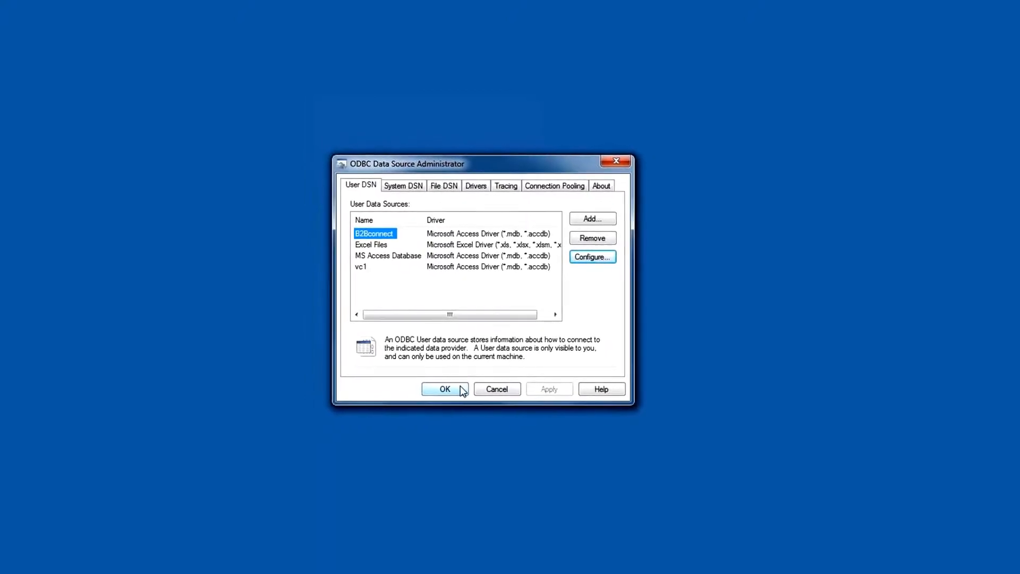
pyautogui.click(496, 406)
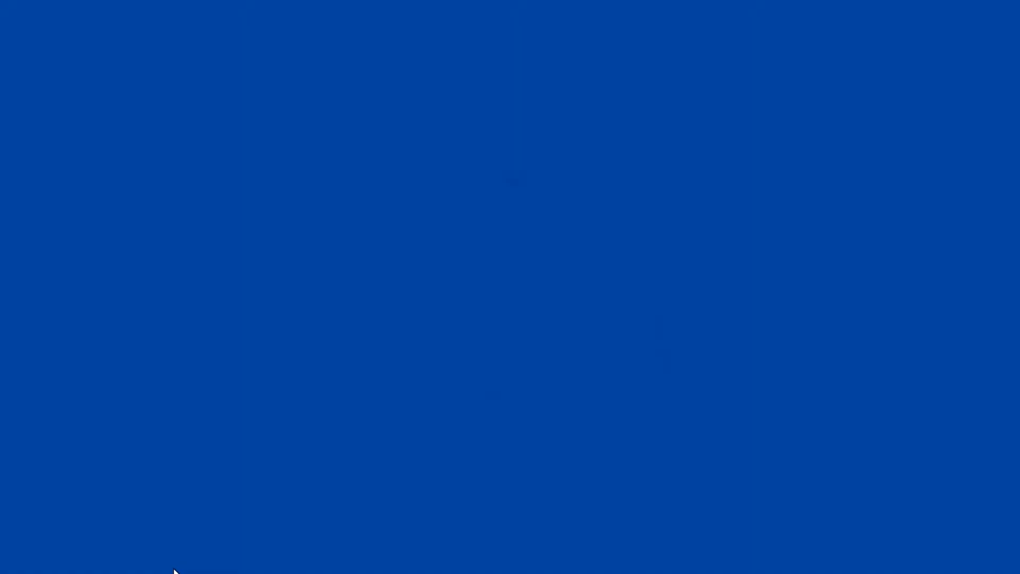
# - Switch to AutoCAD and open the recent drawing "Floor Plan dbconnect - original"
pyautogui.moveTo(119, 545)
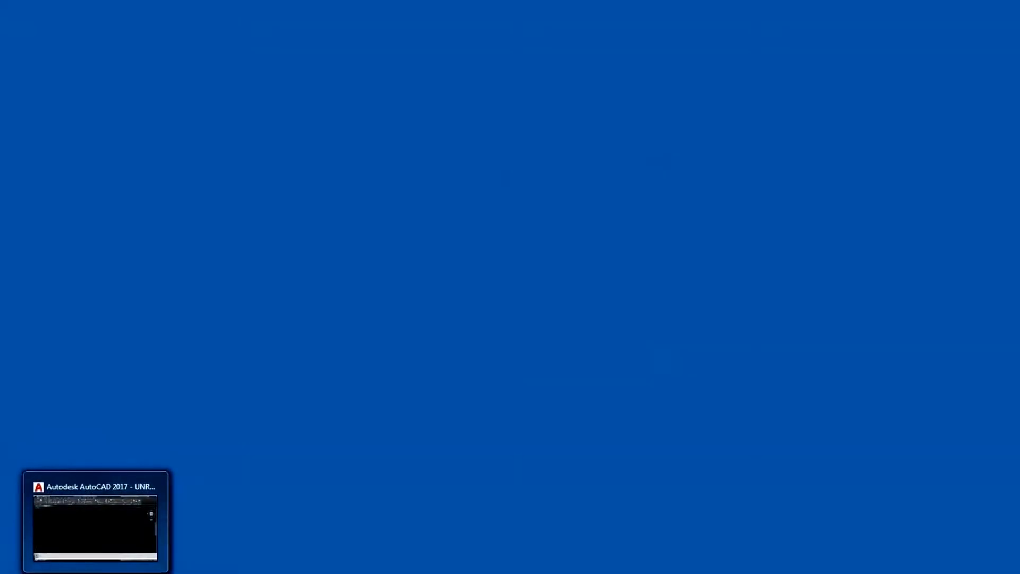
pyautogui.click(96, 523)
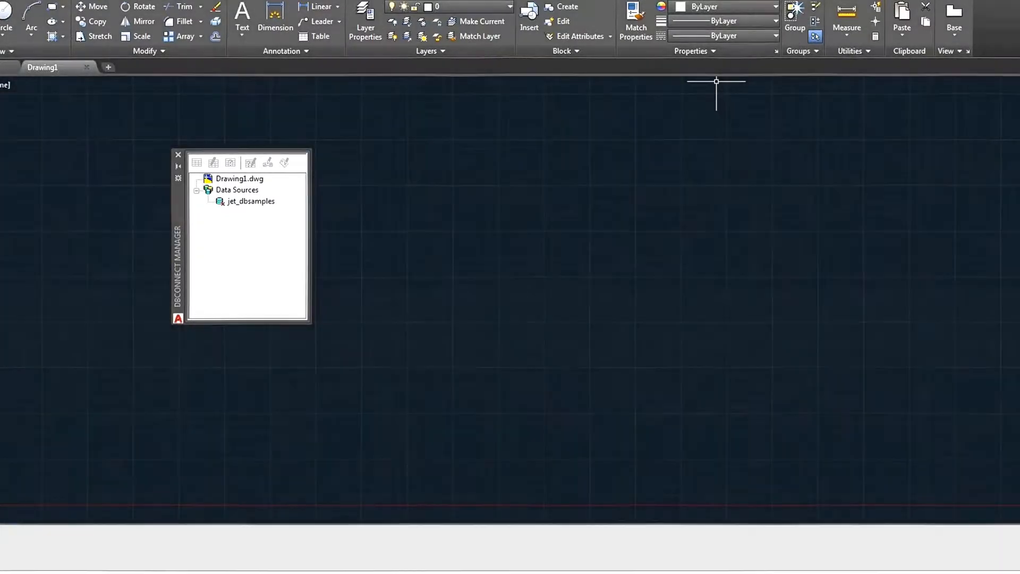
pyautogui.click(4, 66)
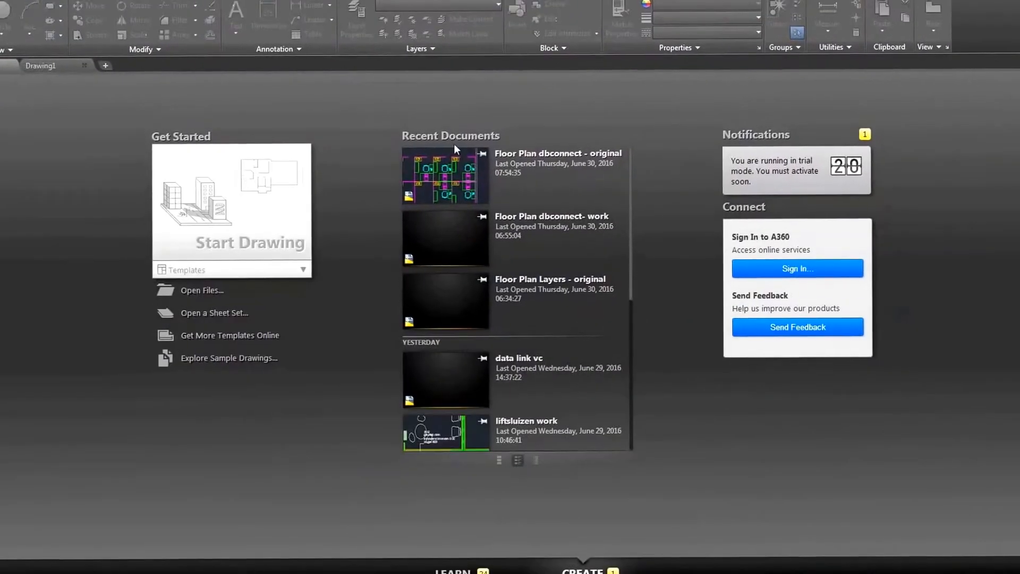
pyautogui.click(445, 186)
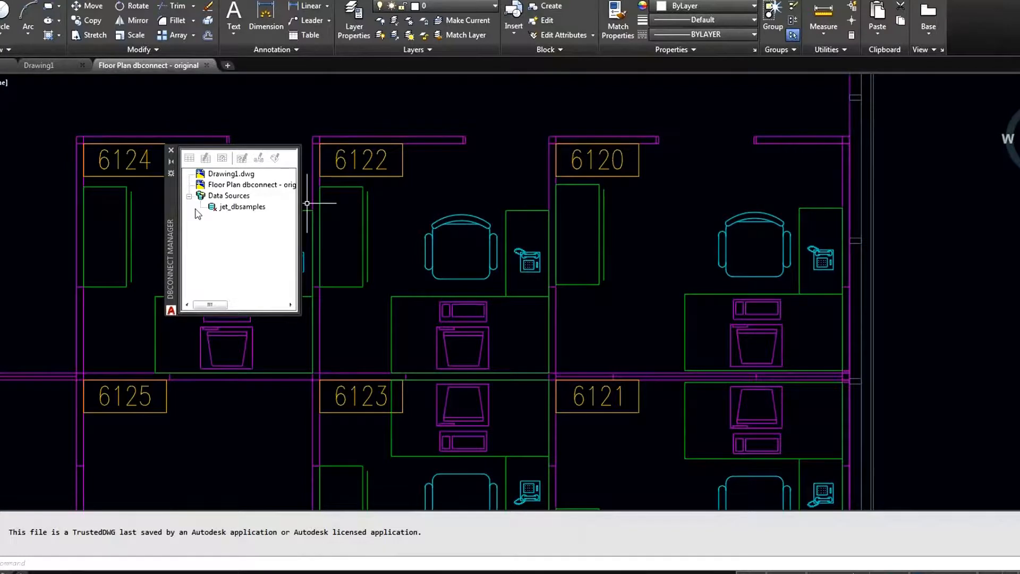
# - Start configuring a new data source in the dbConnect Manager with the name dbPCdata
pyautogui.click(231, 197)
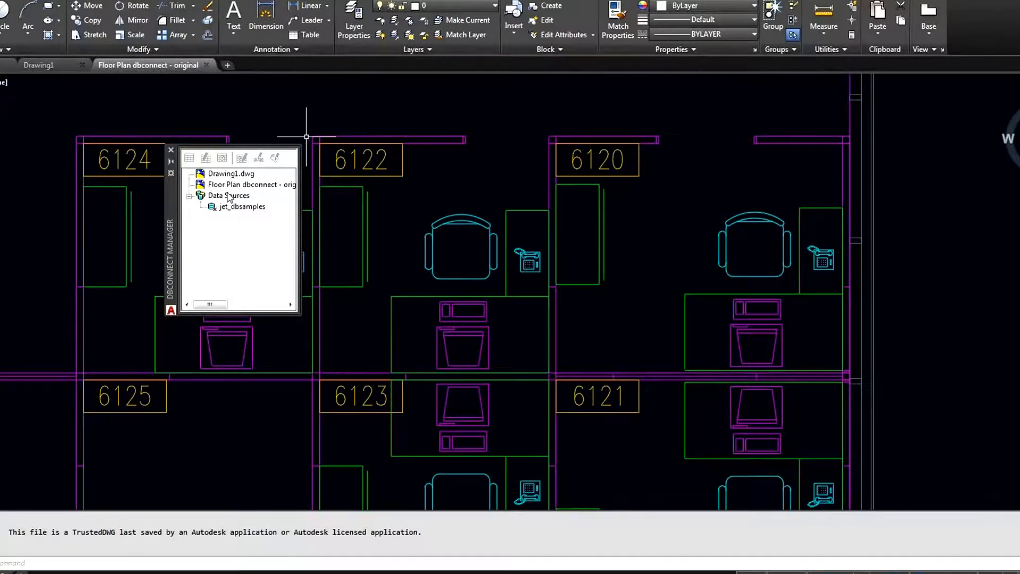
pyautogui.rightClick(230, 197)
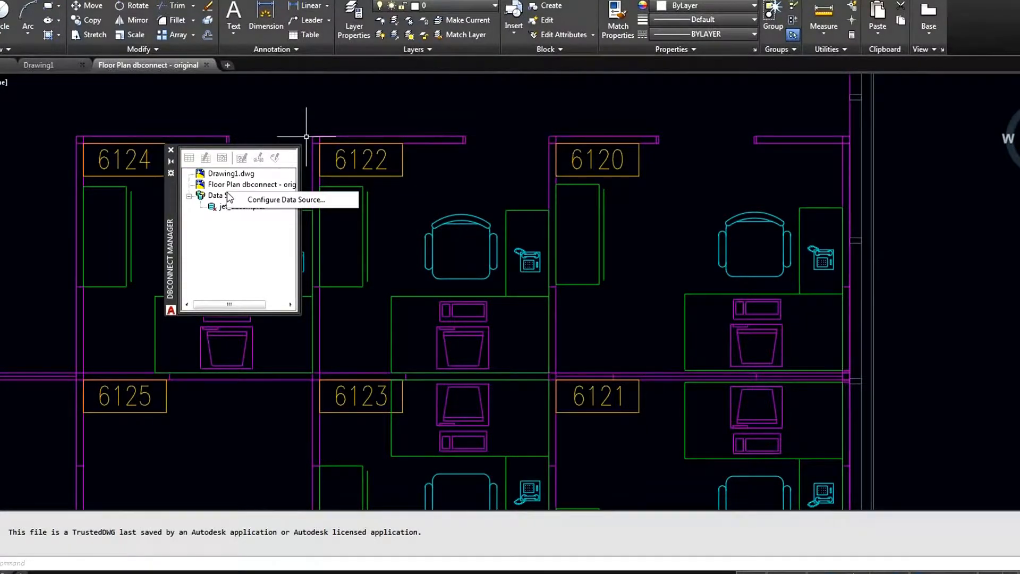
pyautogui.click(295, 202)
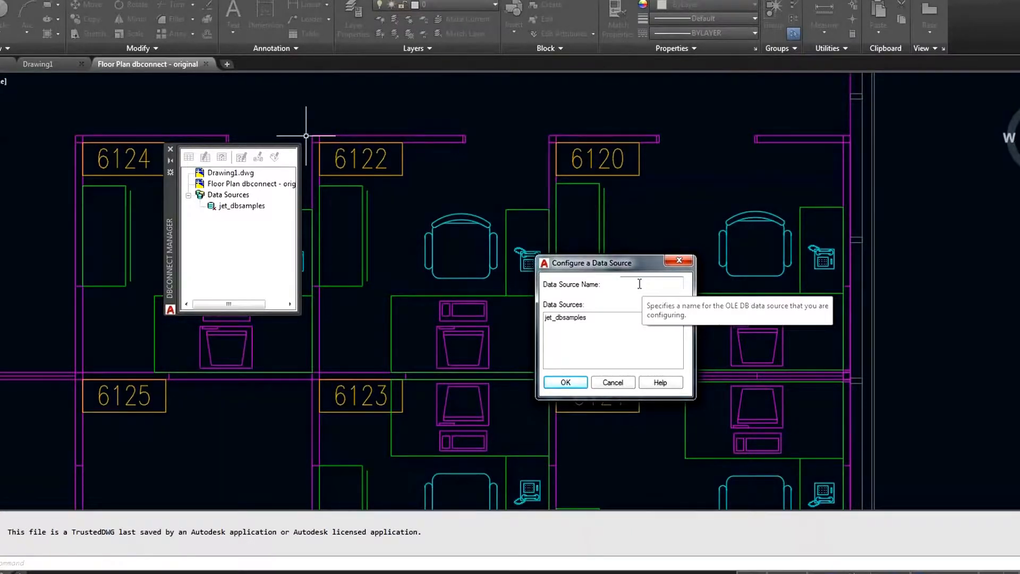
pyautogui.write('d')
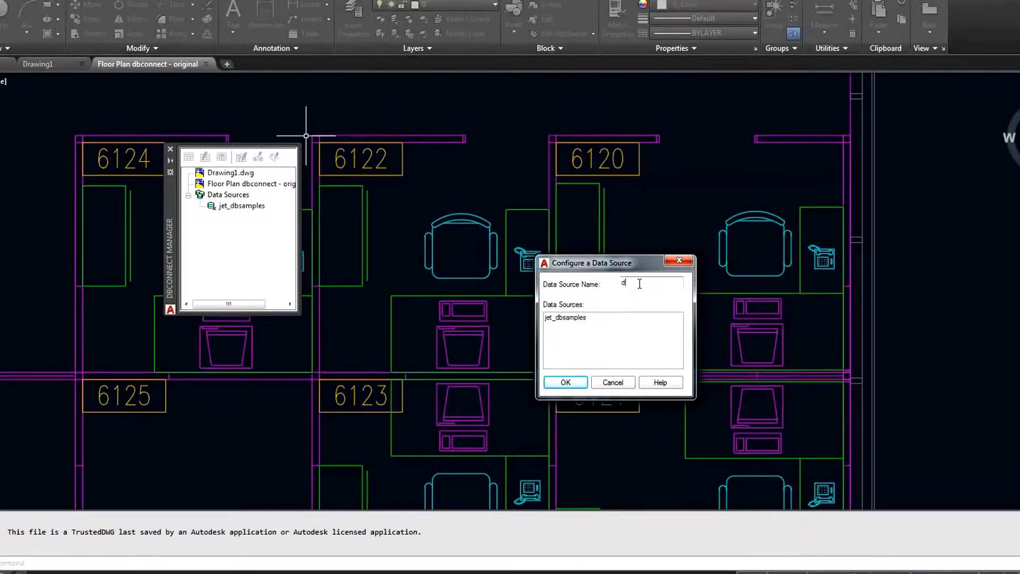
pyautogui.write('b')
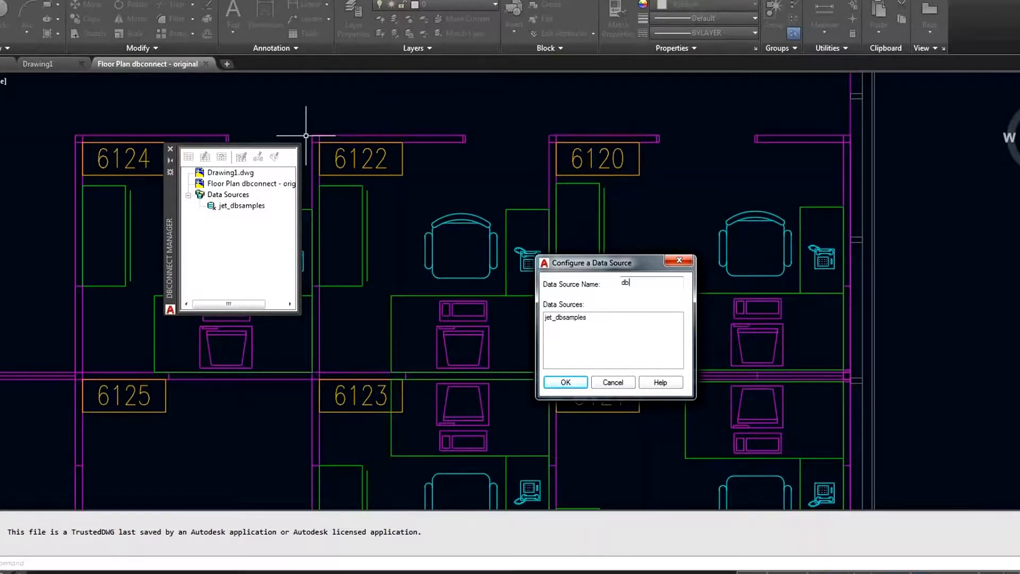
pyautogui.write('PCdata')
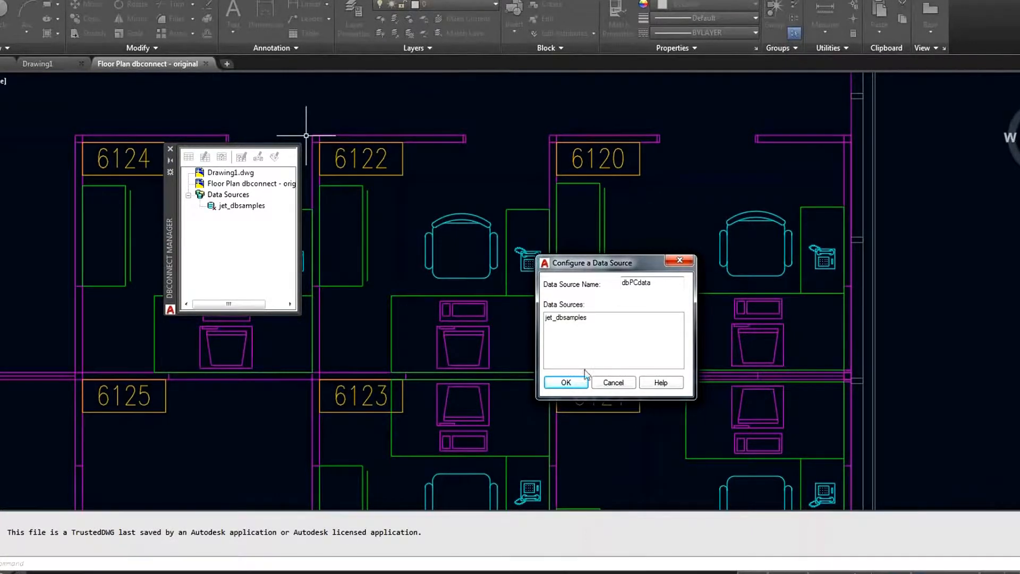
pyautogui.click(566, 382)
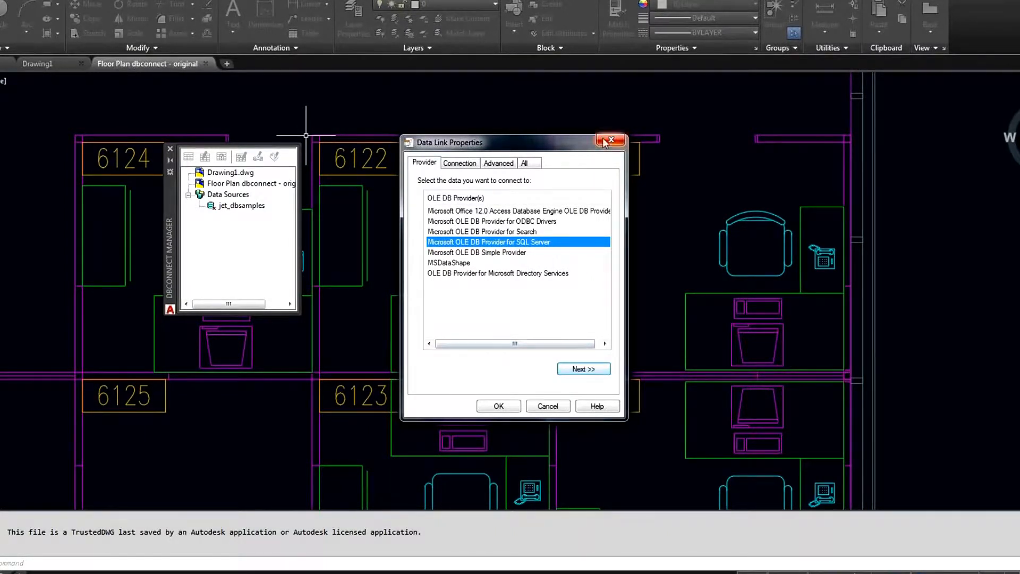
# - Set the data link's provider to Microsoft OLE DB Provider for ODBC Drivers and its data source name to B2Bconnect
pyautogui.click(554, 223)
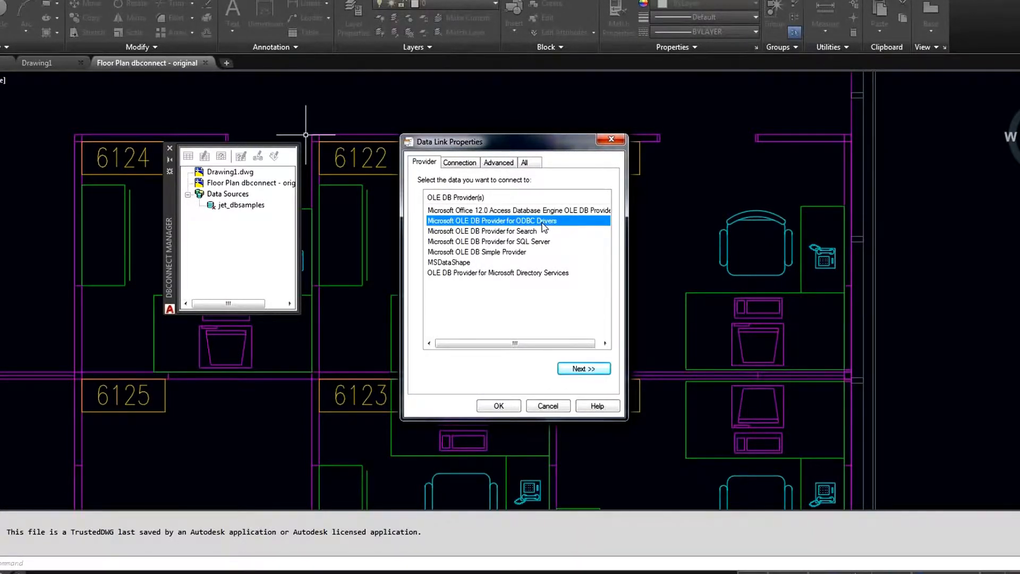
pyautogui.click(583, 369)
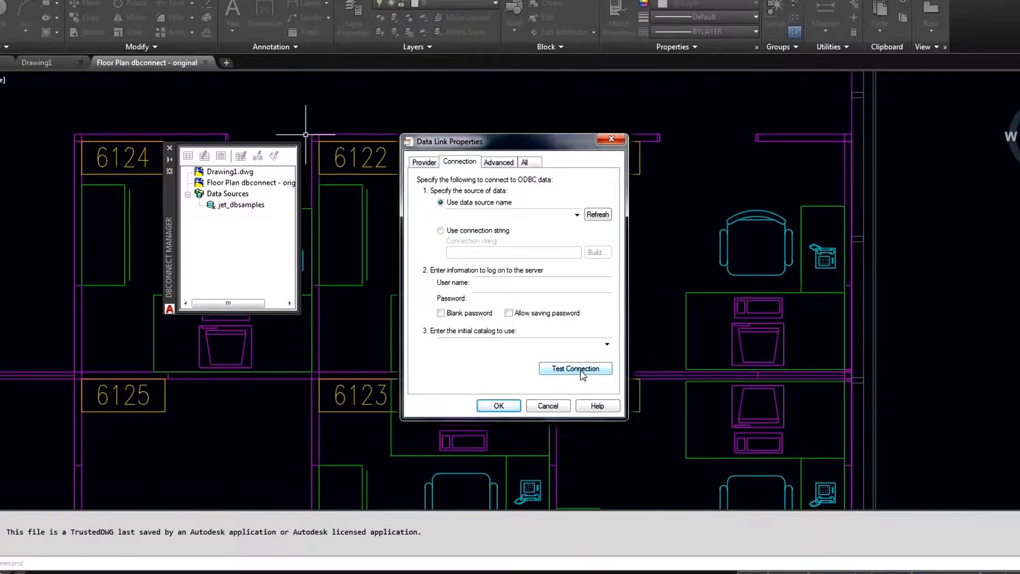
pyautogui.click(577, 215)
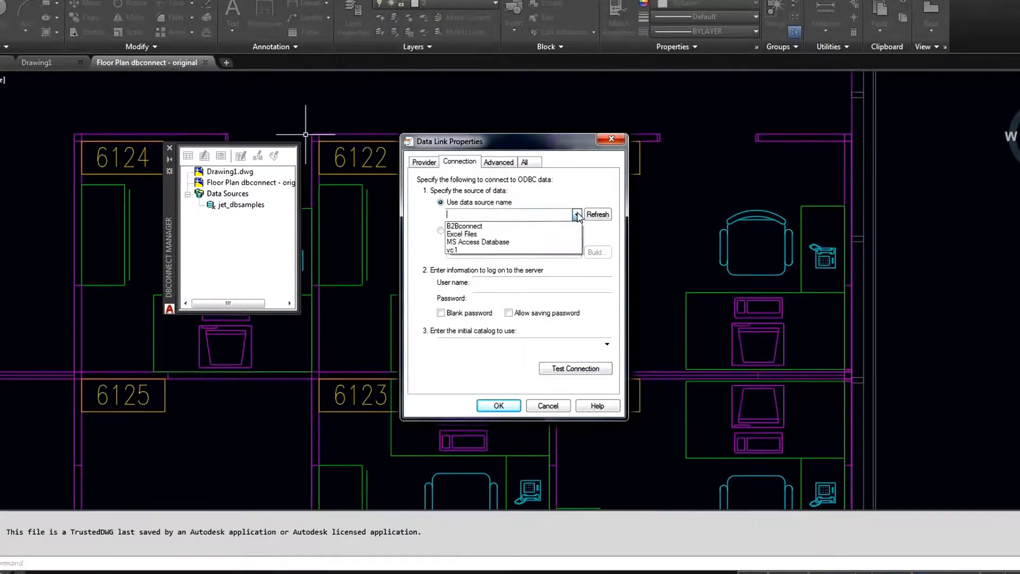
pyautogui.click(541, 227)
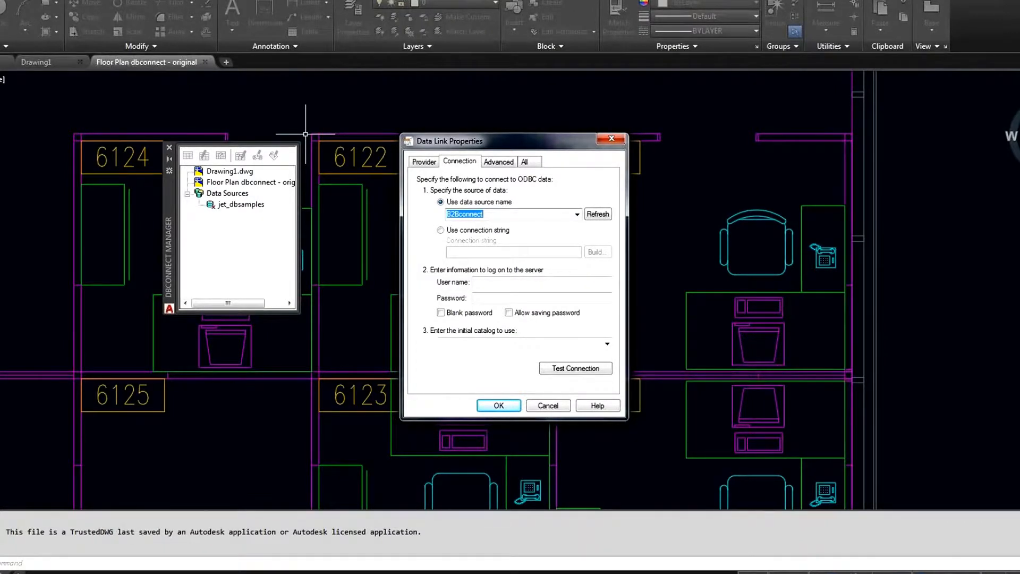
# - Test the B2Bconnect data link connection and accept the data link properties
pyautogui.click(578, 370)
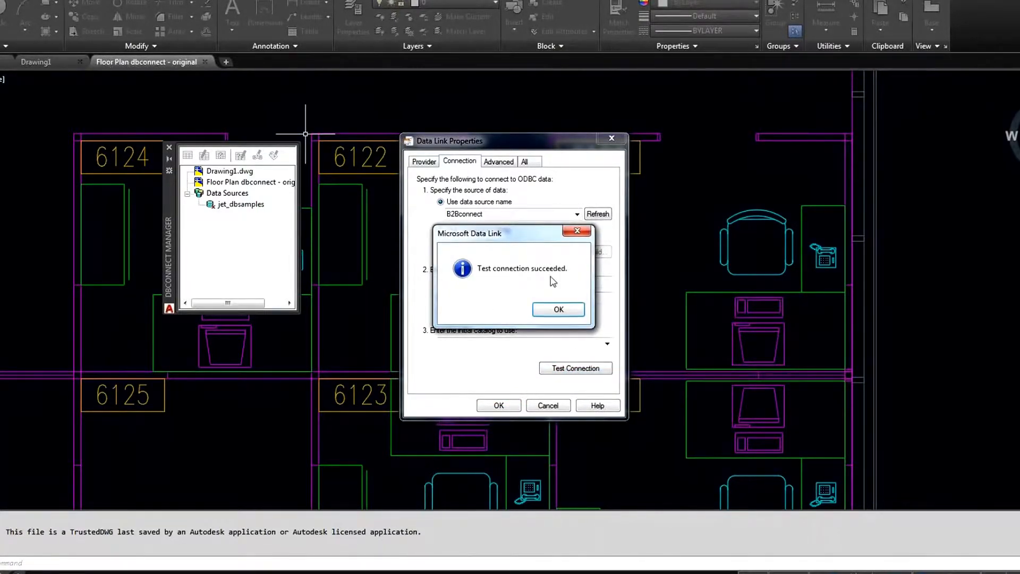
pyautogui.click(556, 310)
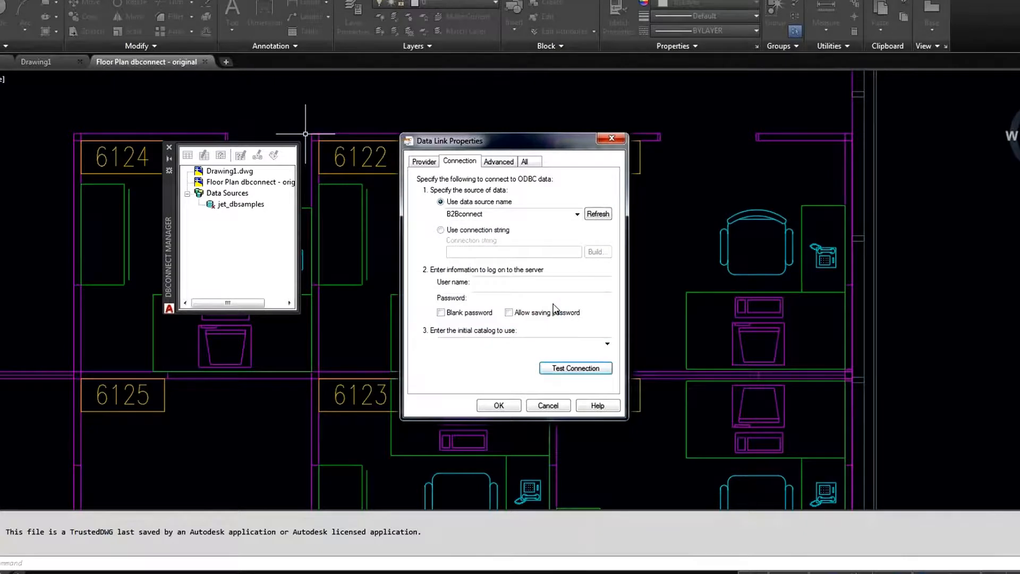
pyautogui.click(500, 405)
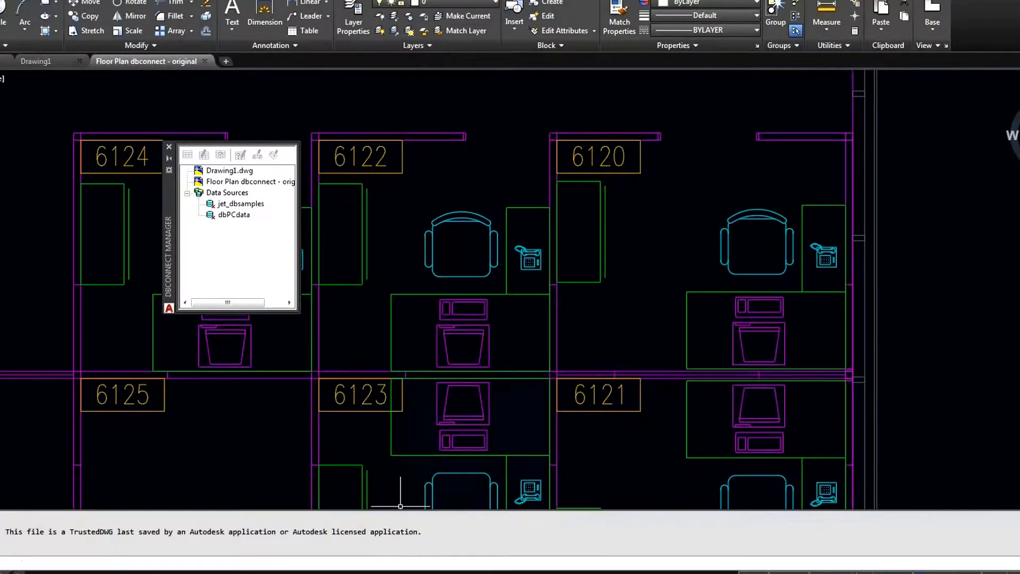
# - Inspect the Data Sources Location path in the AutoCAD options, leaving it unchanged
pyautogui.rightClick(412, 522)
pyautogui.click(434, 513)
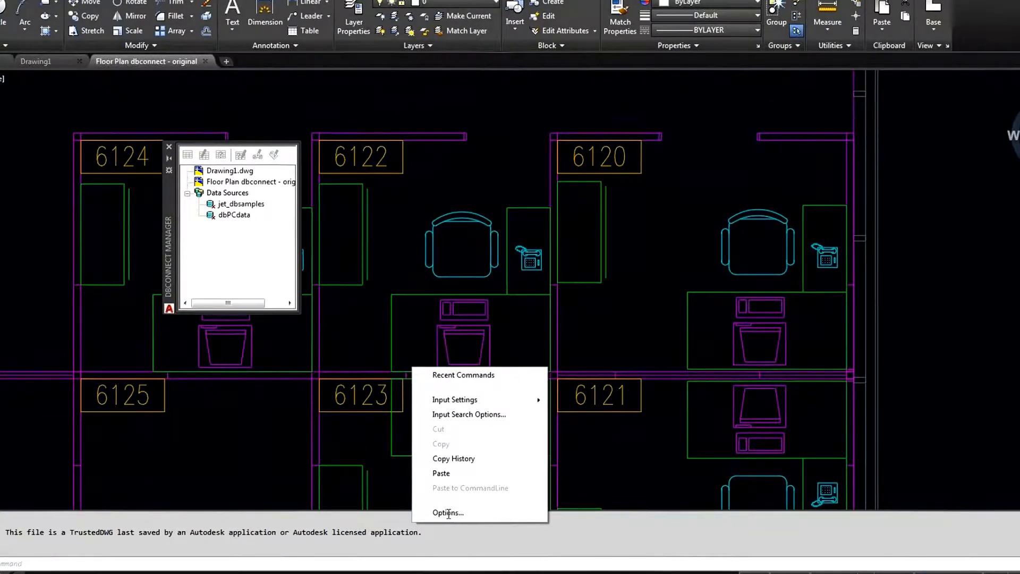
pyautogui.click(249, 123)
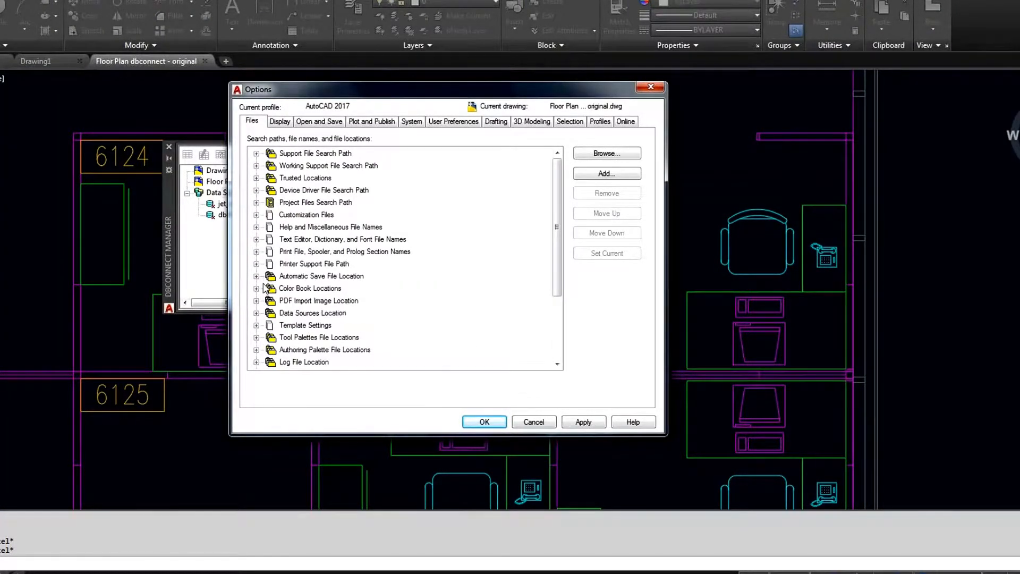
pyautogui.click(257, 313)
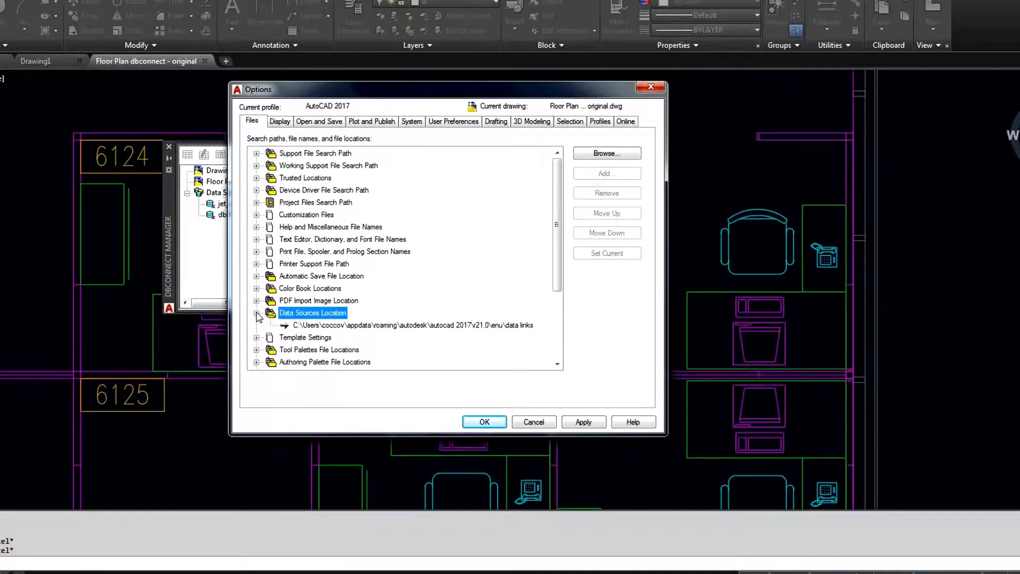
pyautogui.click(322, 326)
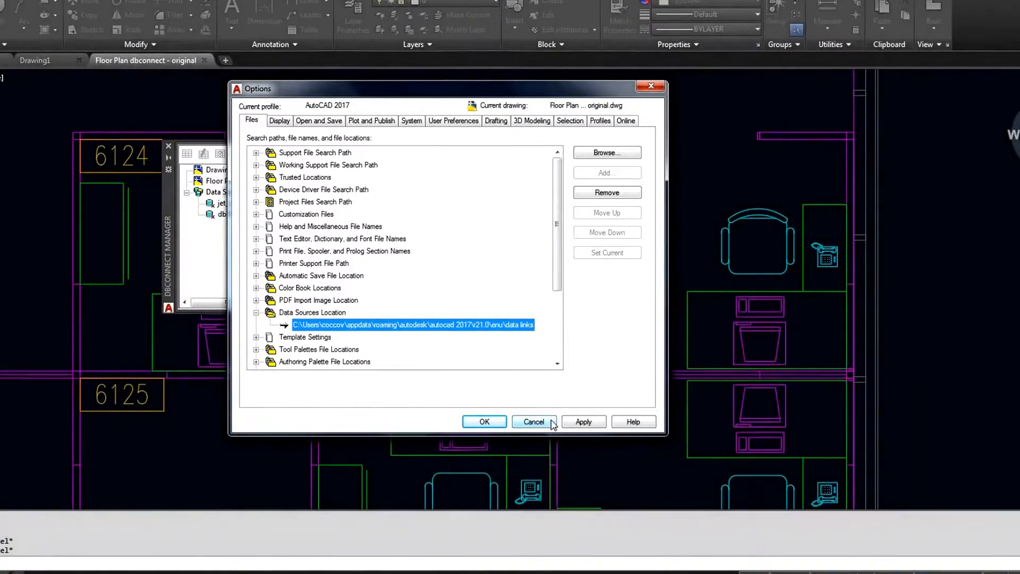
pyautogui.click(533, 422)
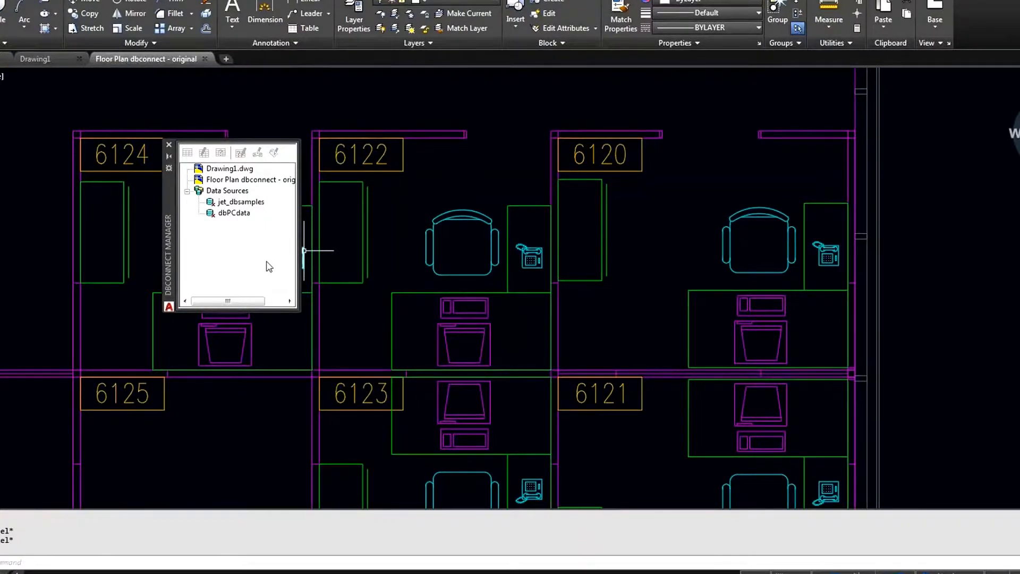
# - Connect the dbPCdata data source and open its tblPC table for editing, moving the data view up over the drawing
pyautogui.click(240, 213)
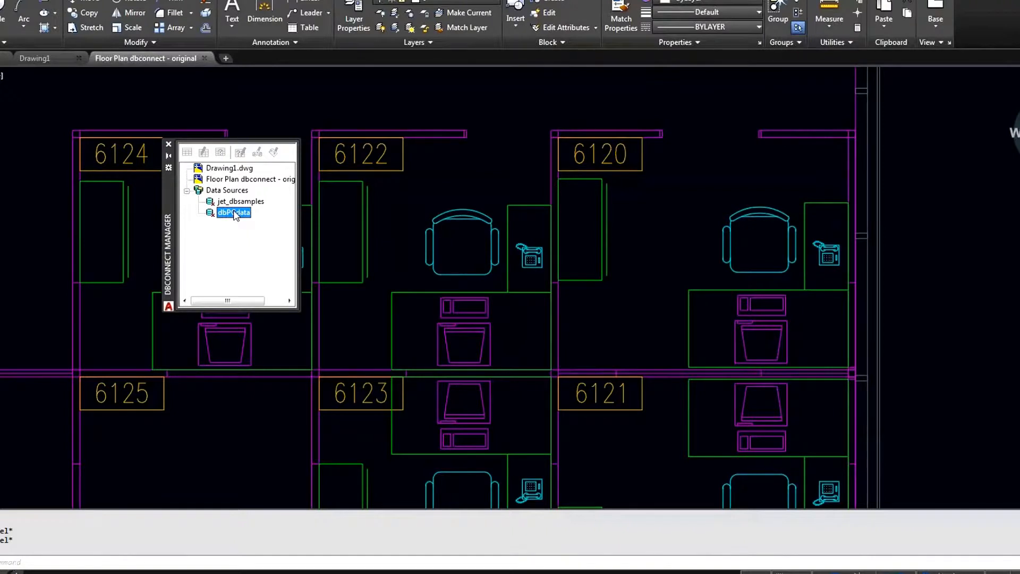
pyautogui.doubleClick(235, 213)
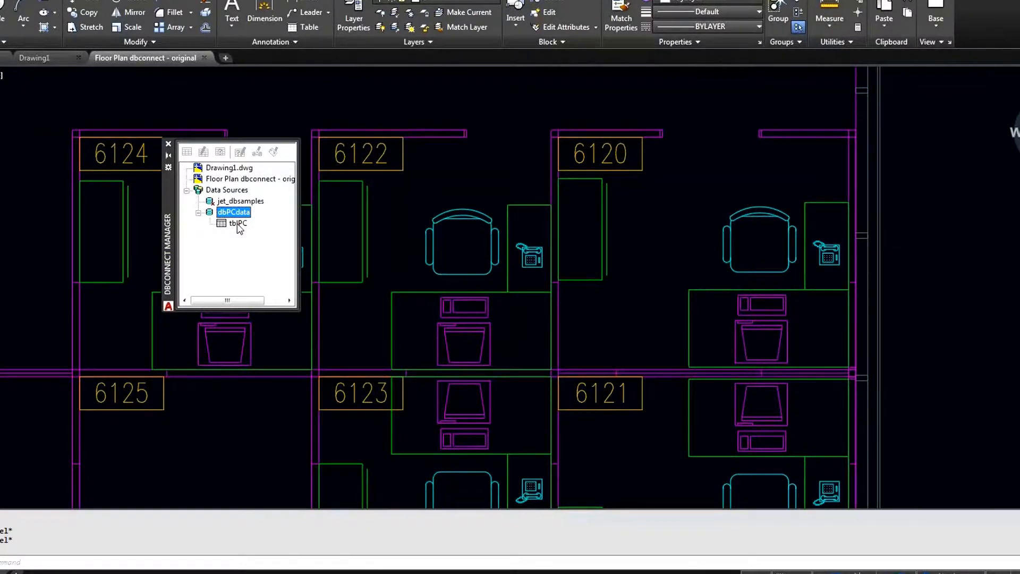
pyautogui.click(238, 224)
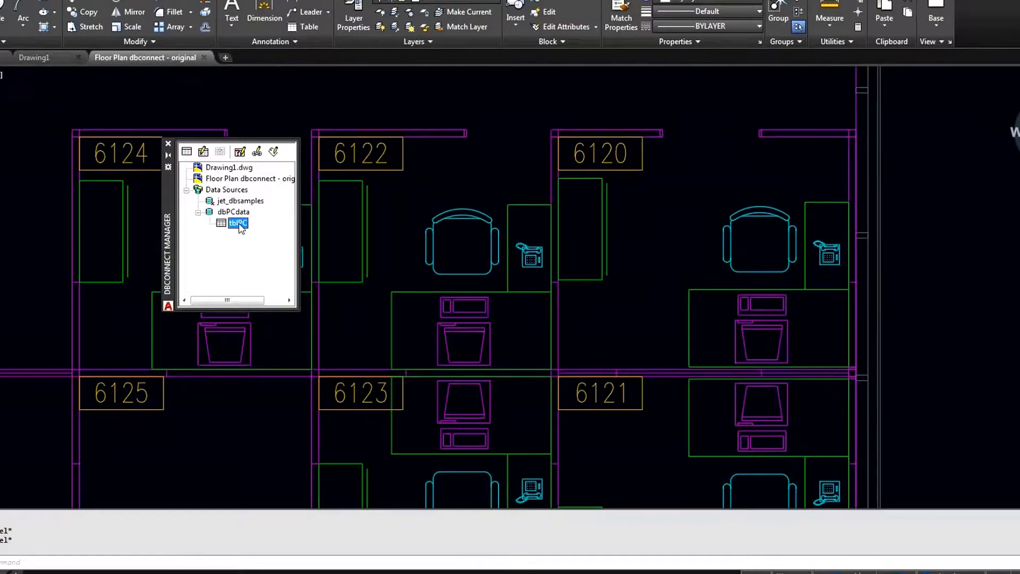
pyautogui.rightClick(242, 228)
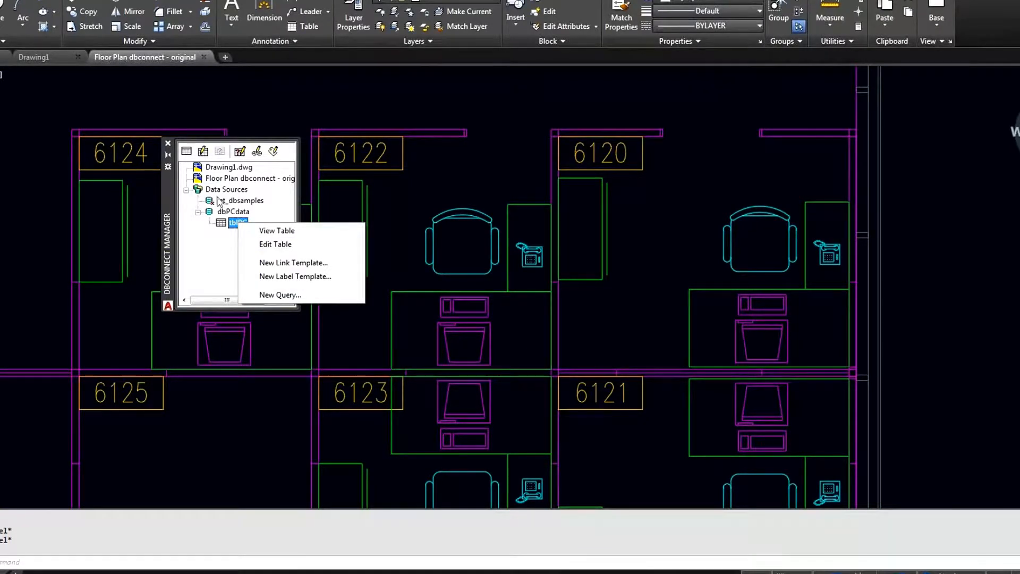
pyautogui.click(200, 256)
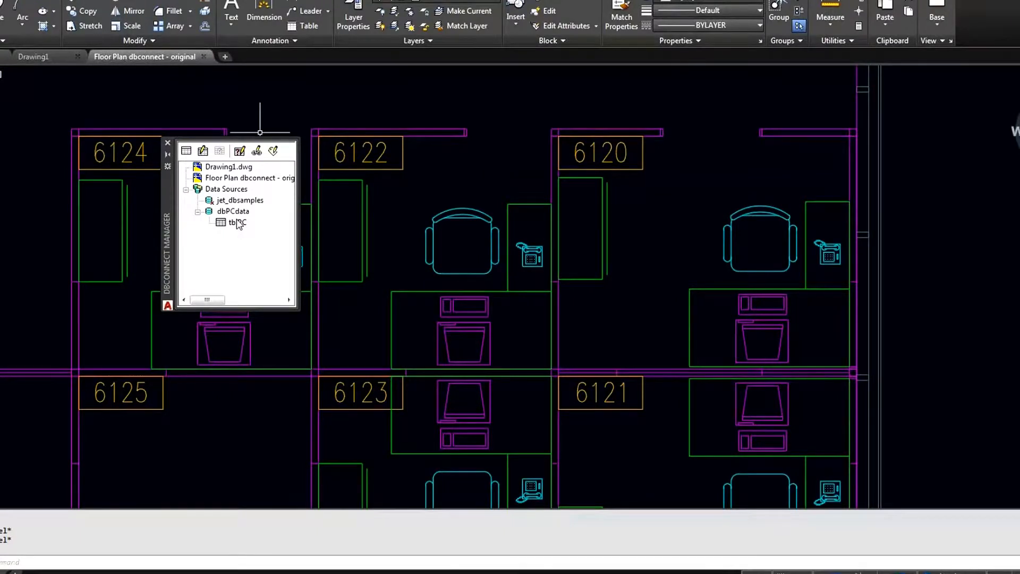
pyautogui.doubleClick(237, 222)
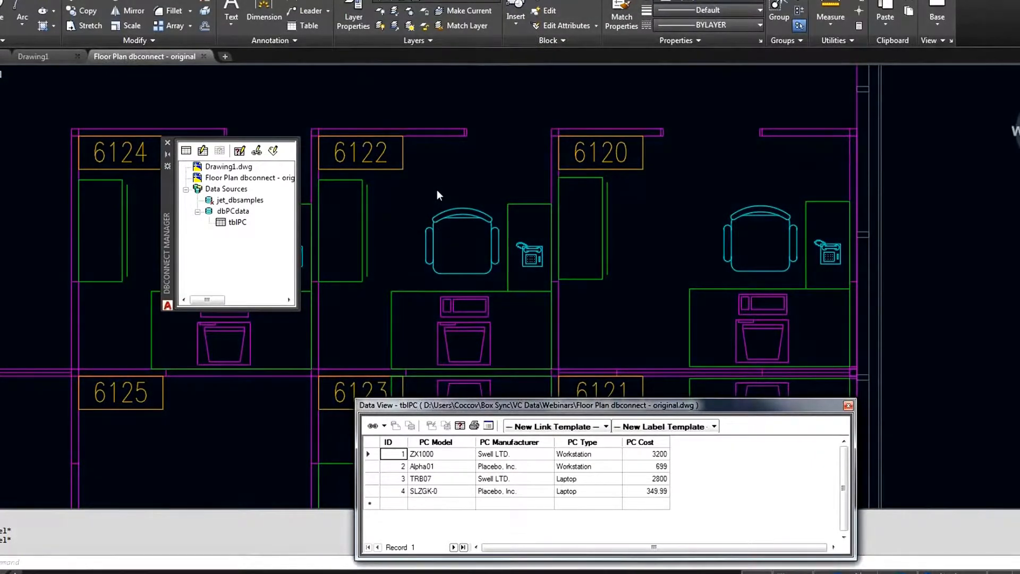
pyautogui.moveTo(459, 410); pyautogui.dragTo(437, 190)
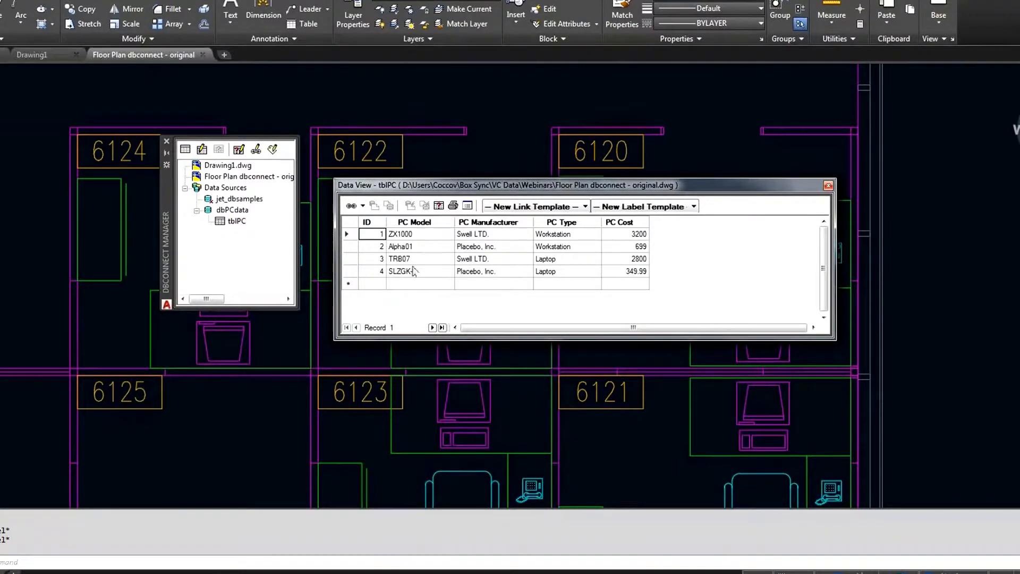
# - Add a record to tblPC with PC Model TRTL-100, PC Manufacturer ACME Electronics, PC Type Tablet and PC Cost 299.00
pyautogui.click(408, 285)
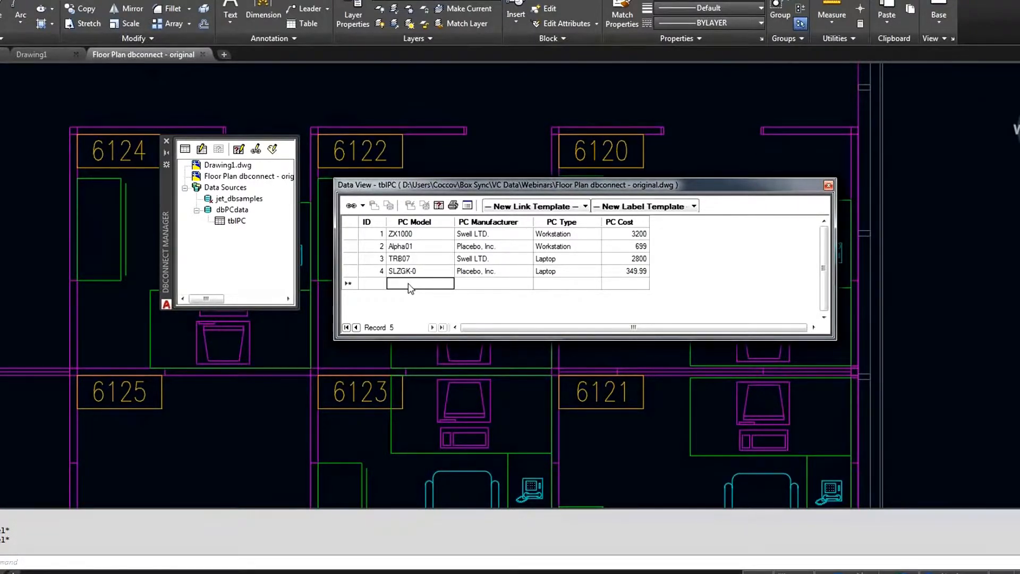
pyautogui.write('TR')
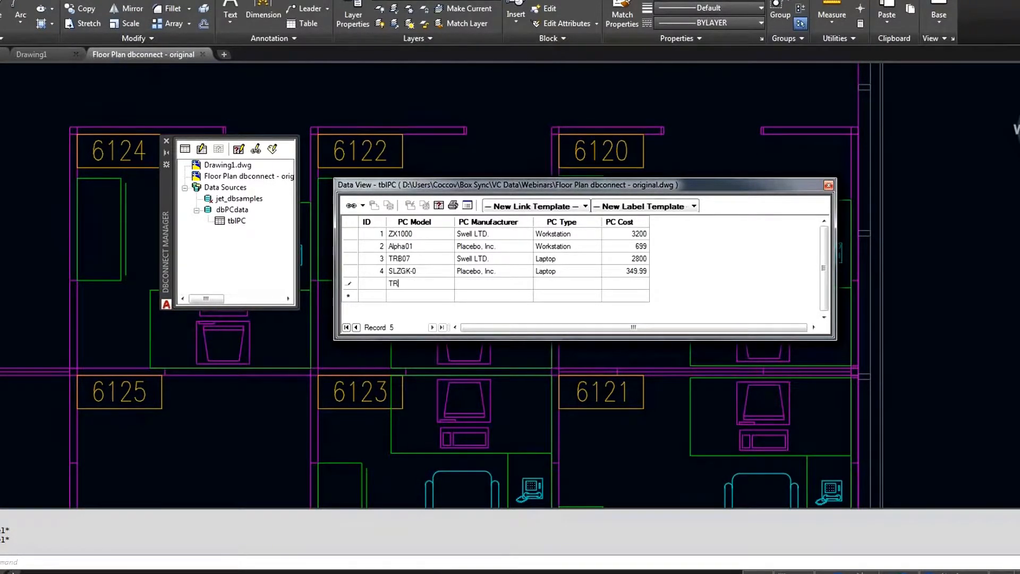
pyautogui.write('TL-100')
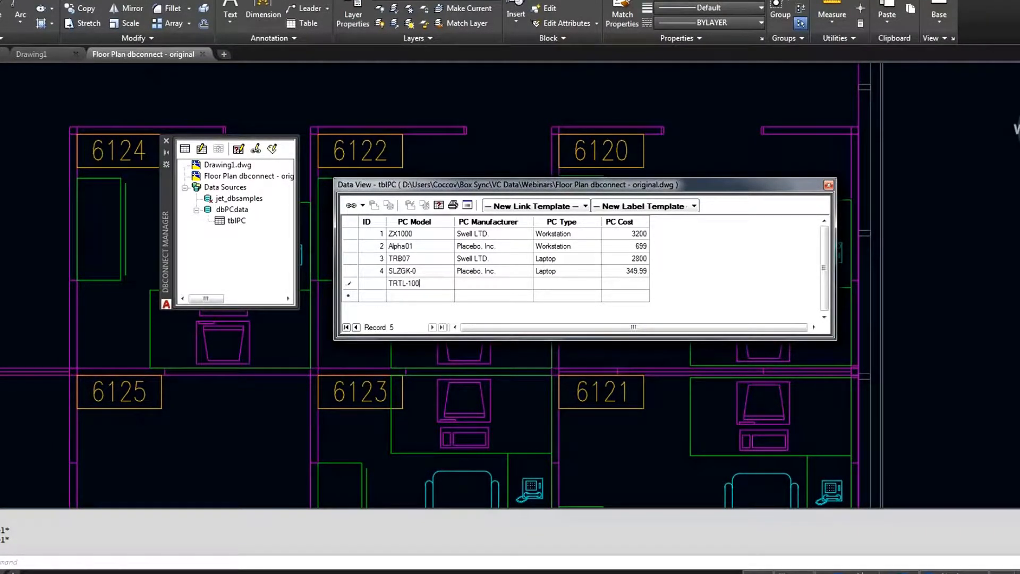
pyautogui.press('Tab')
pyautogui.write('ACME')
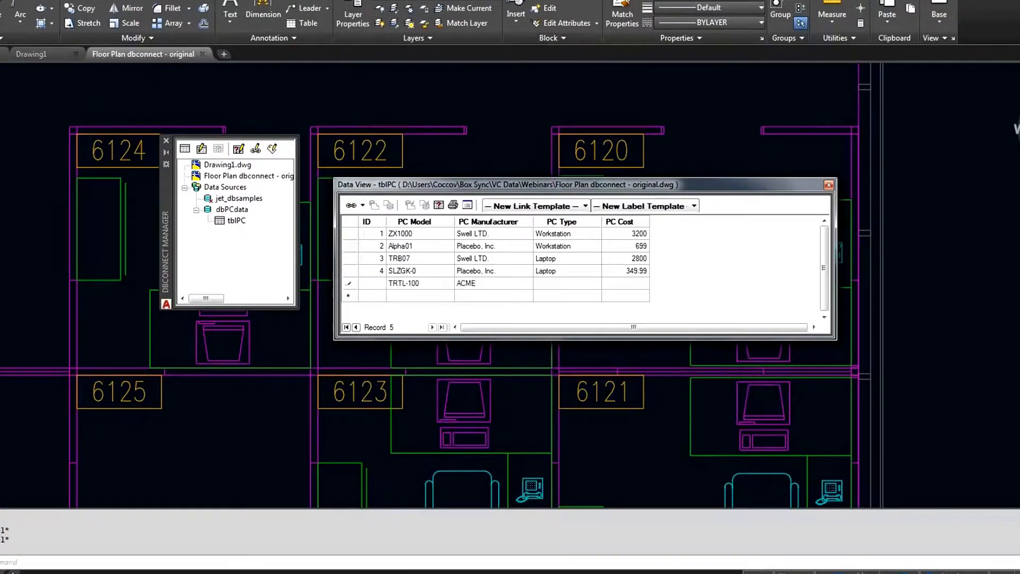
pyautogui.write(' Electr')
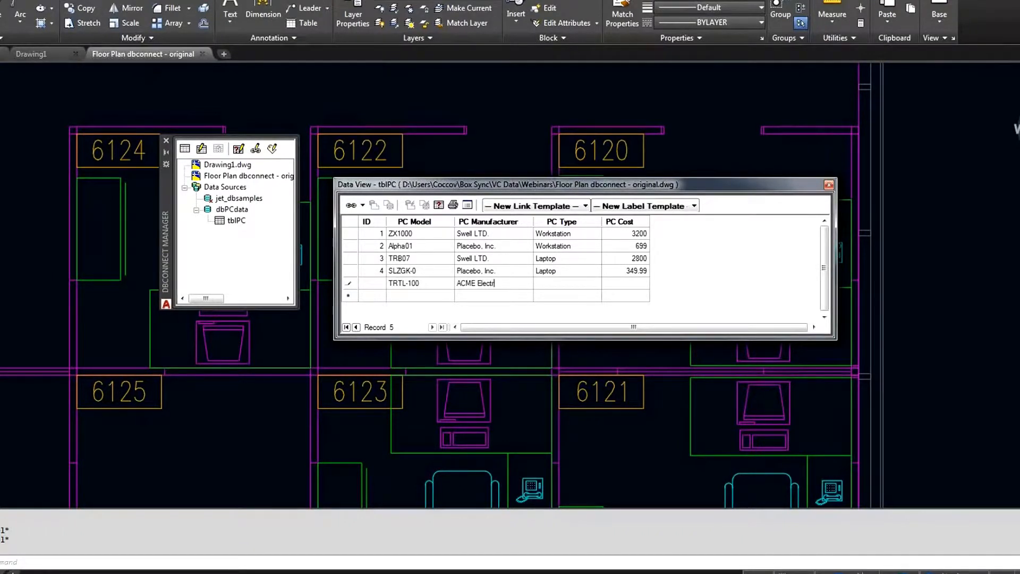
pyautogui.write('onics')
pyautogui.press('Tab')
pyautogui.write('Tablet')
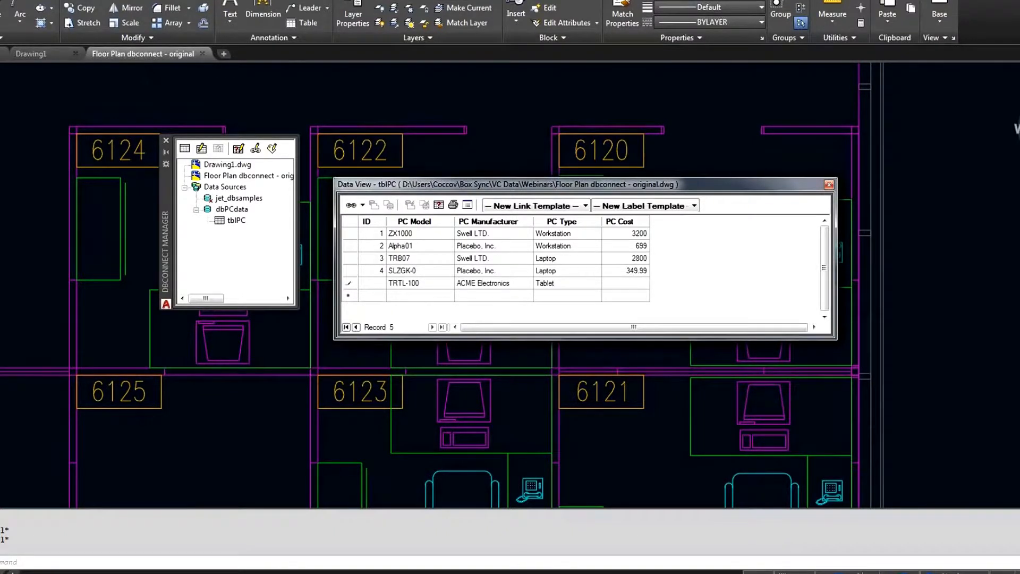
pyautogui.press('Tab')
pyautogui.write('299.00')
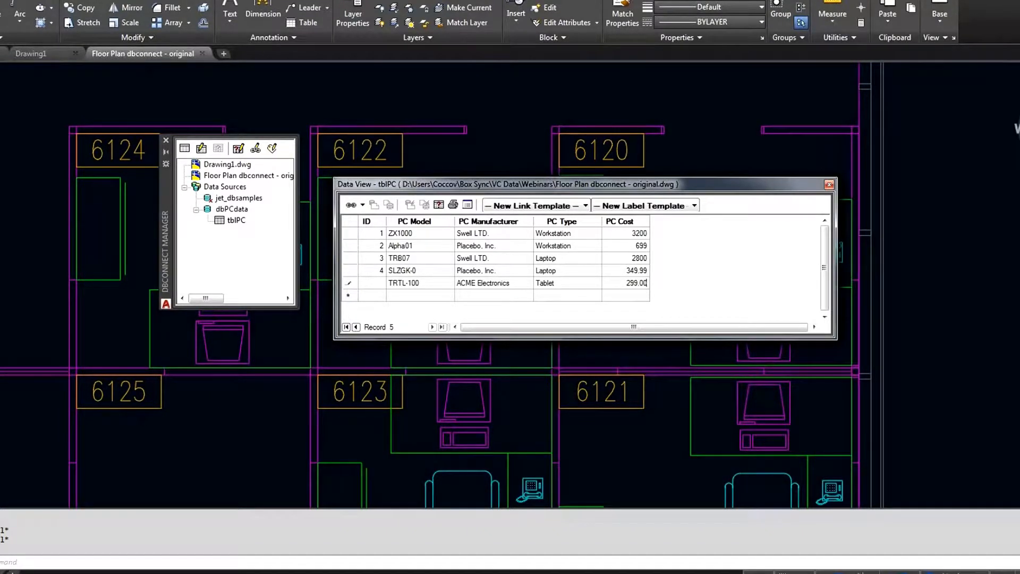
pyautogui.click(491, 296)
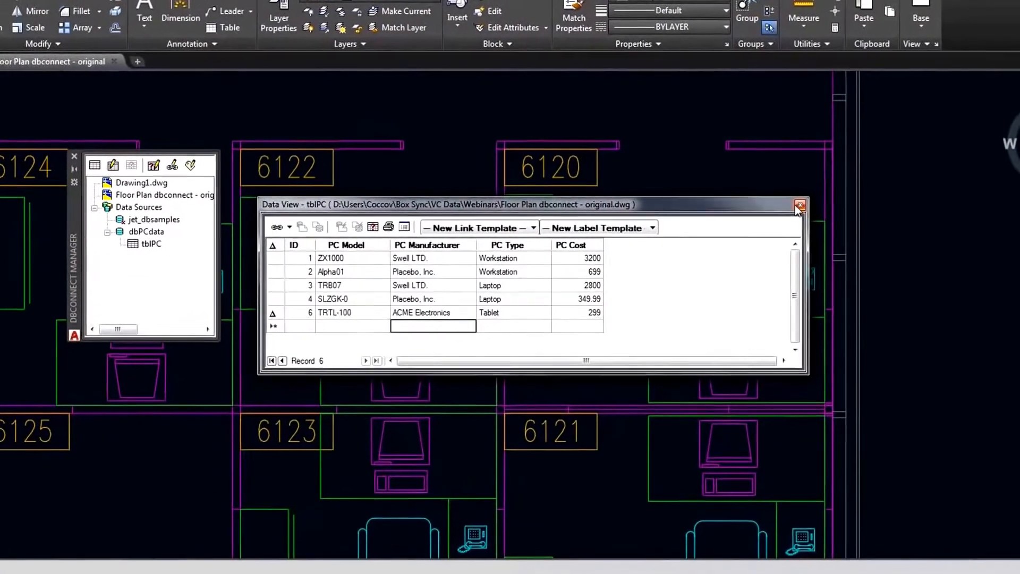
# - Close the data view of the tblPC table
pyautogui.click(800, 206)
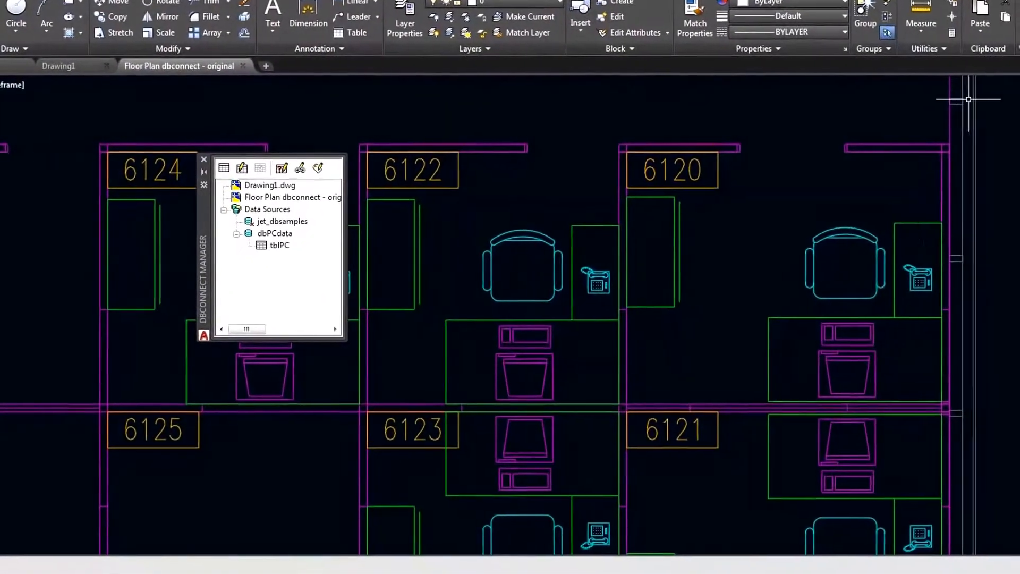
pyautogui.press('Escape')
pyautogui.press('Escape')
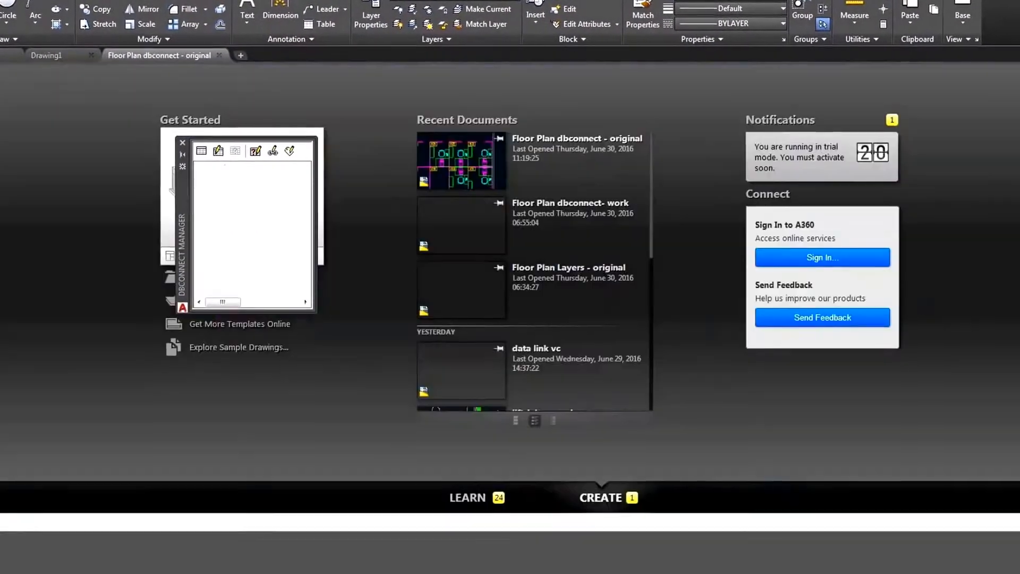
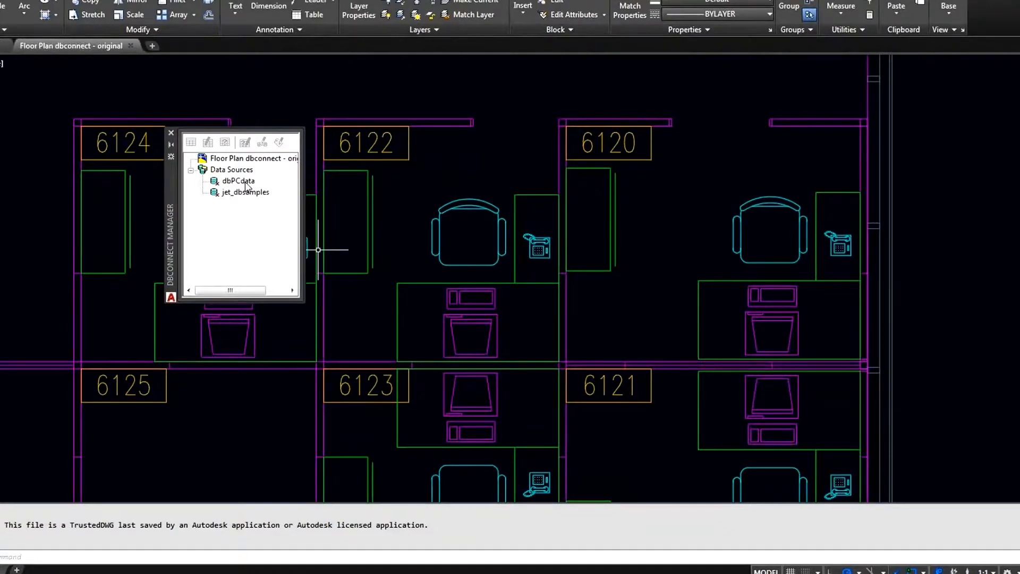
# - Connect dbPCdata in the reopened floor plan, move the dbConnect Manager aside and start a new link template for tblPC
pyautogui.doubleClick(245, 182)
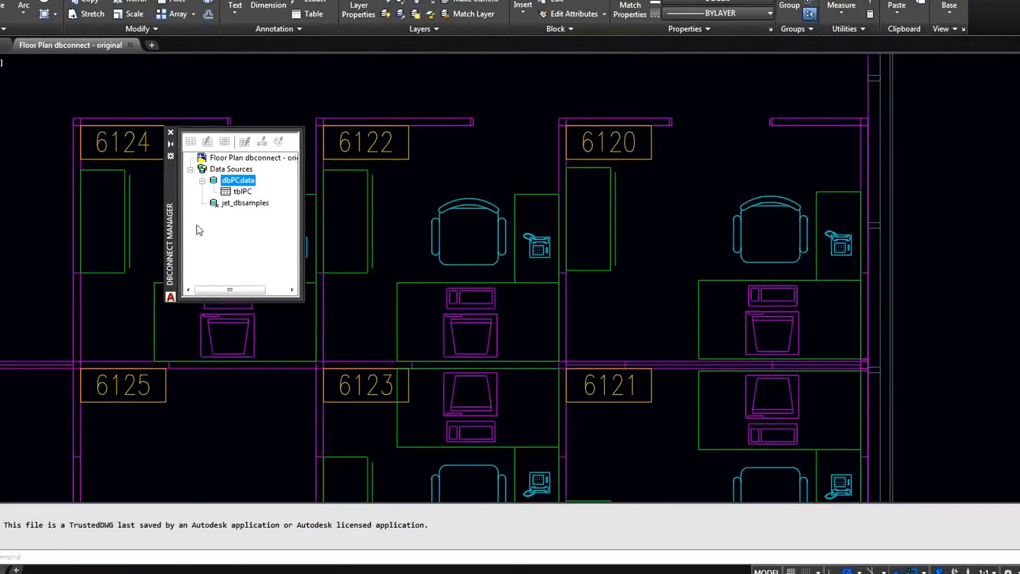
pyautogui.moveTo(170, 183)
pyautogui.mouseDown()
pyautogui.moveTo(89, 281)
pyautogui.moveTo(25, 327)
pyautogui.mouseUp()
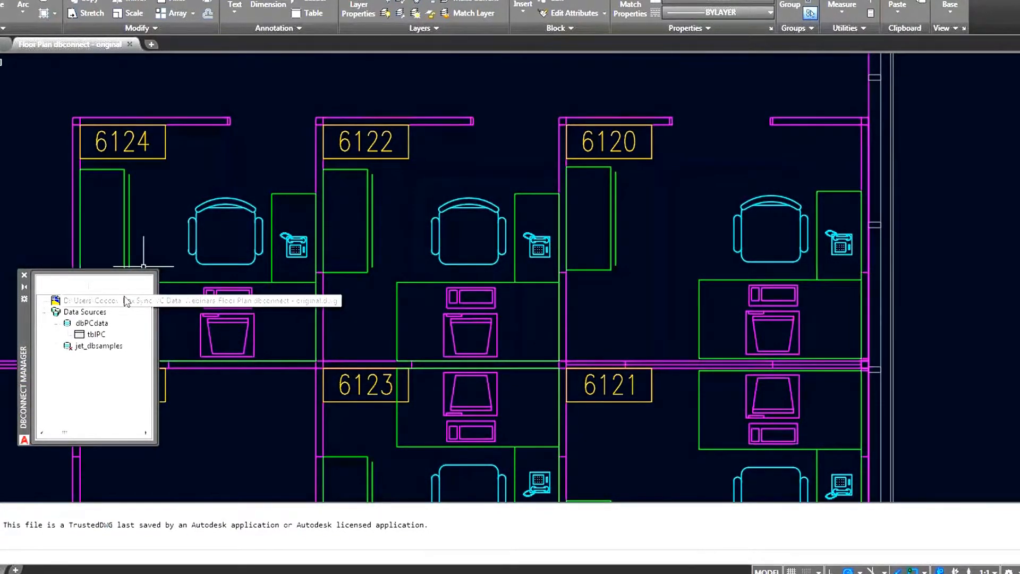
pyautogui.click(102, 337)
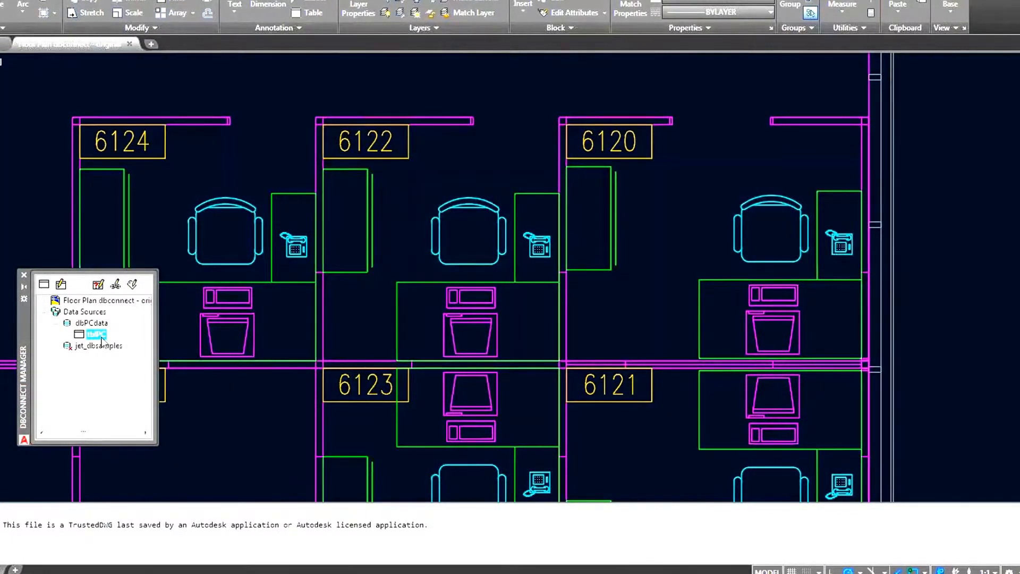
pyautogui.rightClick(102, 340)
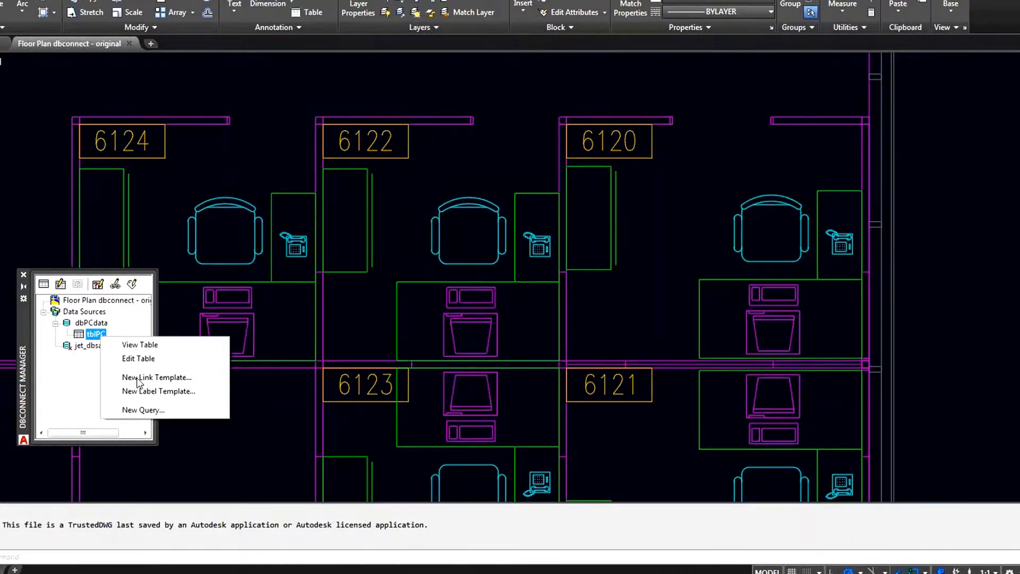
pyautogui.click(137, 378)
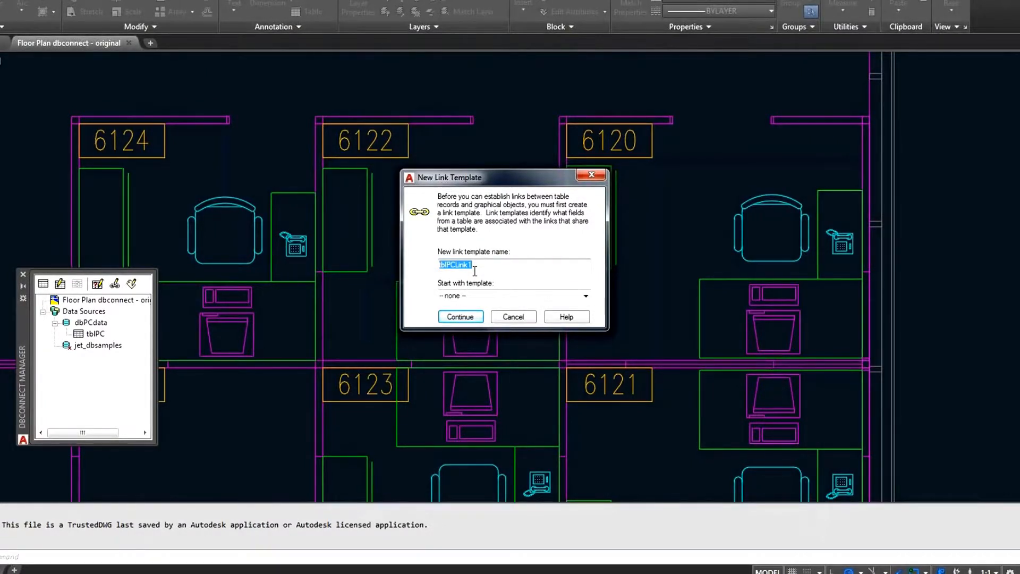
# - Name the link template PCLink and create it with PC Model as the key field
pyautogui.write('PC')
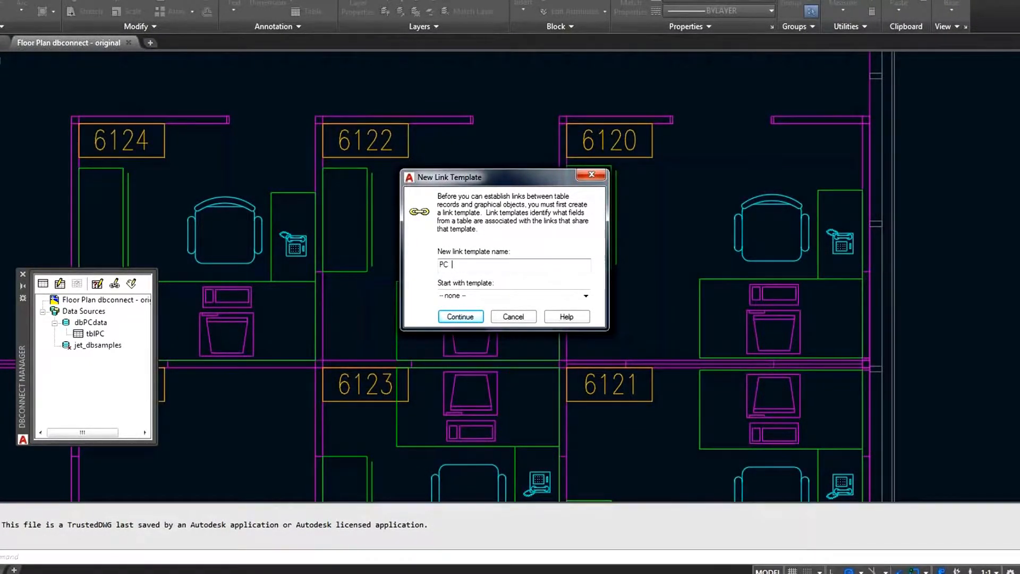
pyautogui.write(' I')
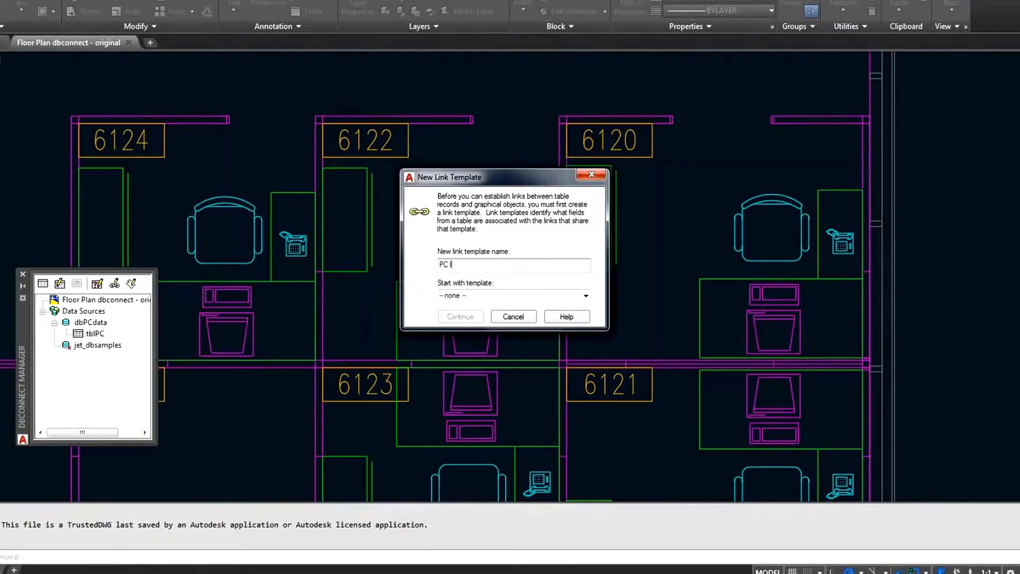
pyautogui.press('BackSpace')
pyautogui.press('BackSpace')
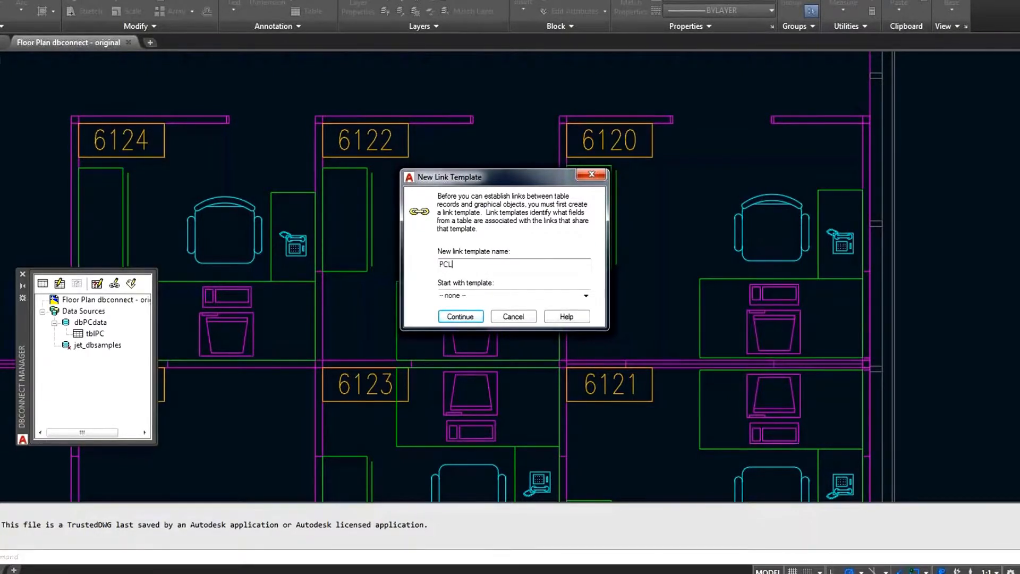
pyautogui.write('Link')
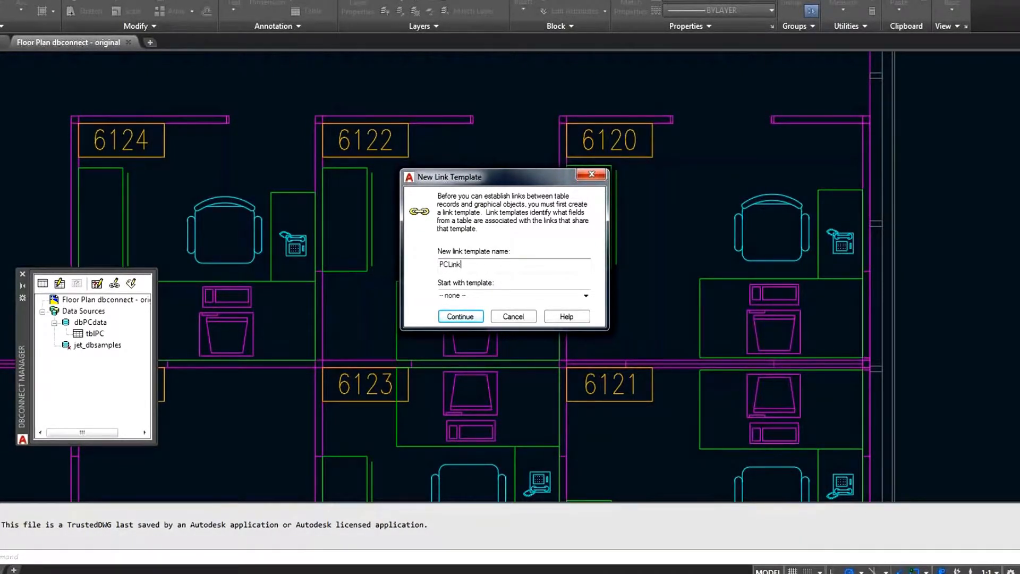
pyautogui.click(460, 317)
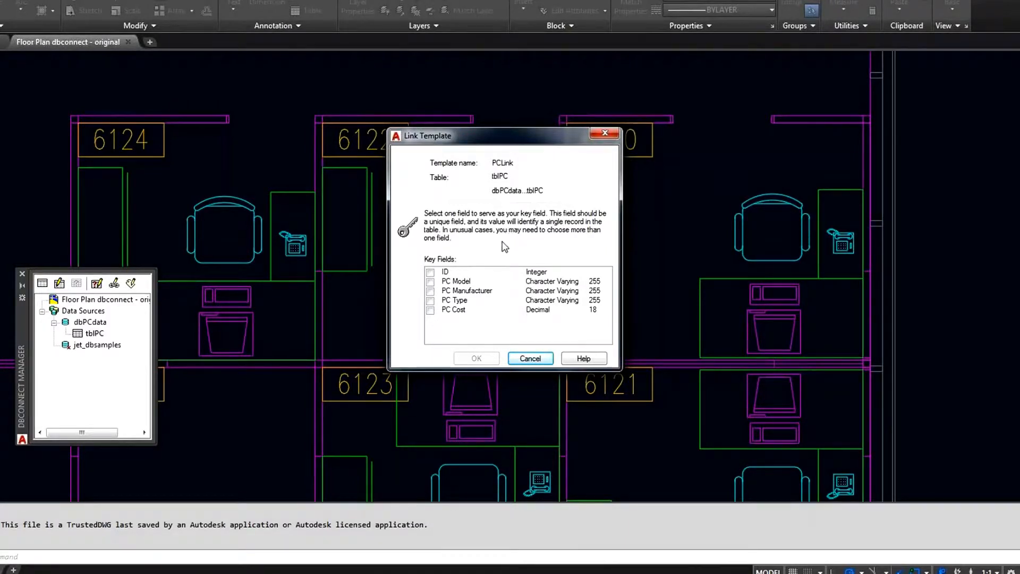
pyautogui.click(430, 281)
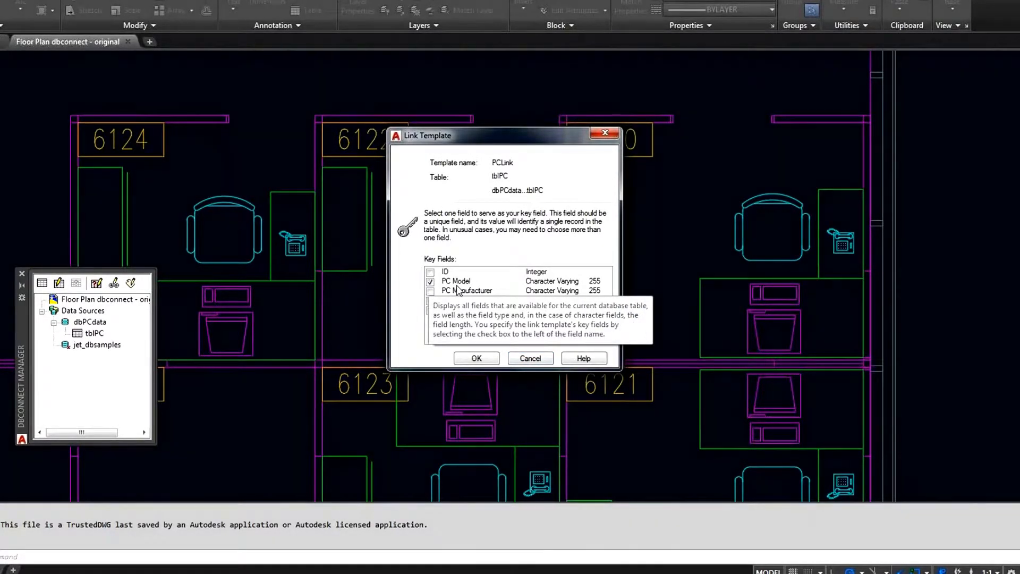
pyautogui.click(477, 358)
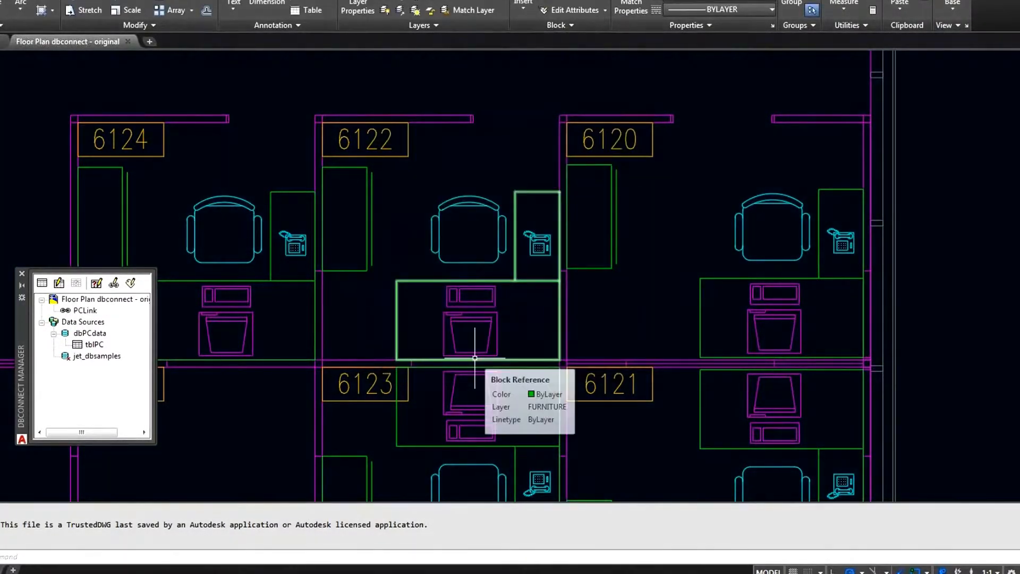
pyautogui.click(83, 312)
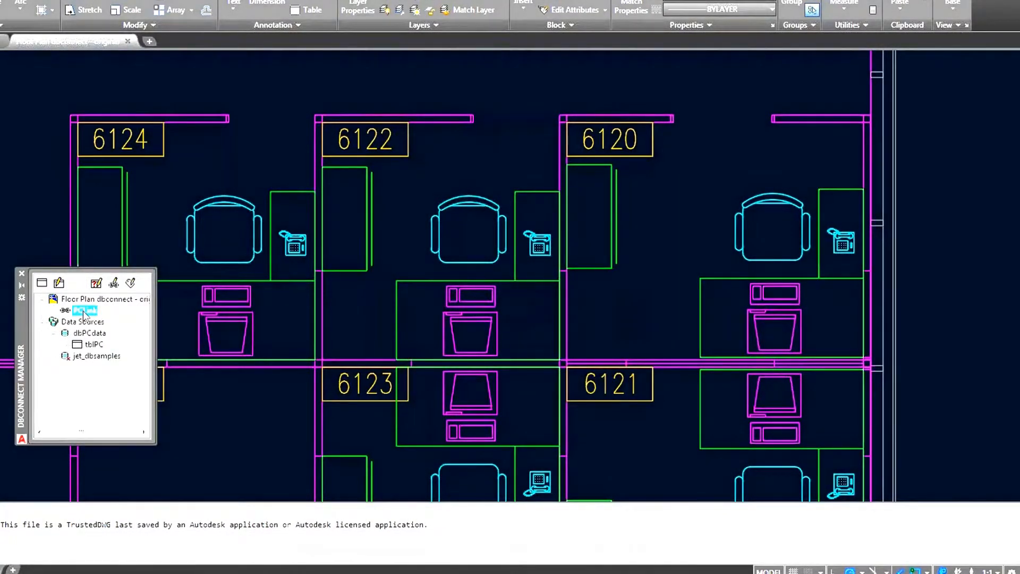
pyautogui.rightClick(84, 312)
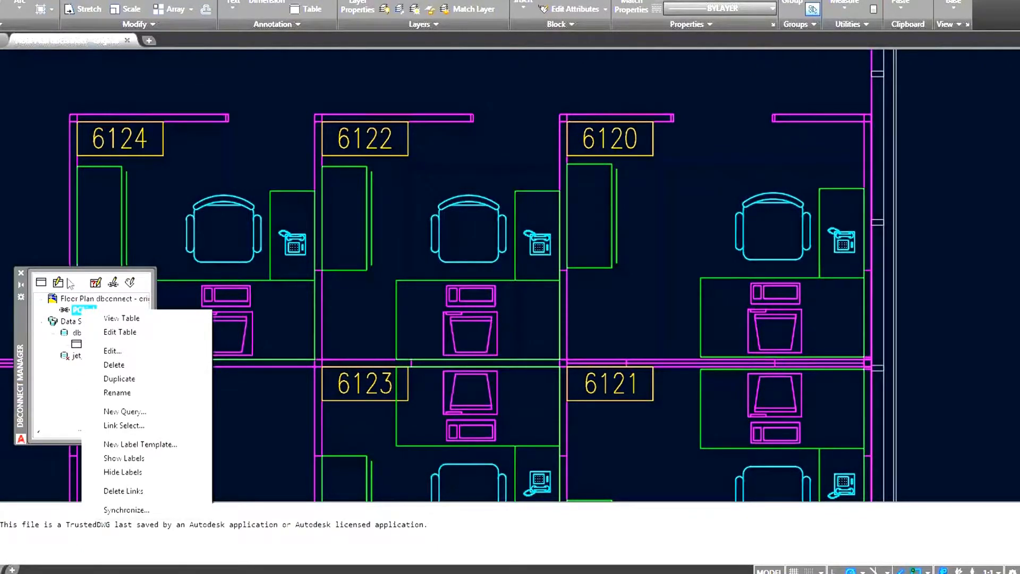
pyautogui.click(22, 332)
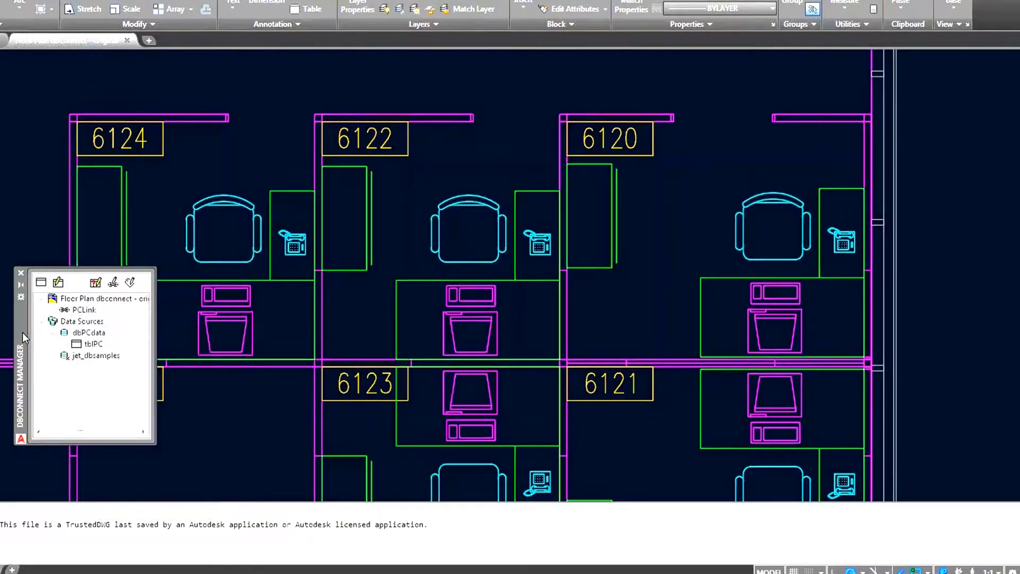
# - Start a new label template for the tblPC table, named PCLabel and based on no existing template
pyautogui.rightClick(87, 344)
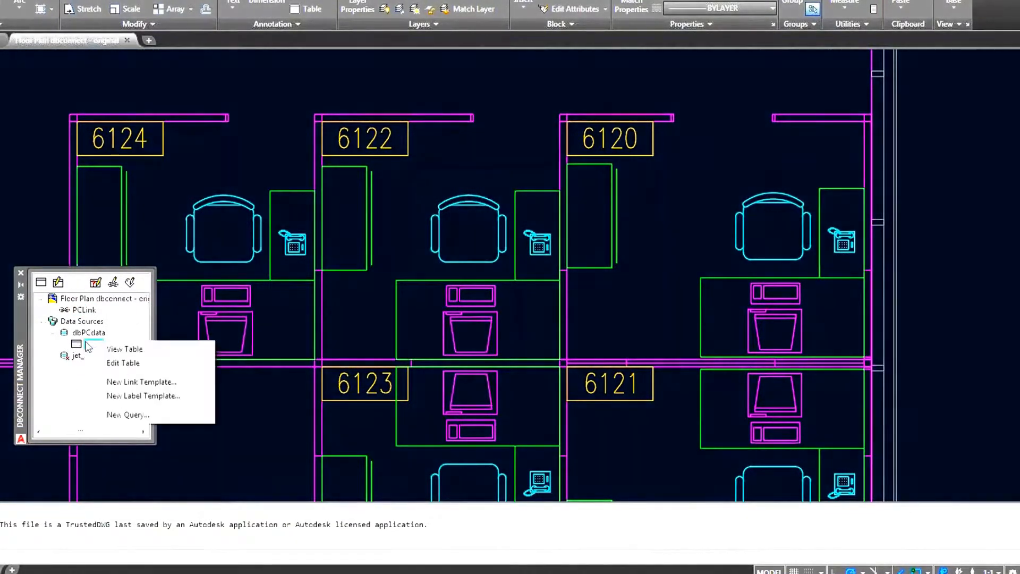
pyautogui.click(113, 397)
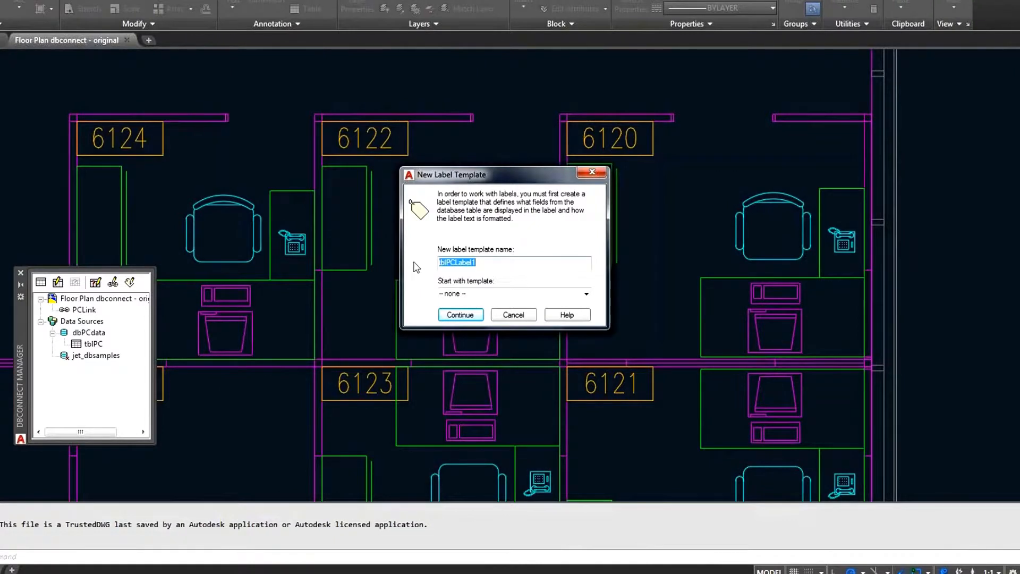
pyautogui.write('PC')
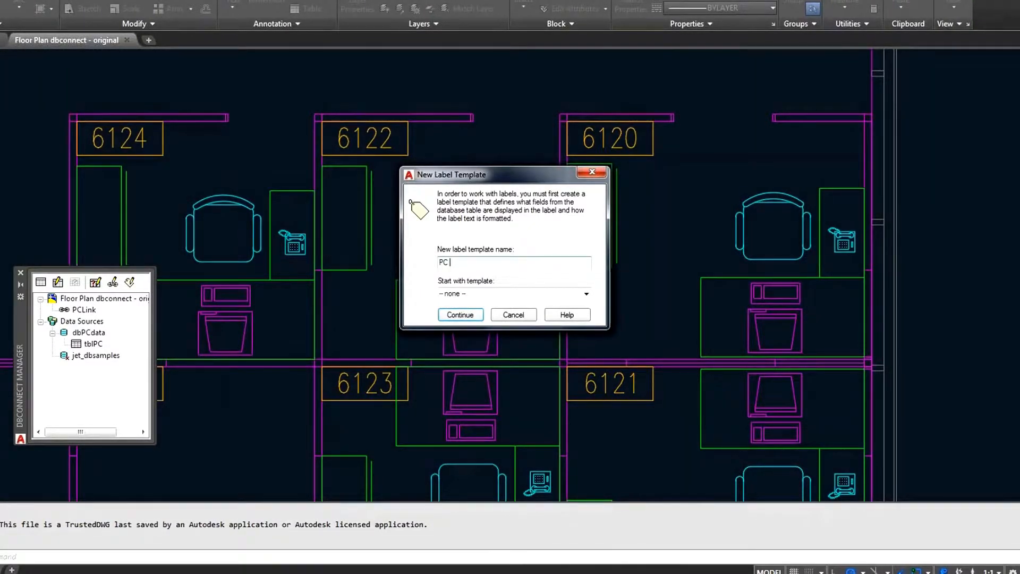
pyautogui.write('Label')
pyautogui.click(455, 314)
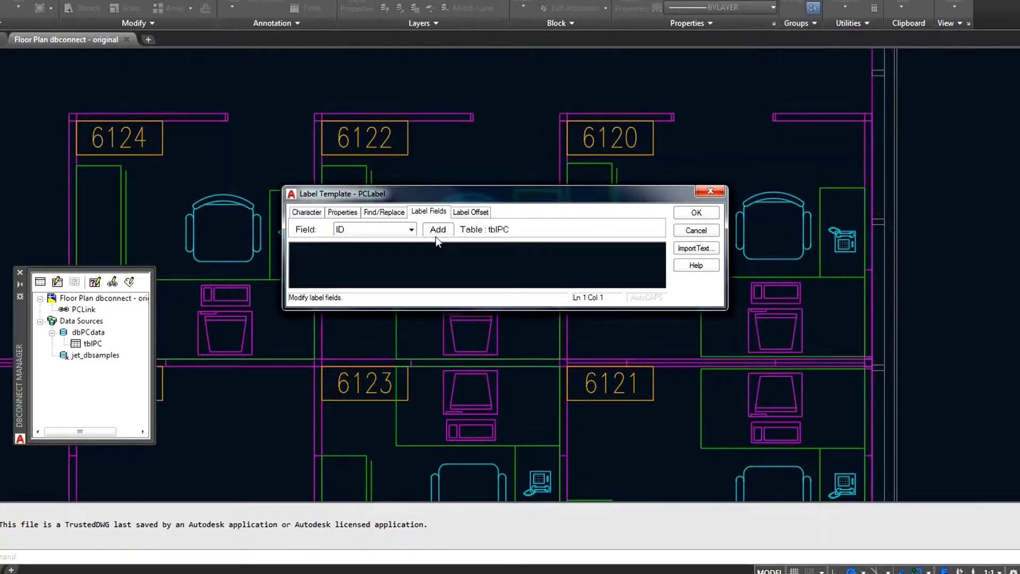
# - Set the text height of the PCLabel template to 3 inches
pyautogui.click(306, 212)
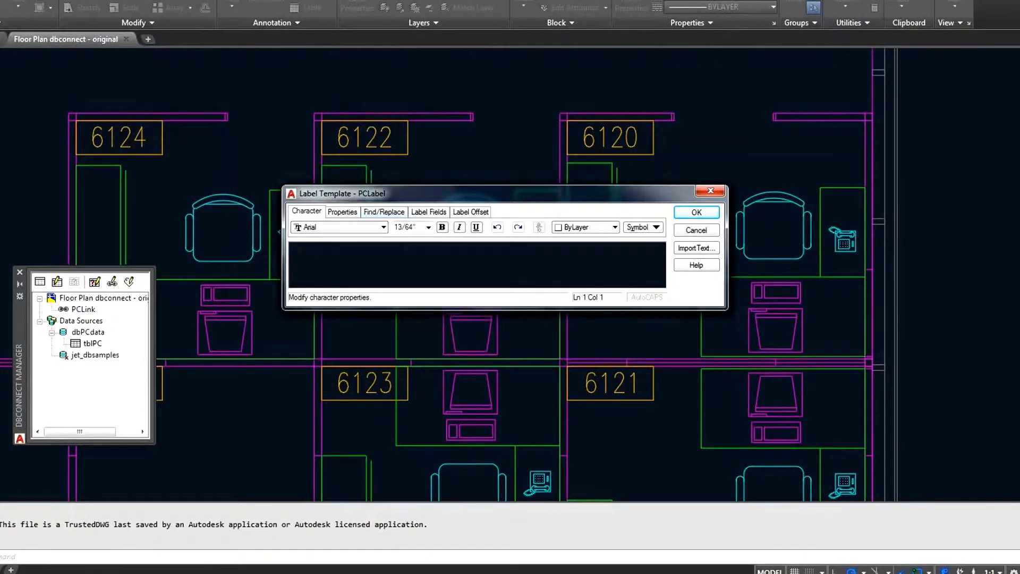
pyautogui.doubleClick(411, 228)
pyautogui.write('3')
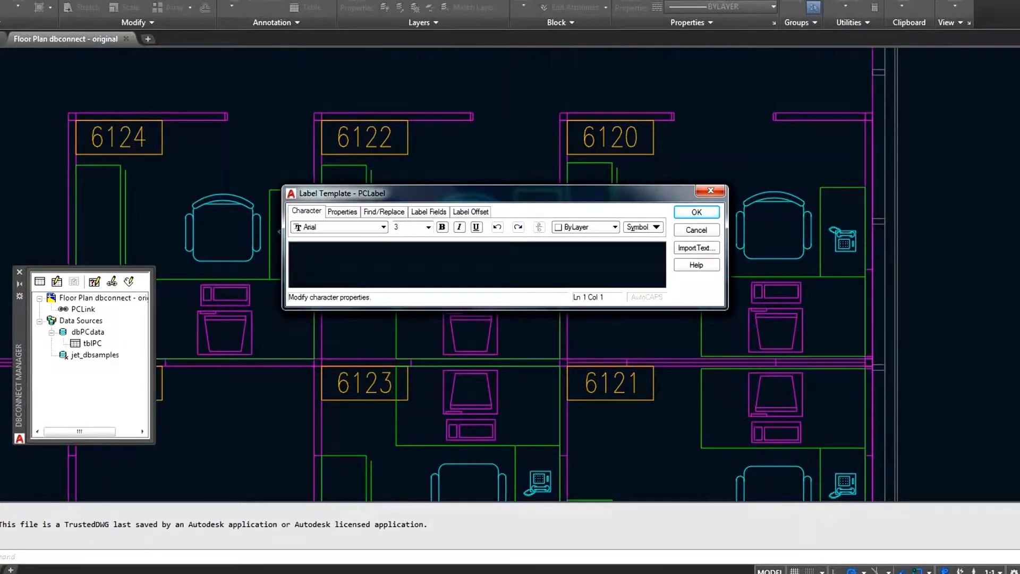
# - Review the label template's available symbols, object properties, find/replace, label field and label offset options
pyautogui.click(658, 228)
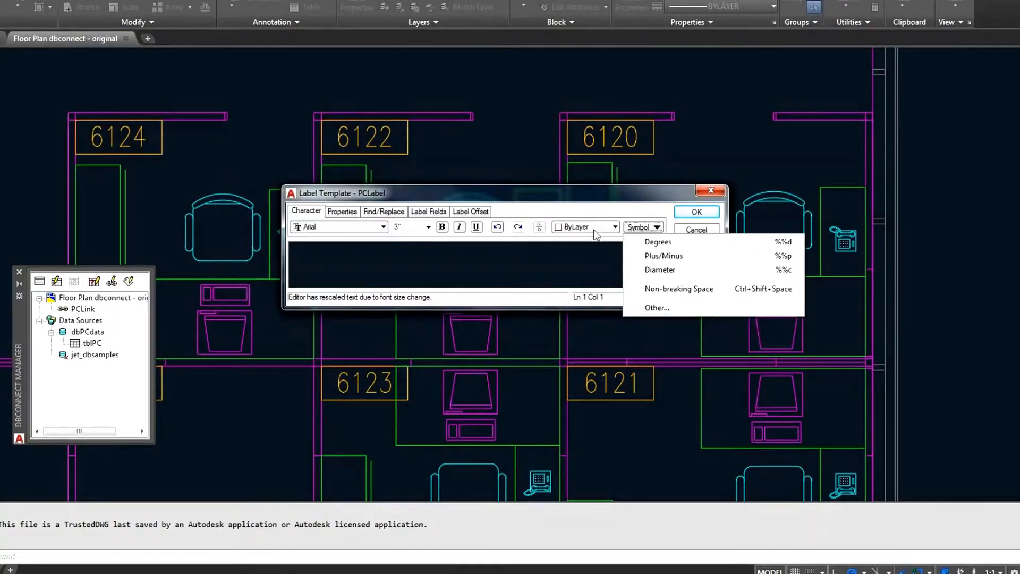
pyautogui.click(559, 211)
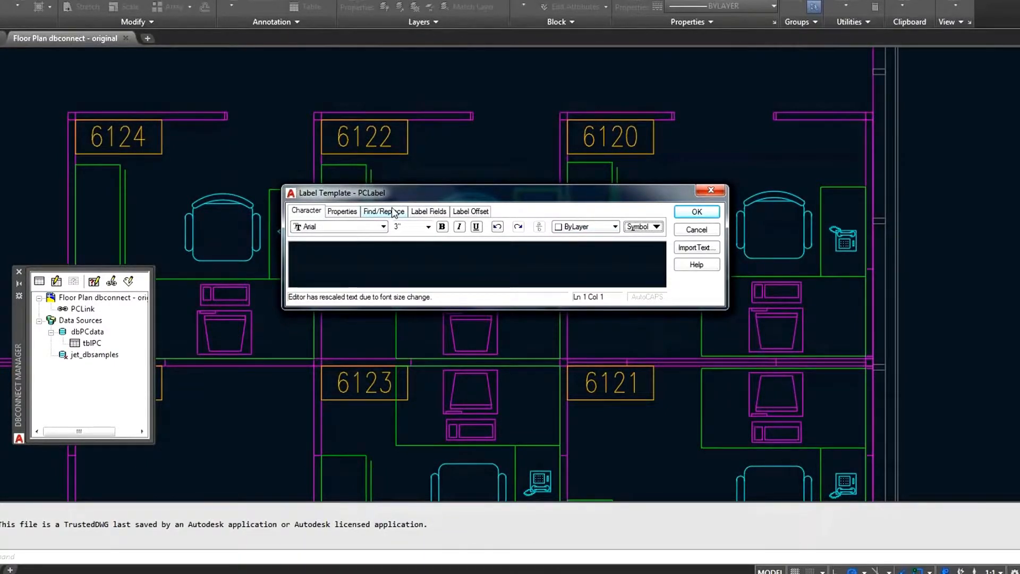
pyautogui.click(350, 215)
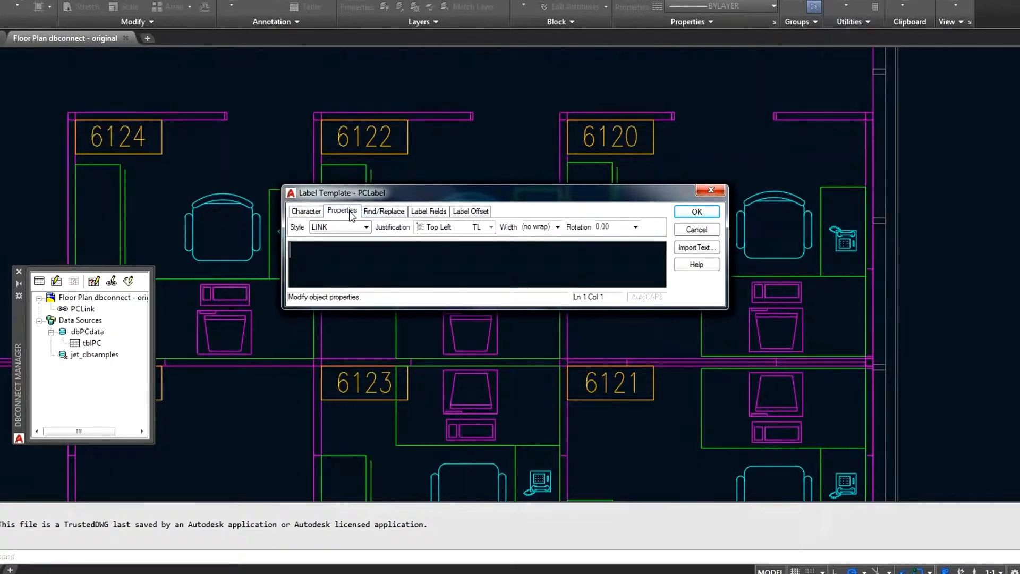
pyautogui.click(382, 211)
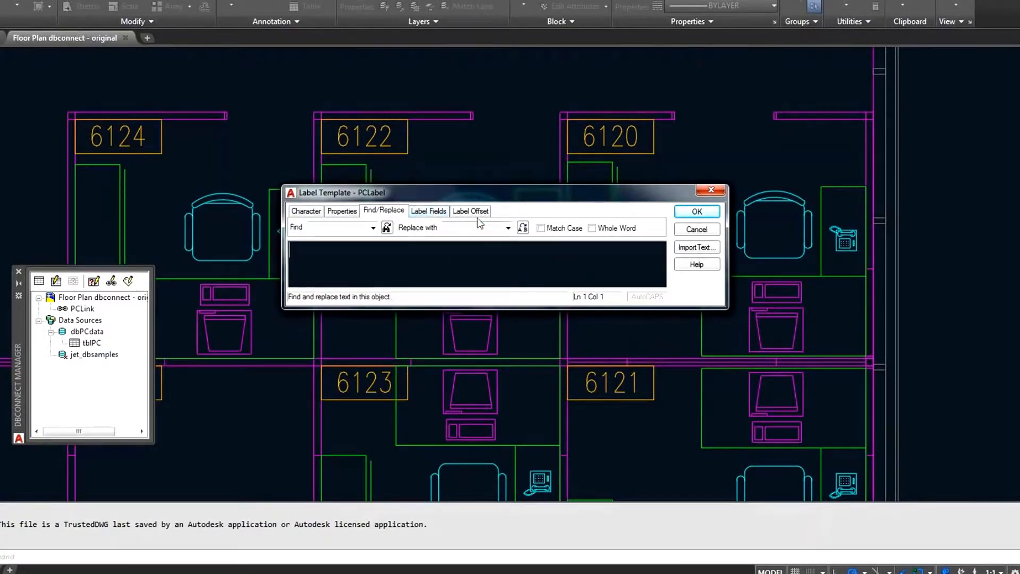
pyautogui.click(428, 211)
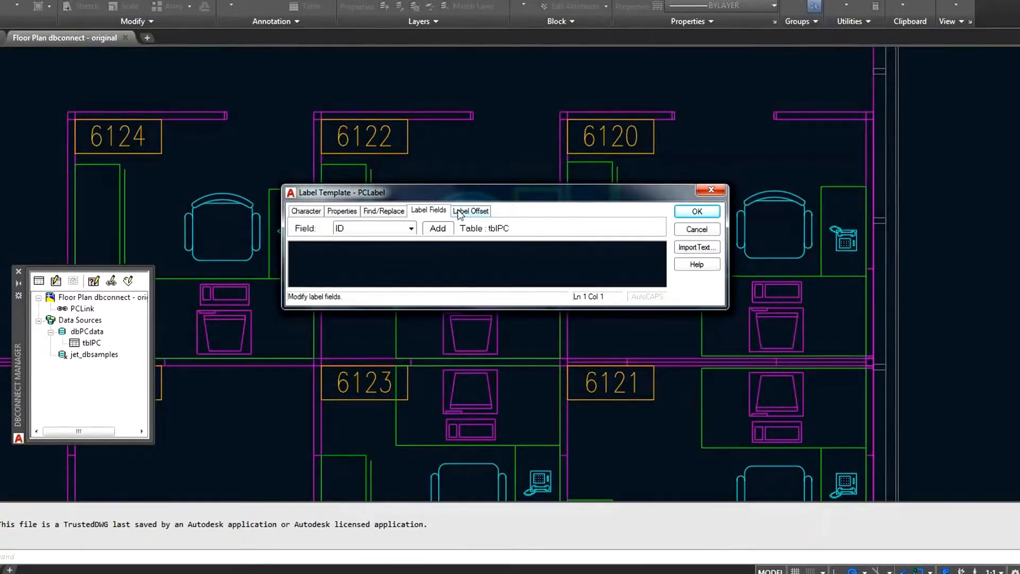
pyautogui.click(460, 212)
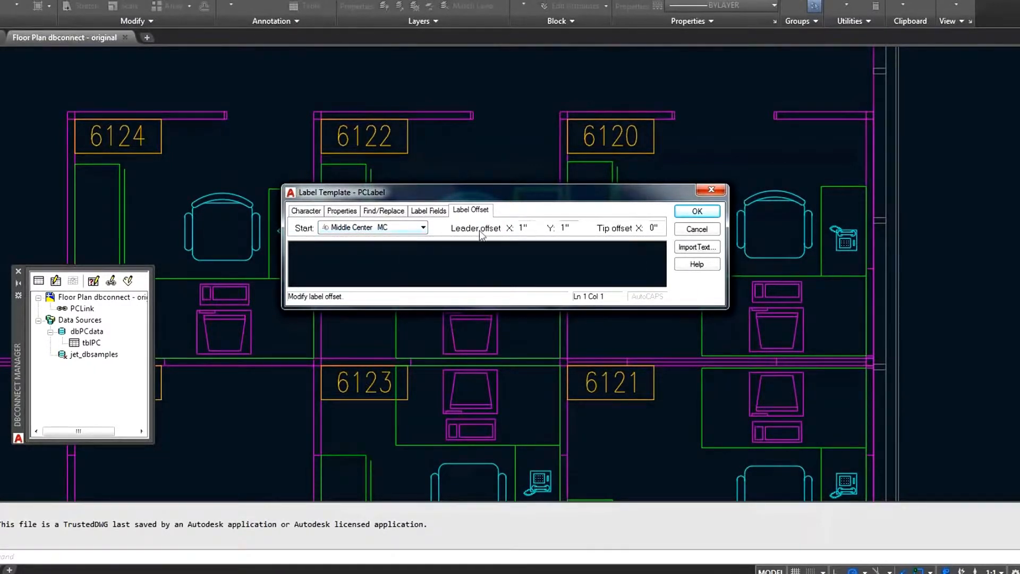
# - Add the PC Model field to the PCLabel template and save the template
pyautogui.click(442, 212)
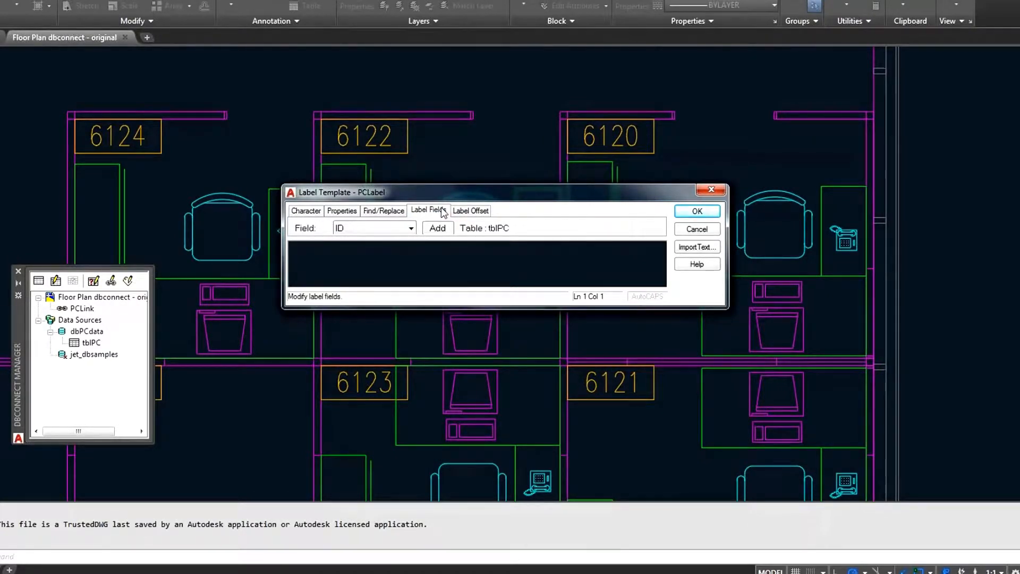
pyautogui.click(412, 229)
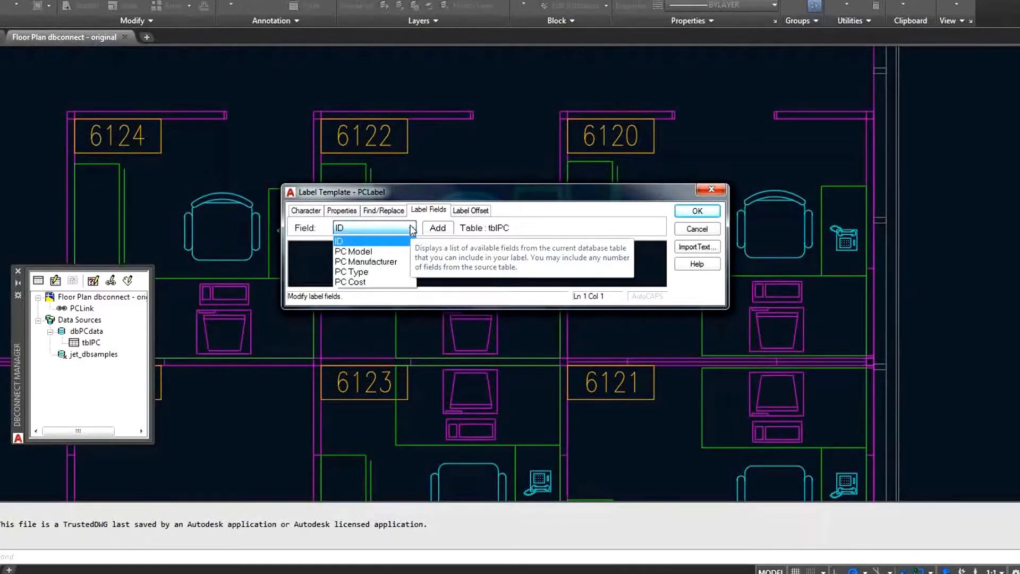
pyautogui.click(369, 254)
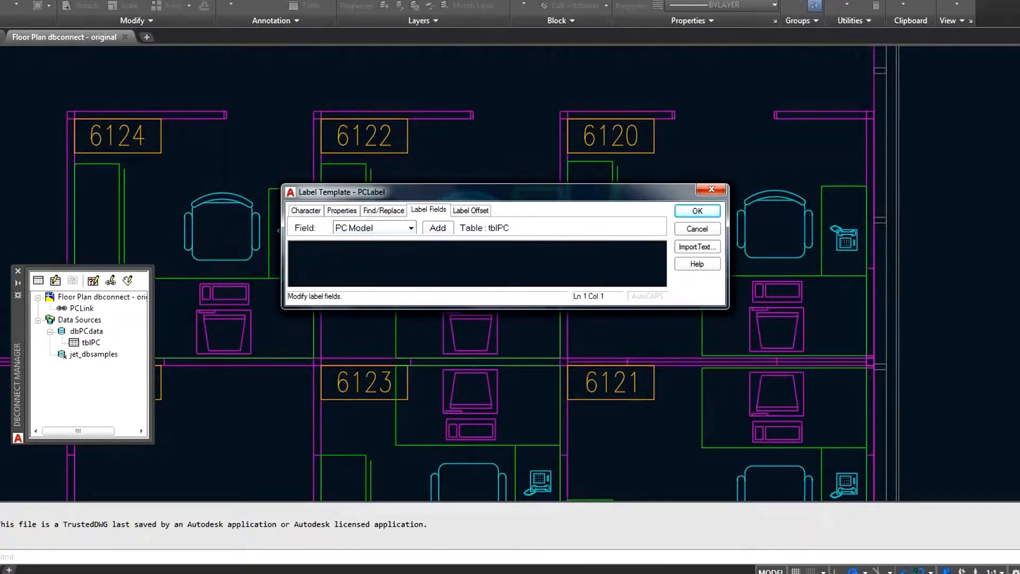
pyautogui.click(437, 228)
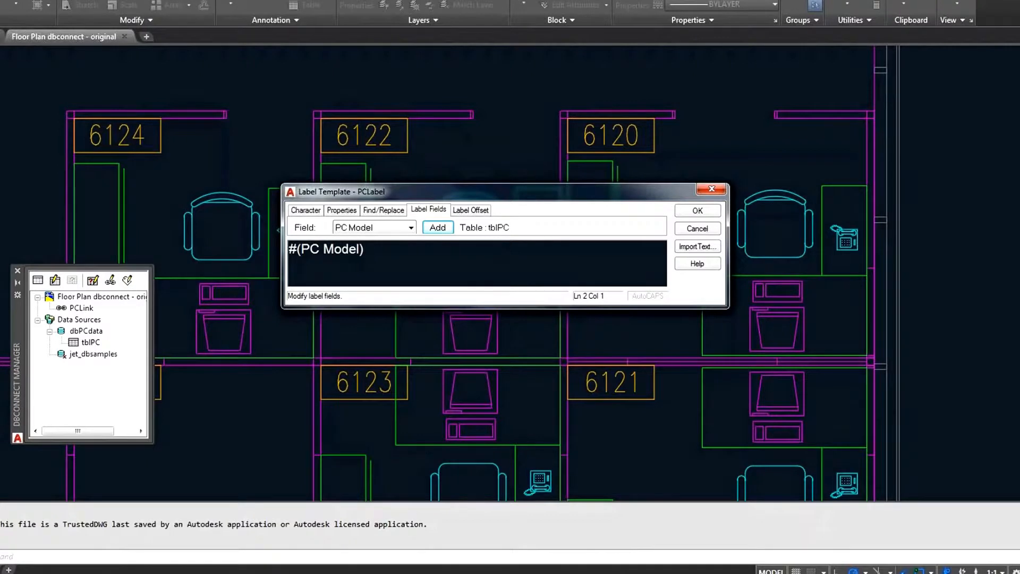
pyautogui.click(699, 211)
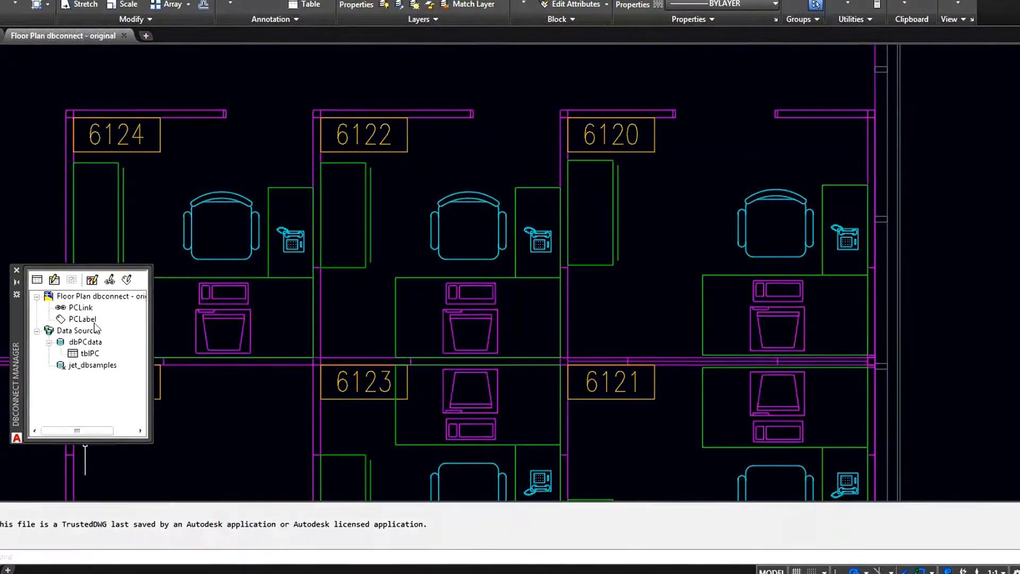
# - Open the tblPC table in the data view, dock the dbConnect Manager and move the data view clear of the office computers
pyautogui.doubleClick(92, 354)
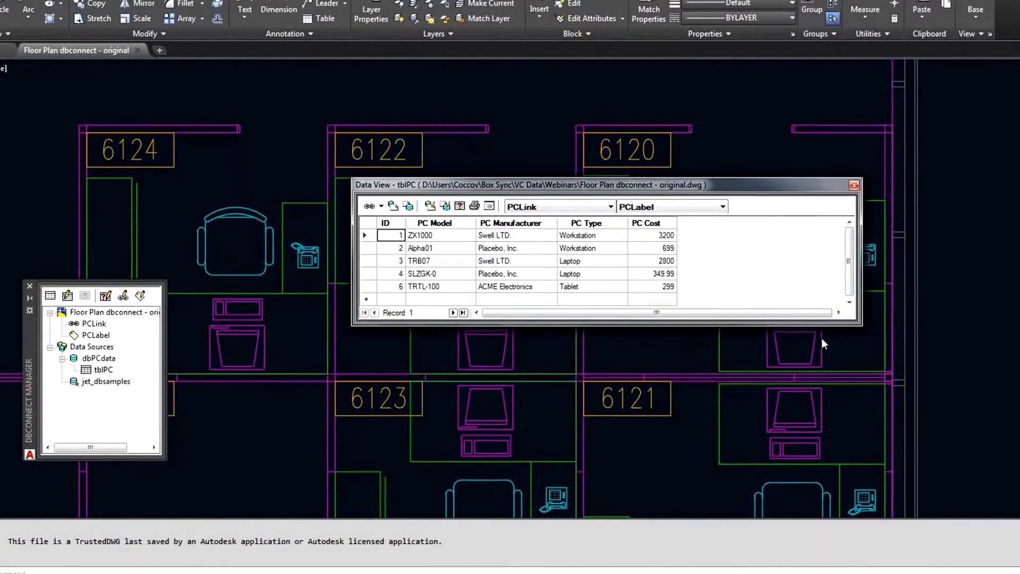
pyautogui.moveTo(642, 181); pyautogui.dragTo(819, 334)
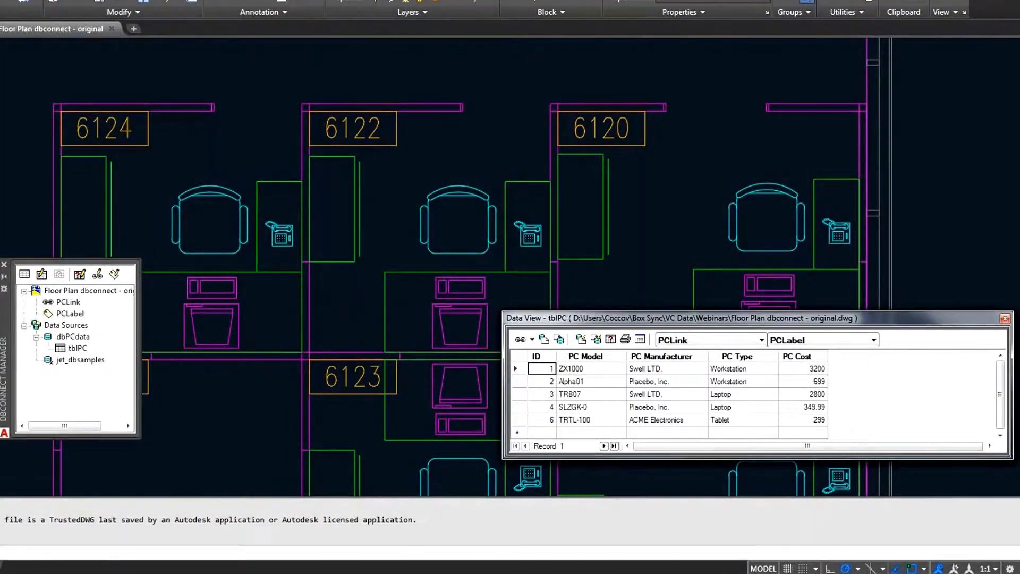
pyautogui.moveTo(3, 385); pyautogui.dragTo(0, 372)
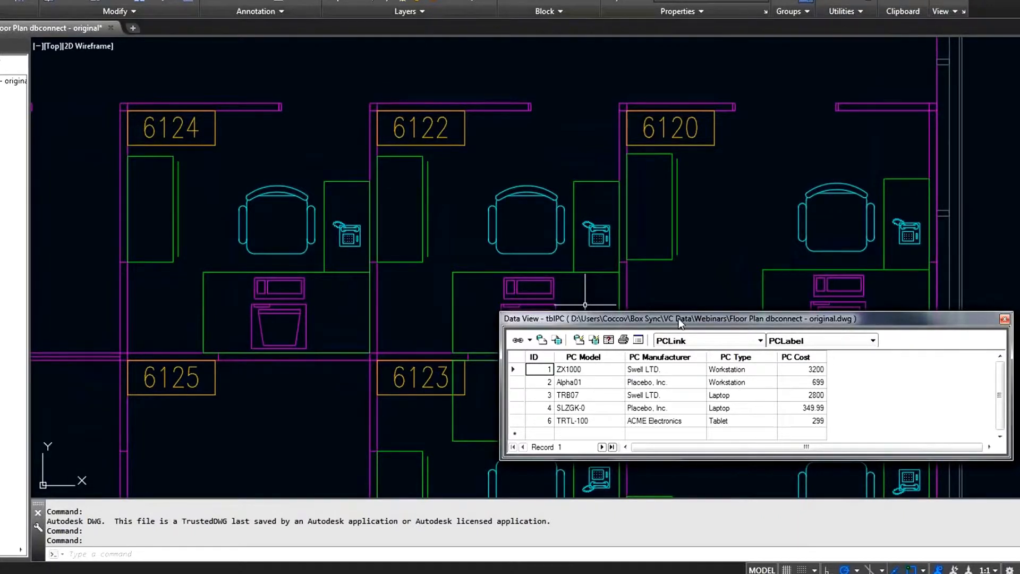
pyautogui.moveTo(678, 318); pyautogui.dragTo(679, 315)
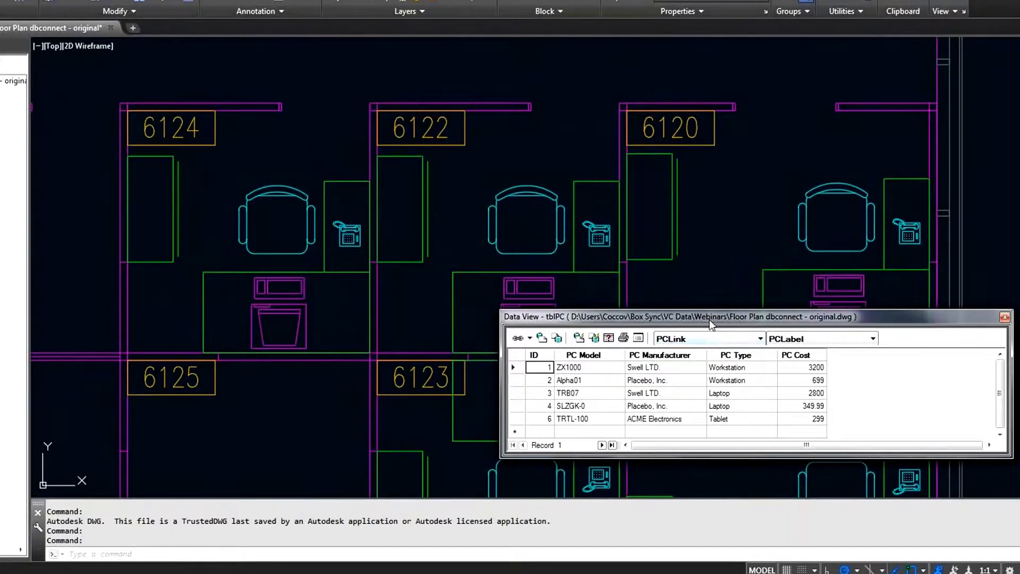
pyautogui.moveTo(687, 325); pyautogui.dragTo(666, 332)
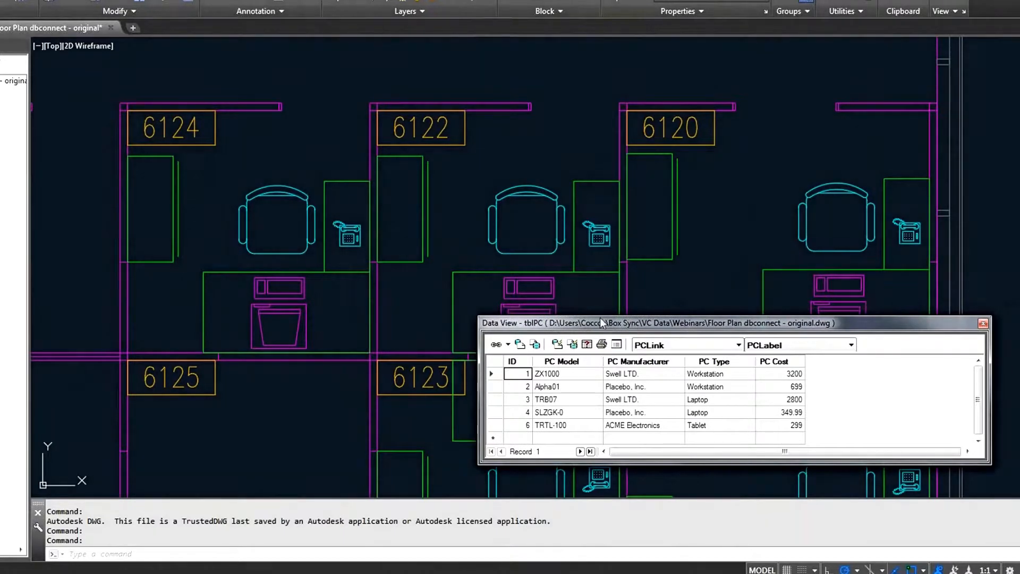
# - With the Create Links setting, link the ZX1000 record to the computer block in office 6124
pyautogui.click(492, 375)
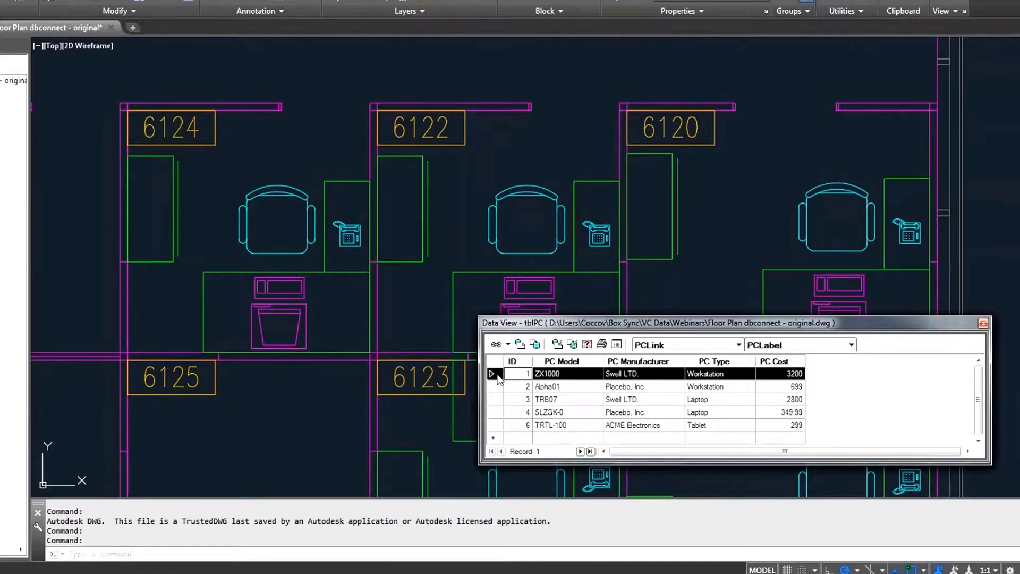
pyautogui.rightClick(499, 379)
pyautogui.moveTo(540, 416)
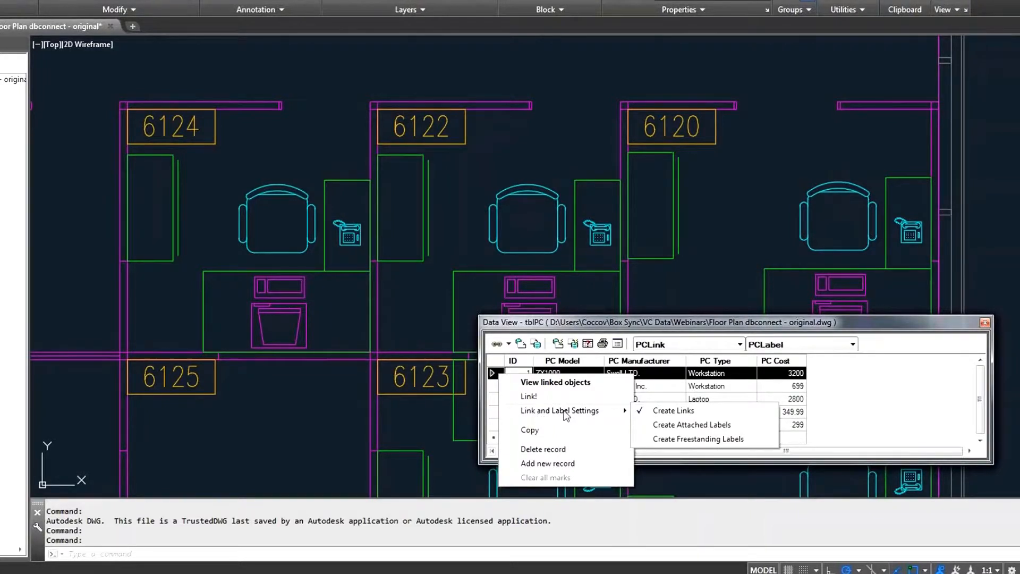
pyautogui.click(674, 413)
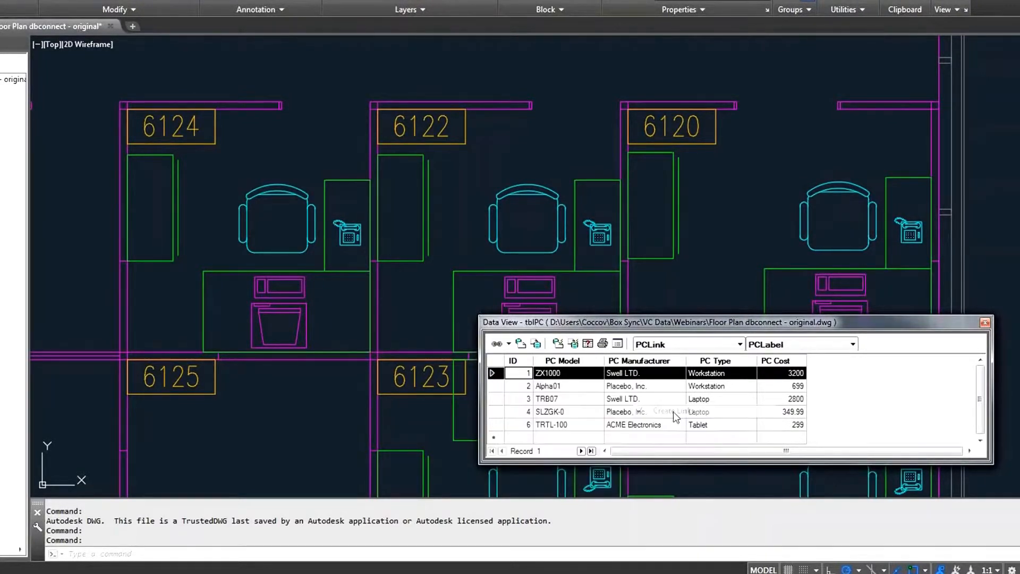
pyautogui.rightClick(494, 374)
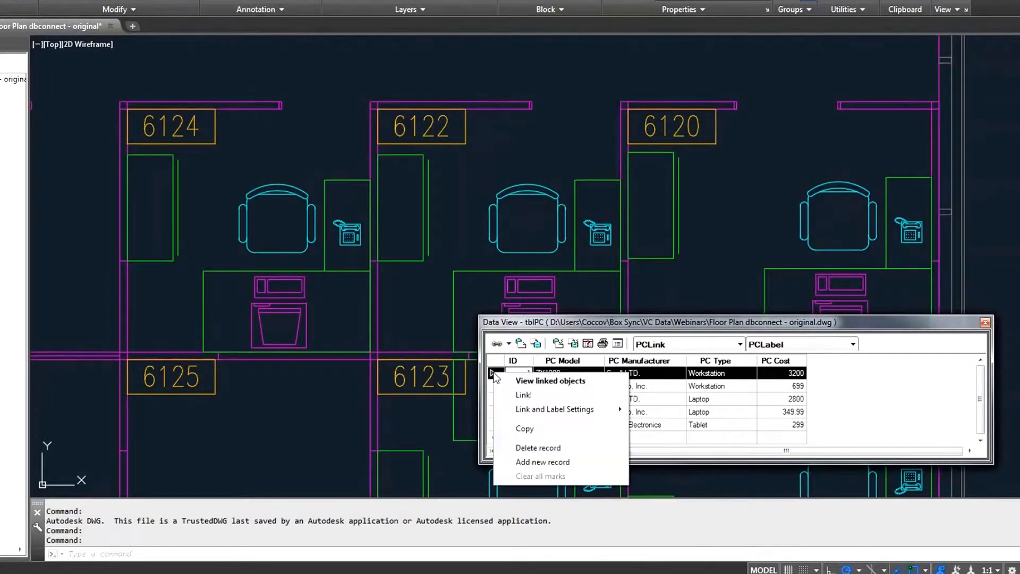
pyautogui.click(526, 398)
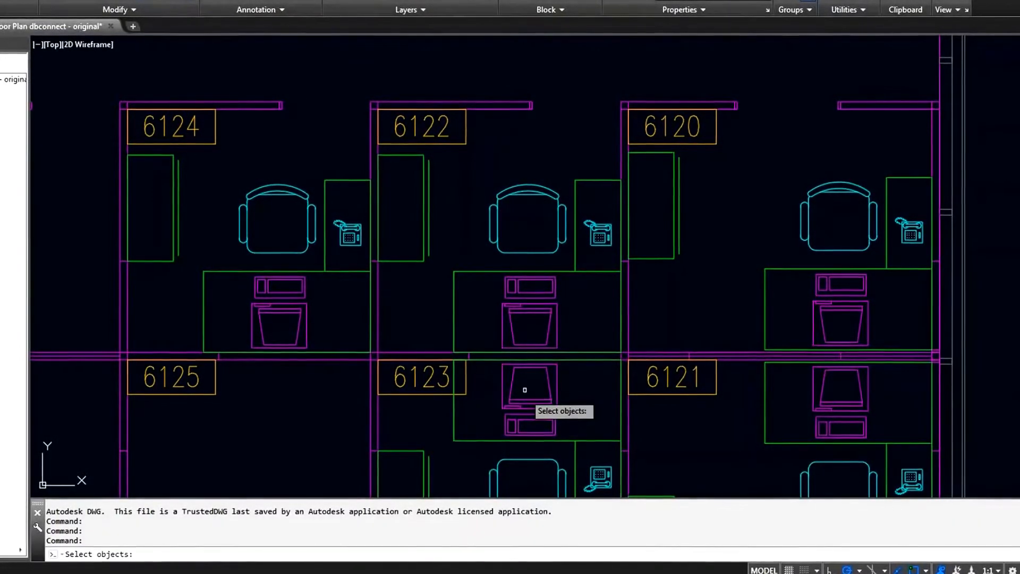
pyautogui.click(309, 339)
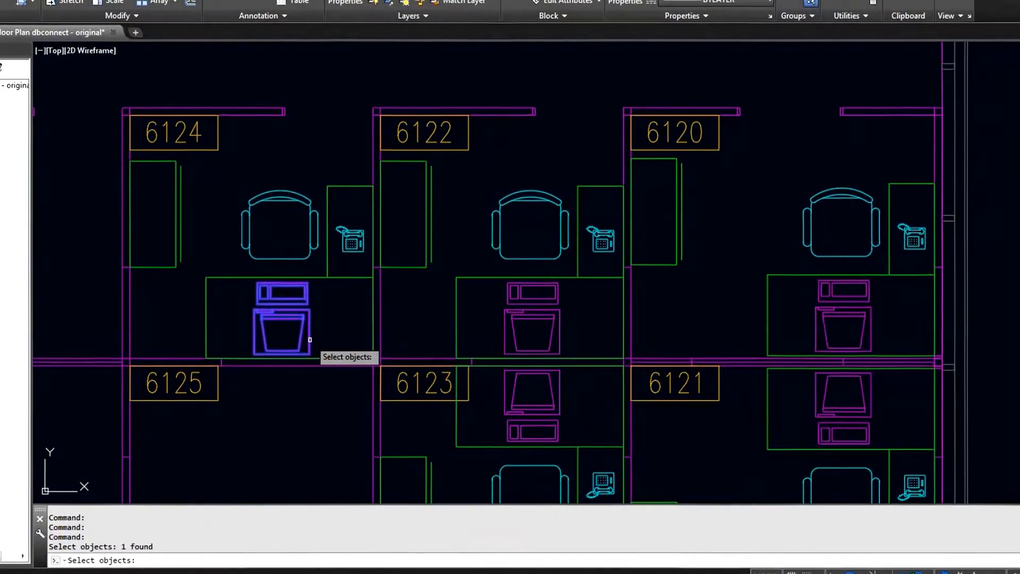
pyautogui.press('Return')
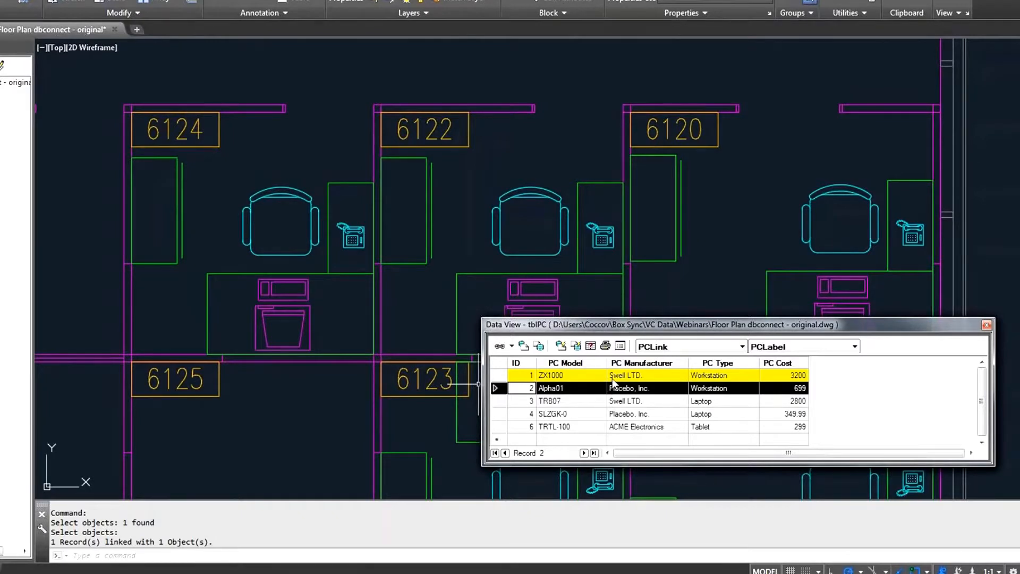
# - Label the linked computer in office 6124 using the PCLabel template
pyautogui.click(309, 337)
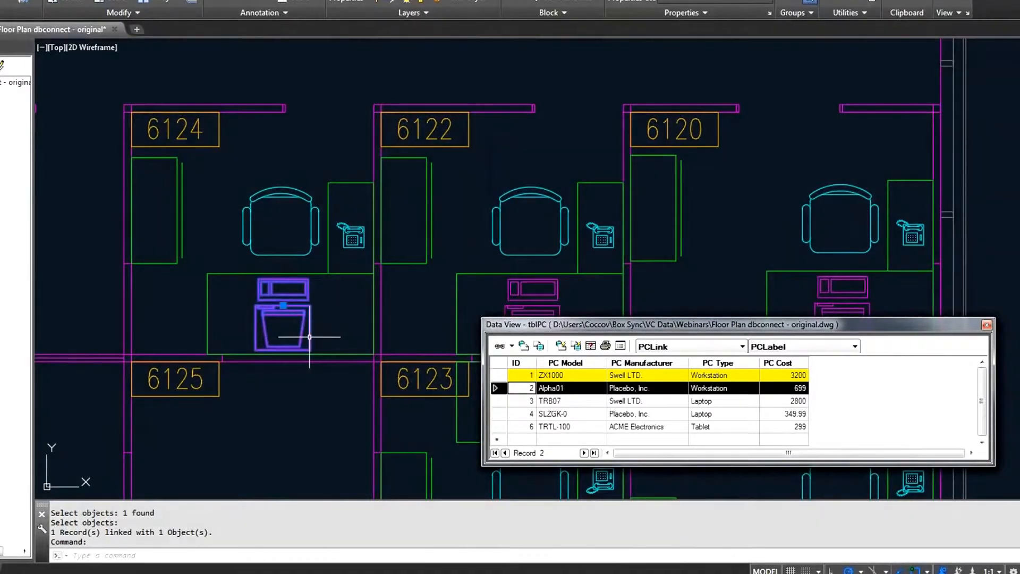
pyautogui.rightClick(309, 337)
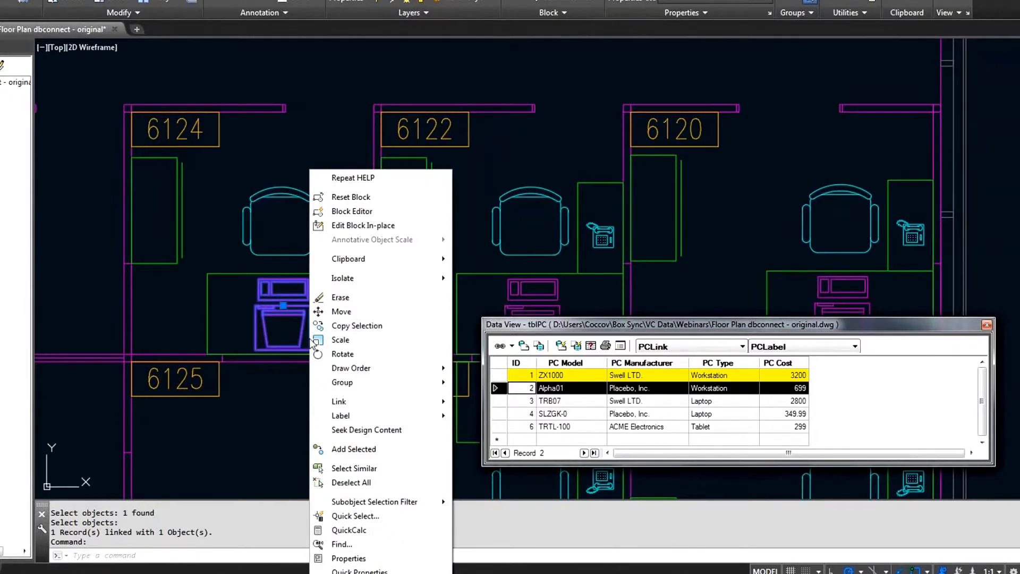
pyautogui.moveTo(345, 405)
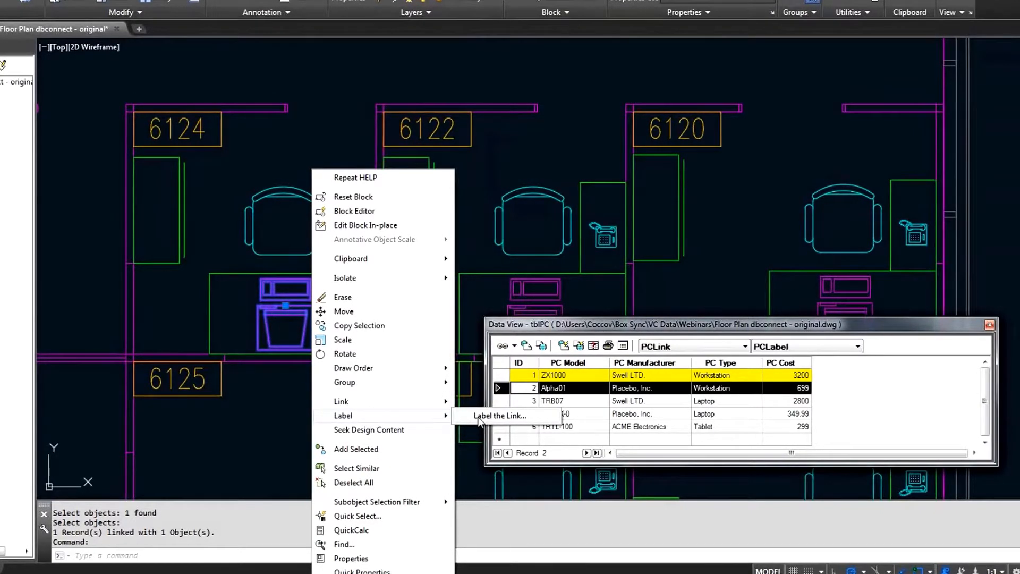
pyautogui.click(462, 415)
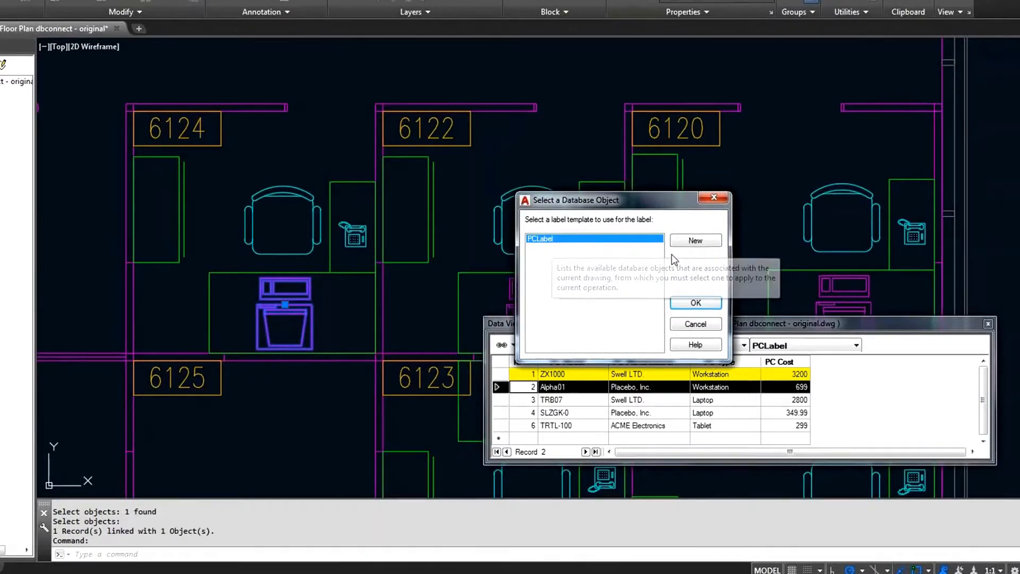
pyautogui.click(696, 303)
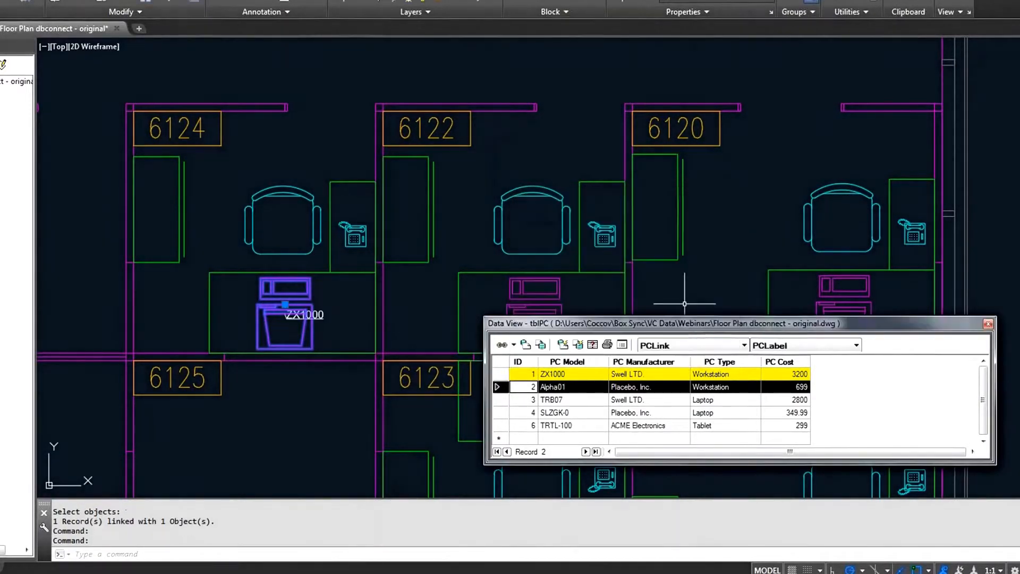
pyautogui.scroll(4, 295, 300)
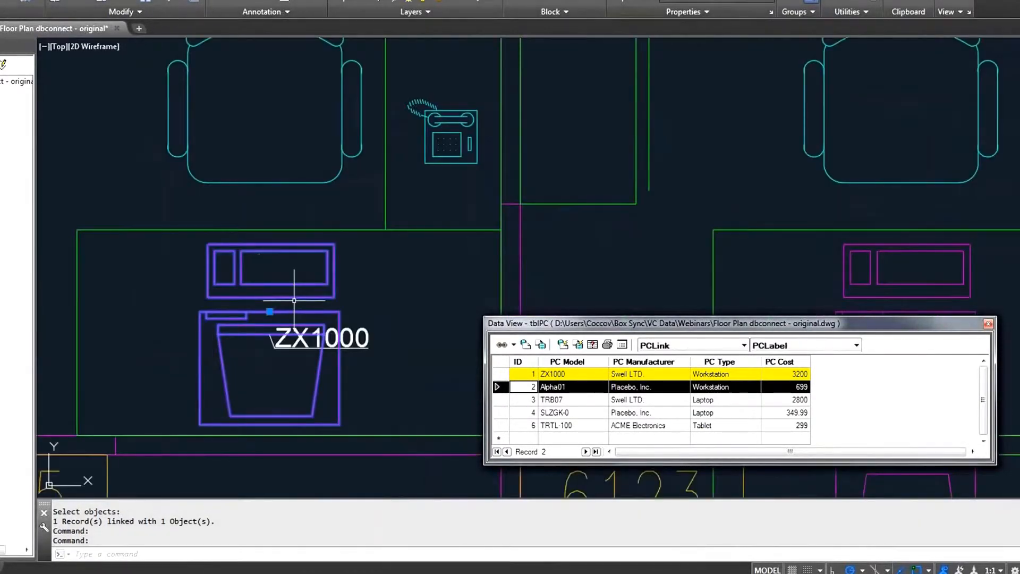
# - Close the data view, then move the ZX1000 label's text beside the computer block and lower its leader line below the text
pyautogui.click(988, 325)
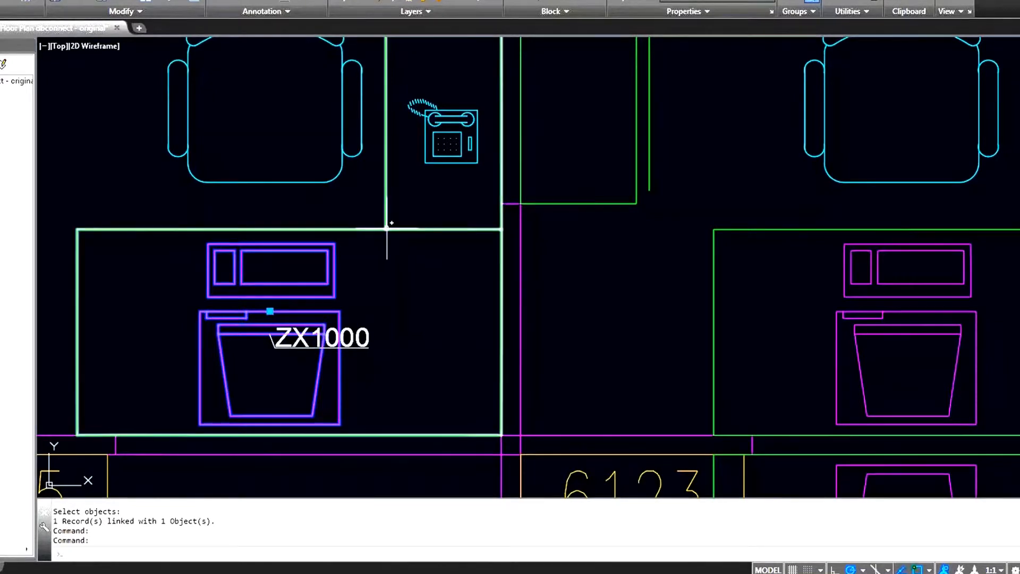
pyautogui.click(358, 340)
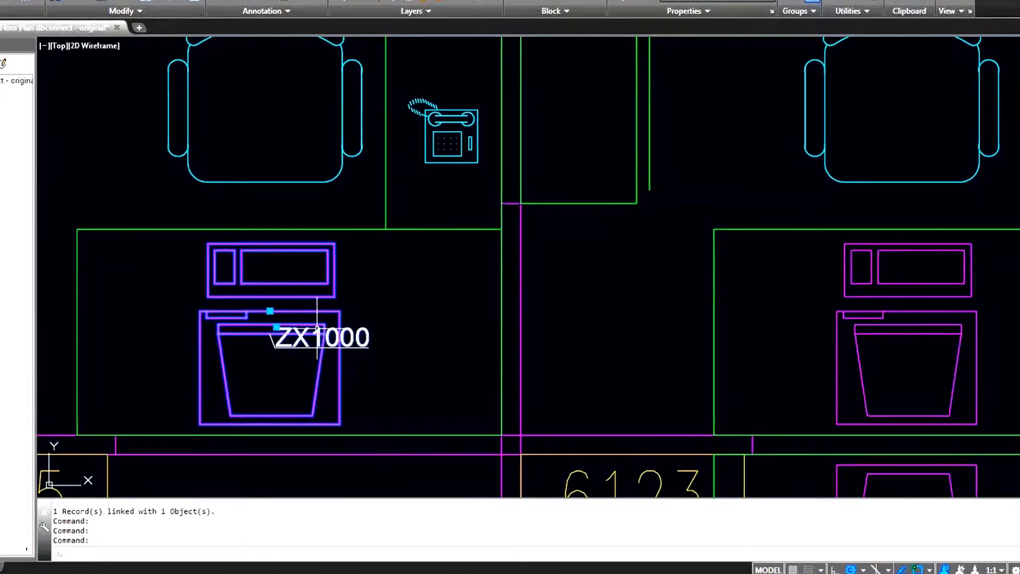
pyautogui.click(277, 326)
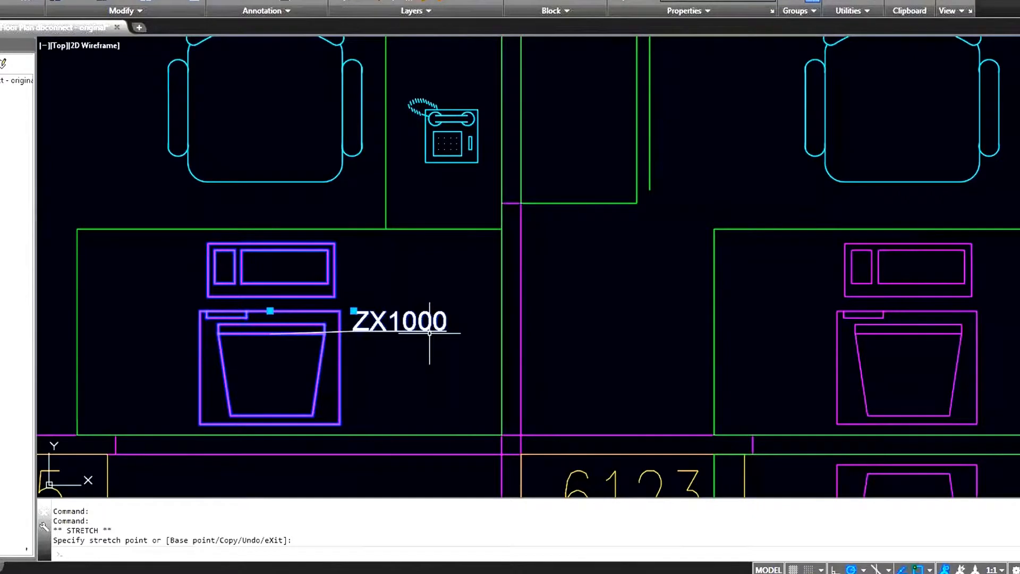
pyautogui.click(446, 332)
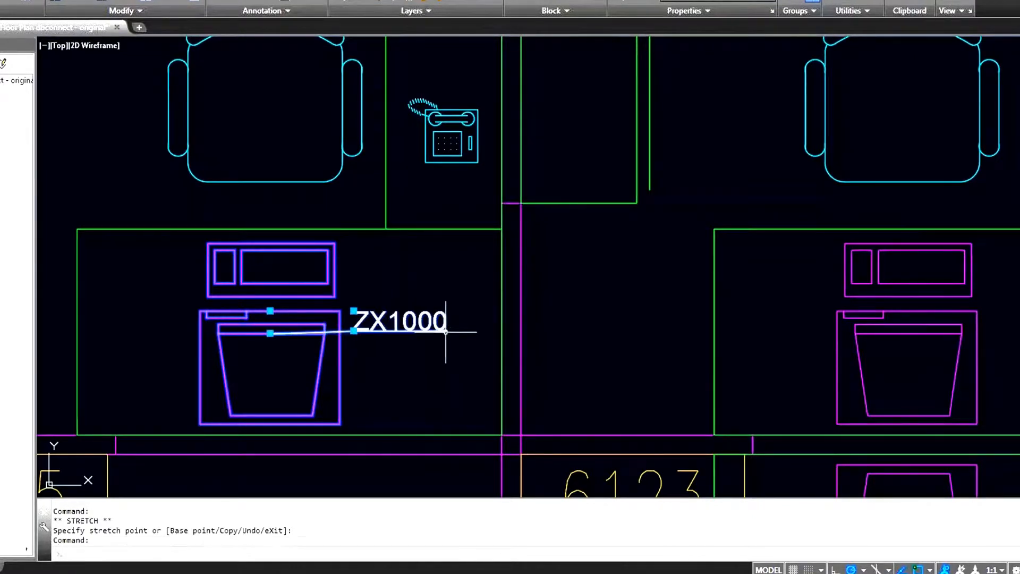
pyautogui.click(354, 331)
pyautogui.click(354, 355)
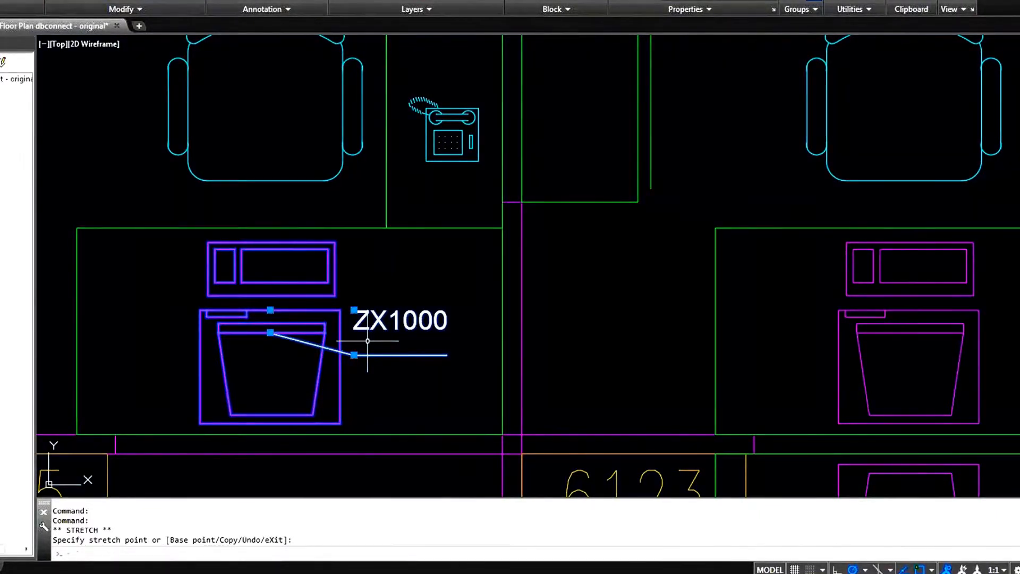
pyautogui.press('Escape')
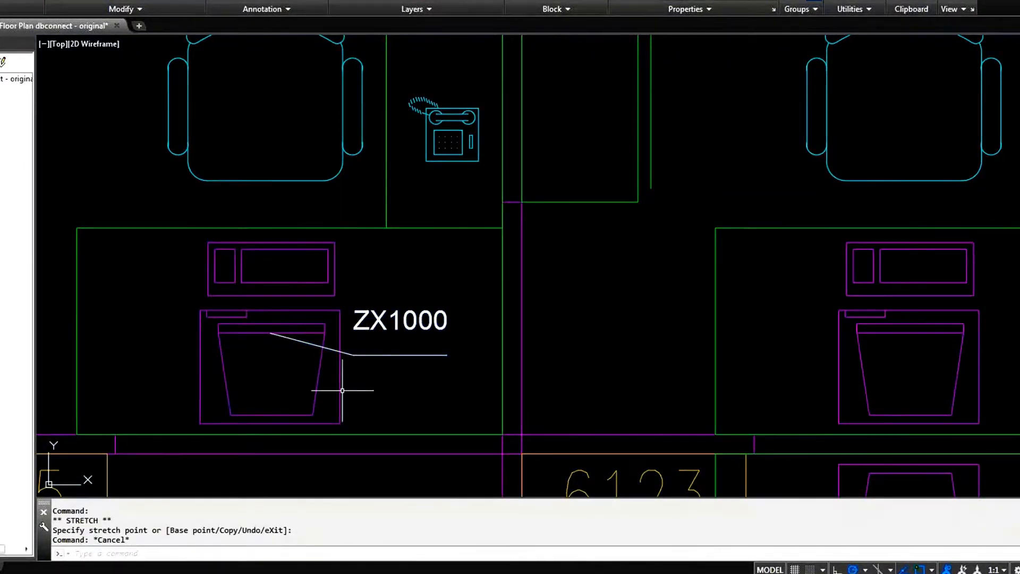
# - Delete the database link from the computer block in office 6124
pyautogui.click(339, 391)
pyautogui.rightClick(340, 390)
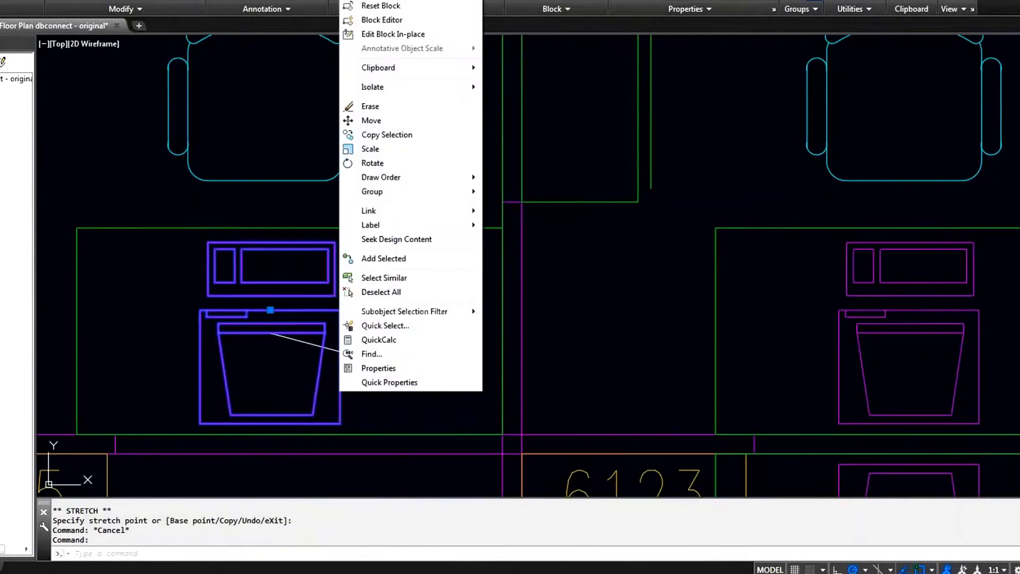
pyautogui.moveTo(399, 217)
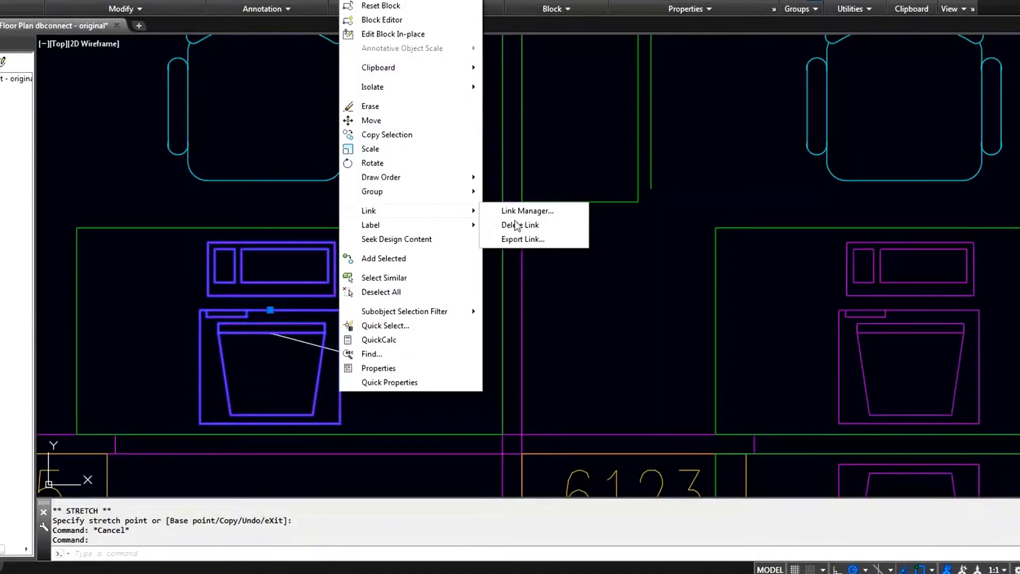
pyautogui.click(518, 225)
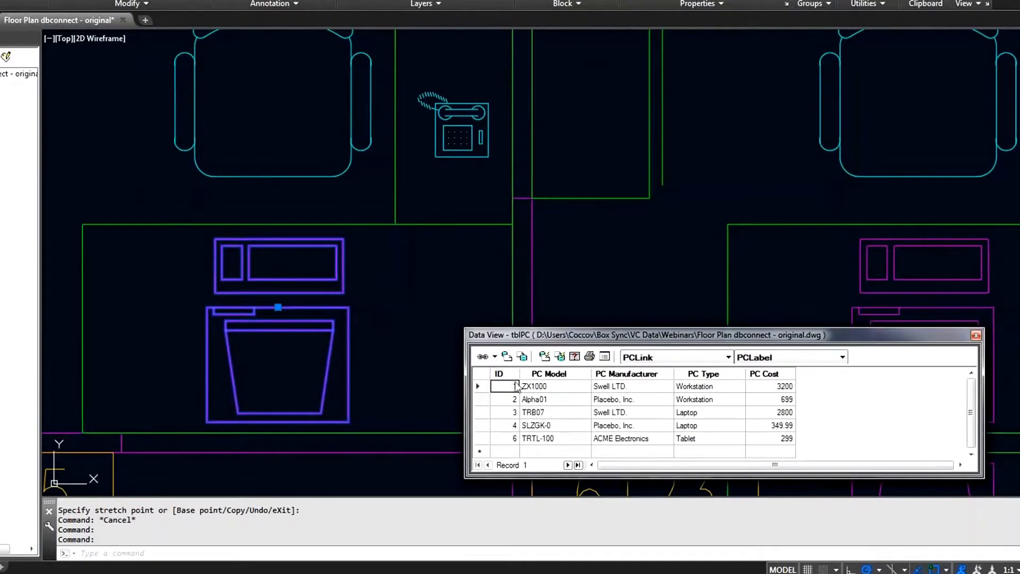
# - With the Create Attached Labels setting, link the Alpha01 record of tblPC to the selected computer block in office 6124
pyautogui.click(503, 399)
pyautogui.rightClick(505, 399)
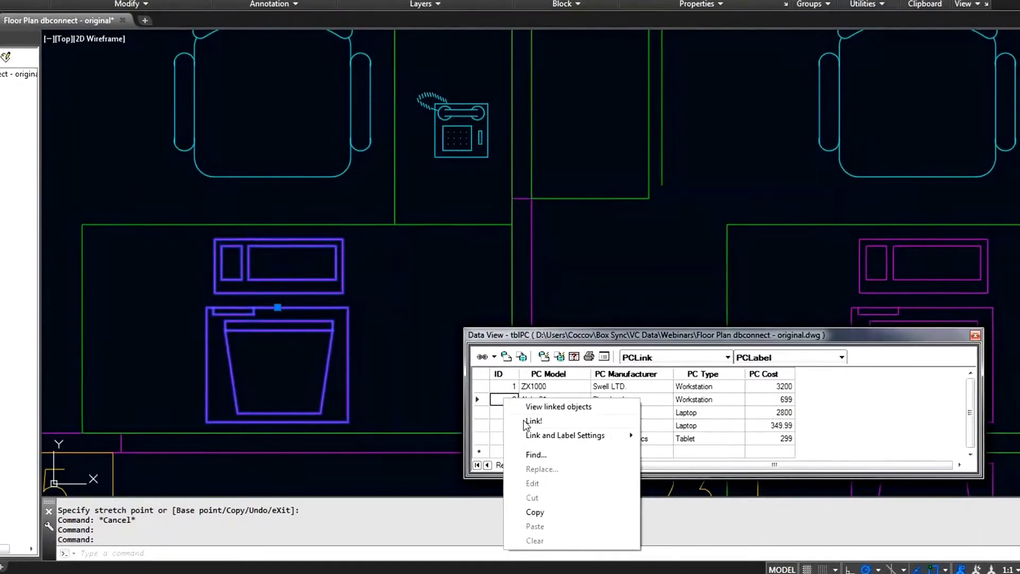
pyautogui.moveTo(529, 436)
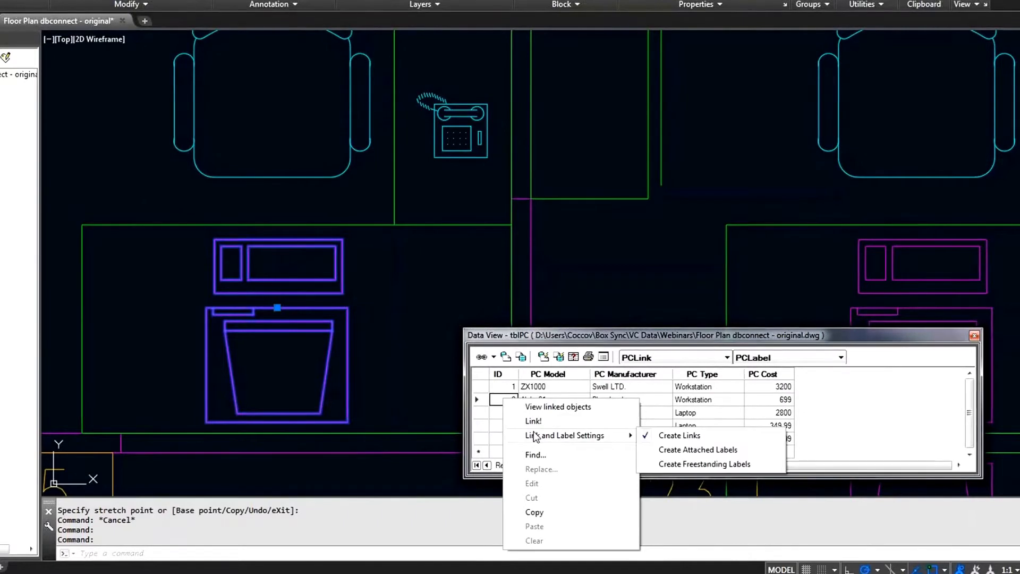
pyautogui.click(671, 450)
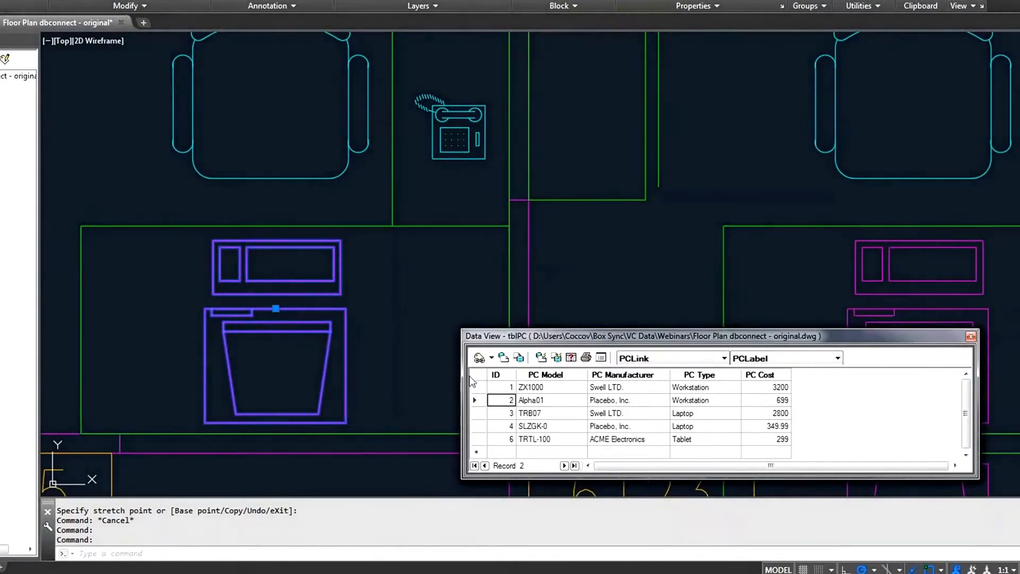
pyautogui.click(479, 402)
pyautogui.rightClick(484, 404)
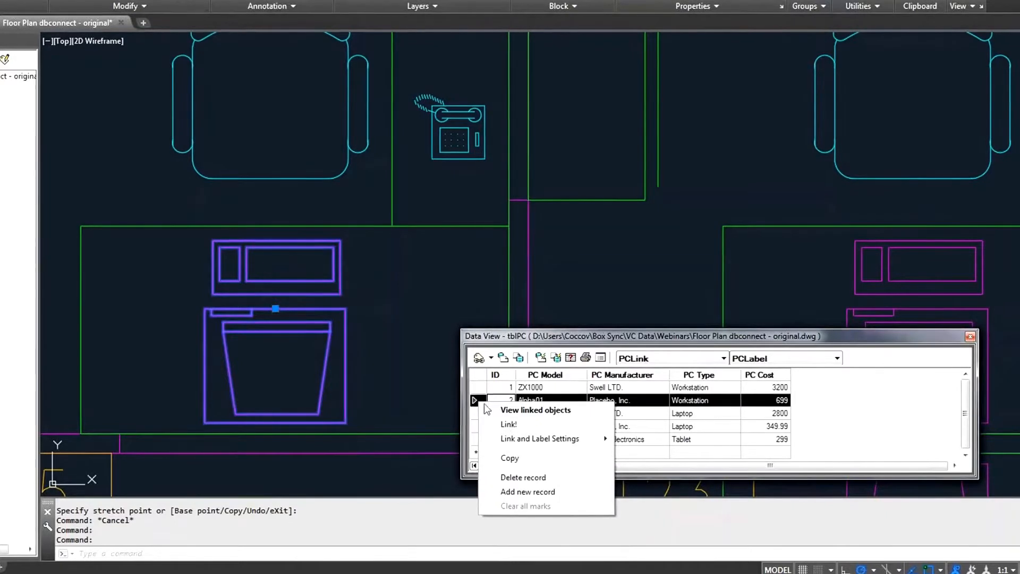
pyautogui.click(510, 424)
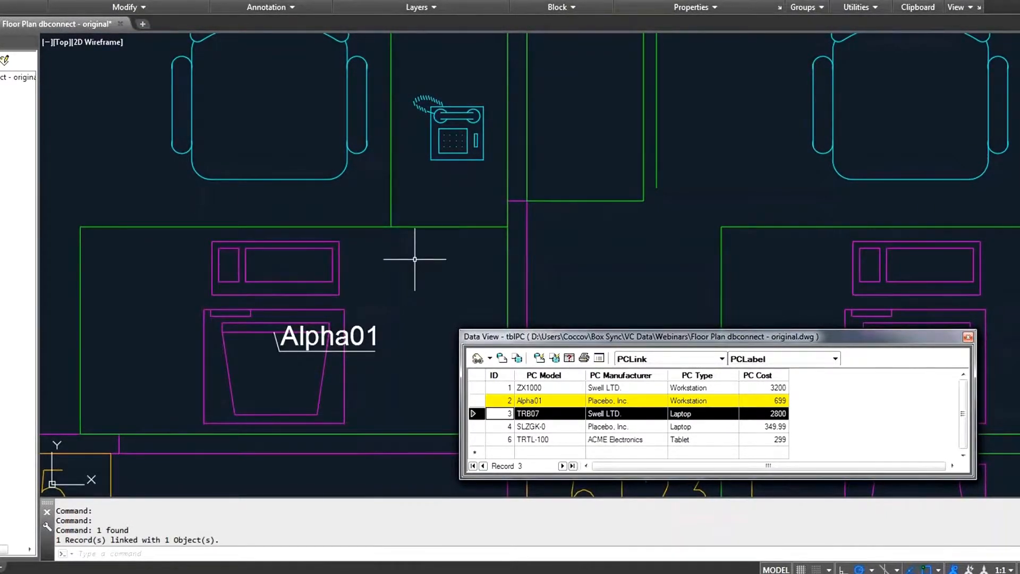
# - Copy the Alpha01 computer block into the empty space beside the desk, above the 6125 room tag
pyautogui.moveTo(415, 259); pyautogui.dragTo(754, 141, button='middle')
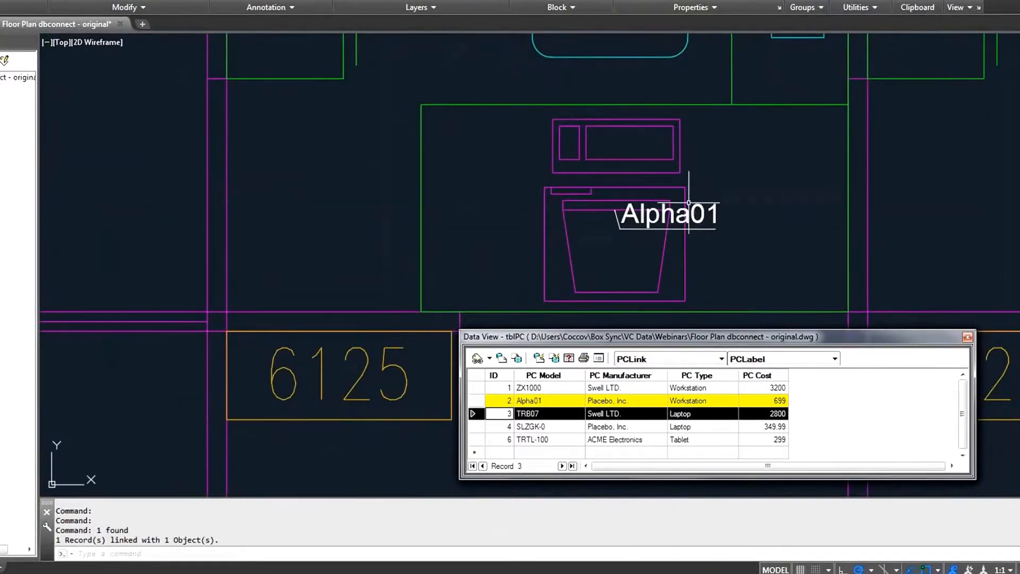
pyautogui.click(685, 194)
pyautogui.moveTo(686, 193)
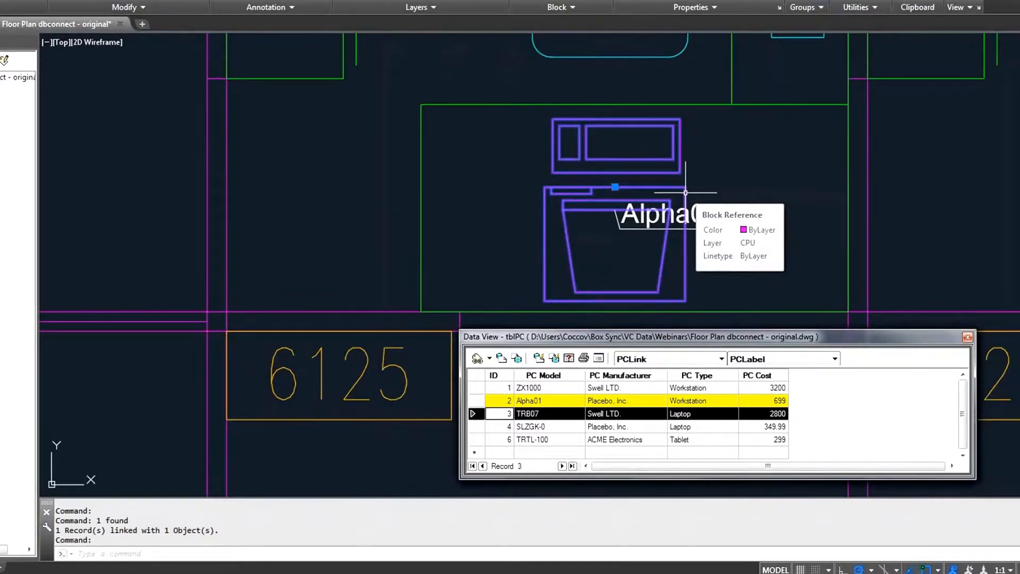
pyautogui.moveTo(686, 193); pyautogui.dragTo(390, 189)
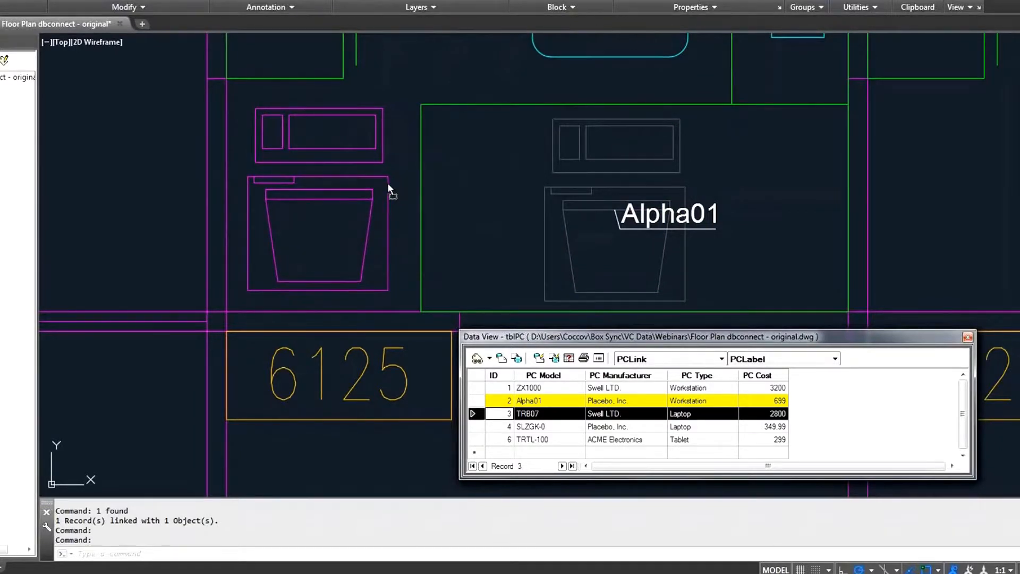
pyautogui.moveTo(388, 185); pyautogui.dragTo(388, 185, button='right')
pyautogui.click(423, 207)
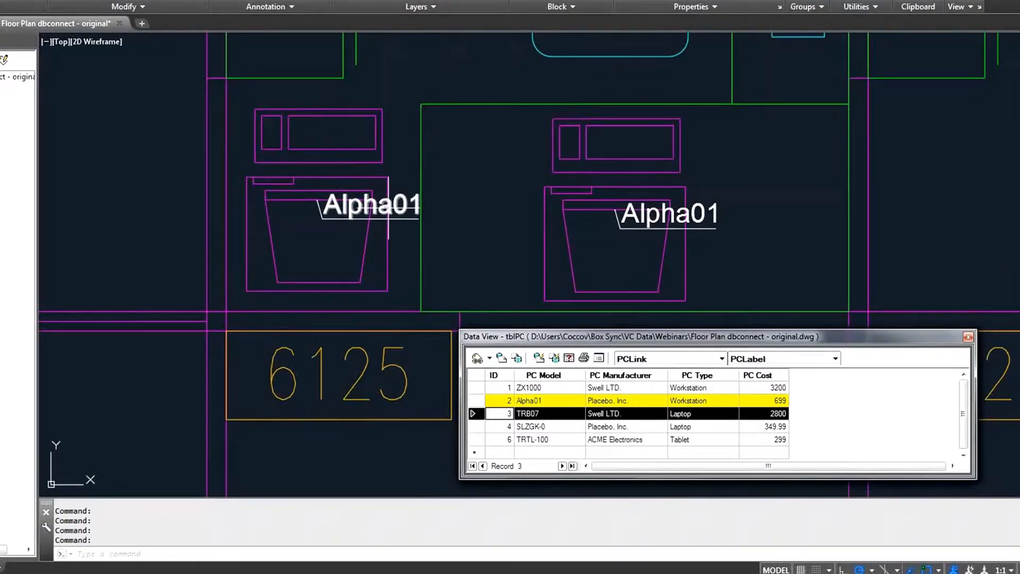
# - In the Link Manager, set the copied computer's PC Model key value to ZX1000 for the PCLink template
pyautogui.moveTo(389, 208)
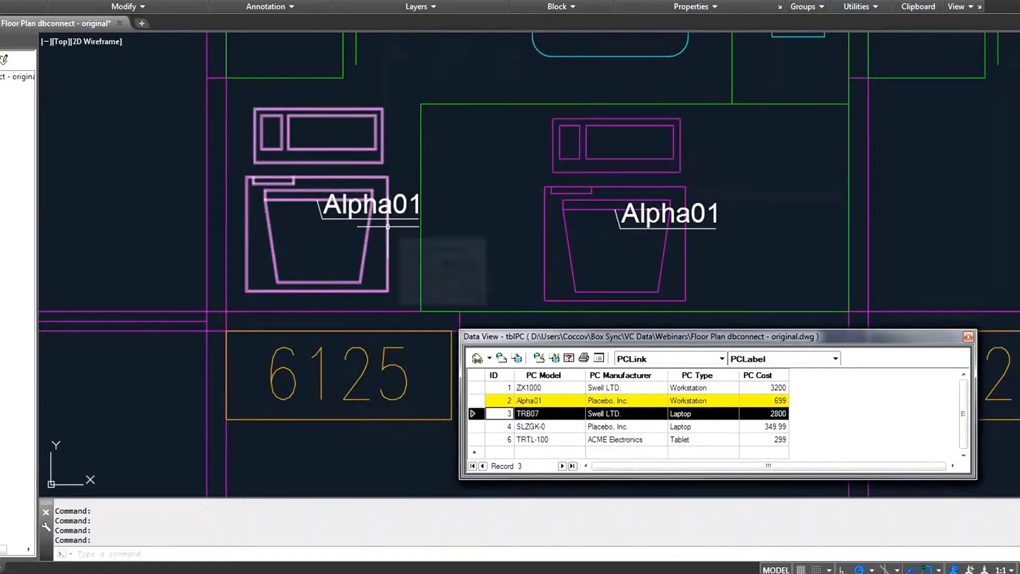
pyautogui.click(388, 226)
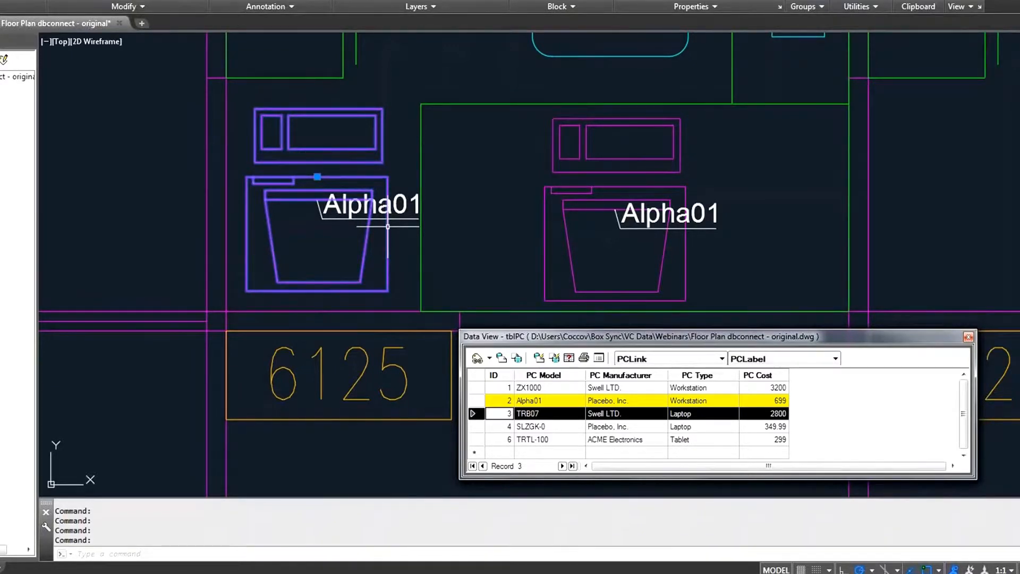
pyautogui.click(968, 337)
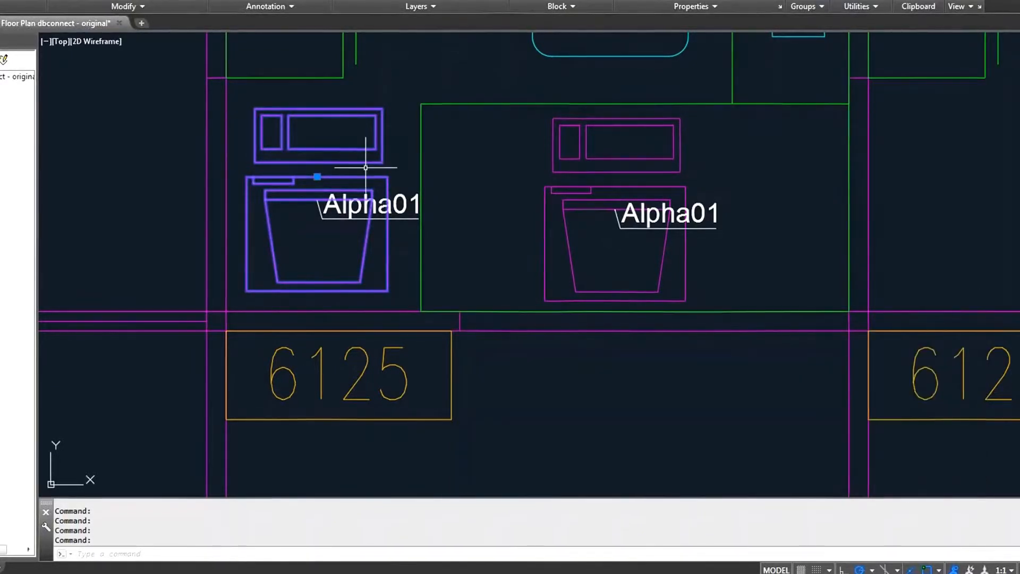
pyautogui.rightClick(396, 223)
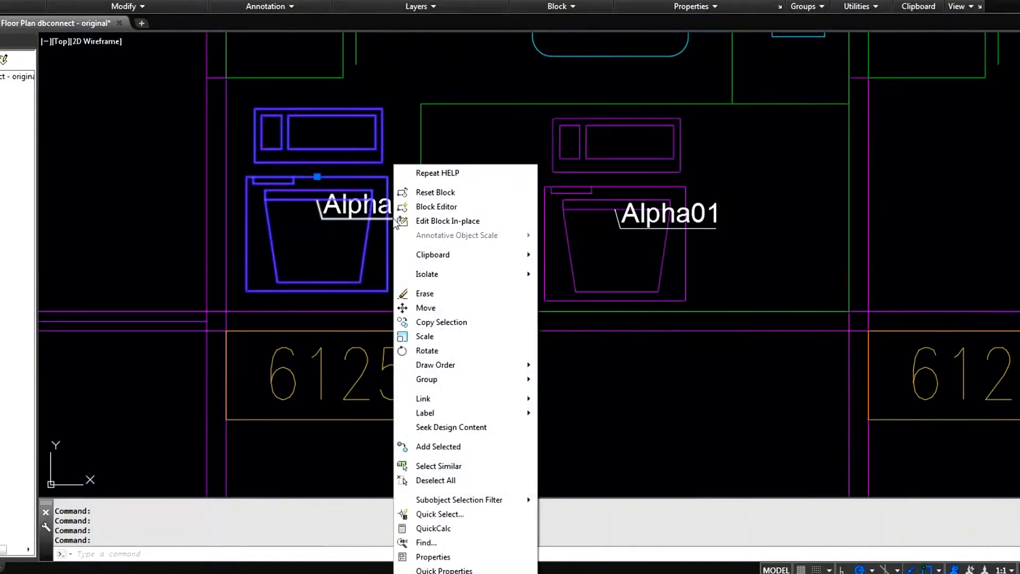
pyautogui.moveTo(471, 399)
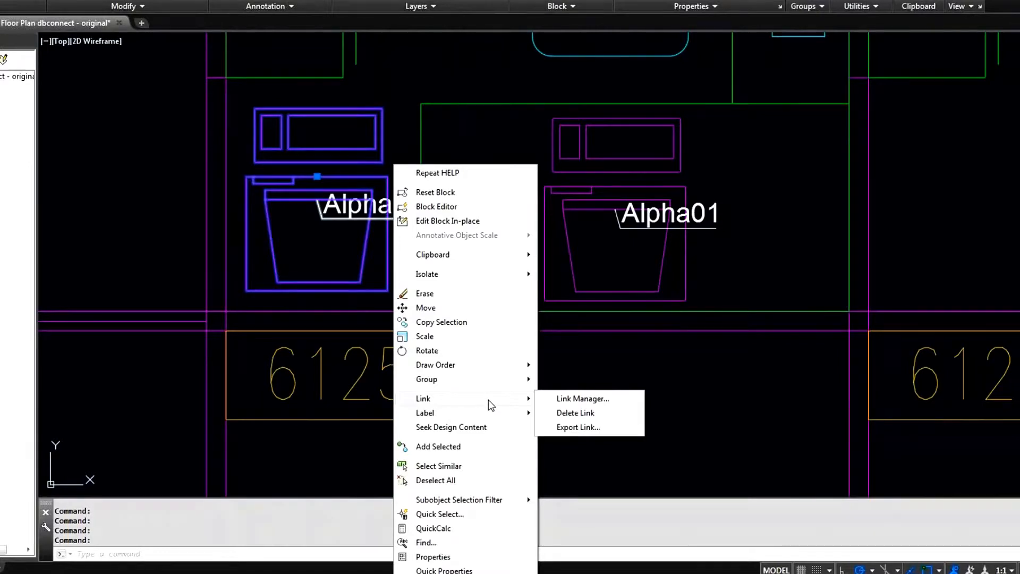
pyautogui.click(558, 400)
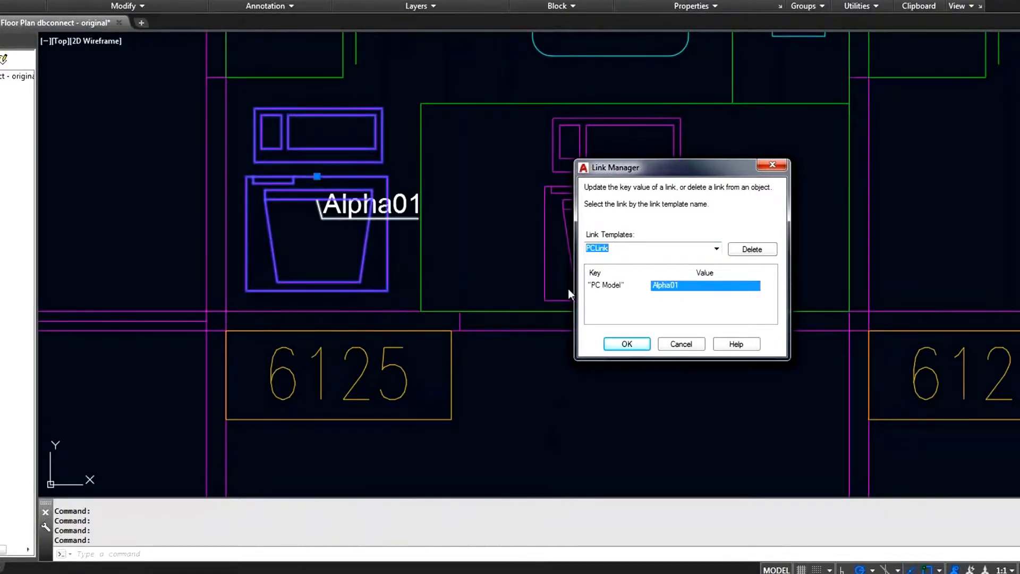
pyautogui.click(757, 287)
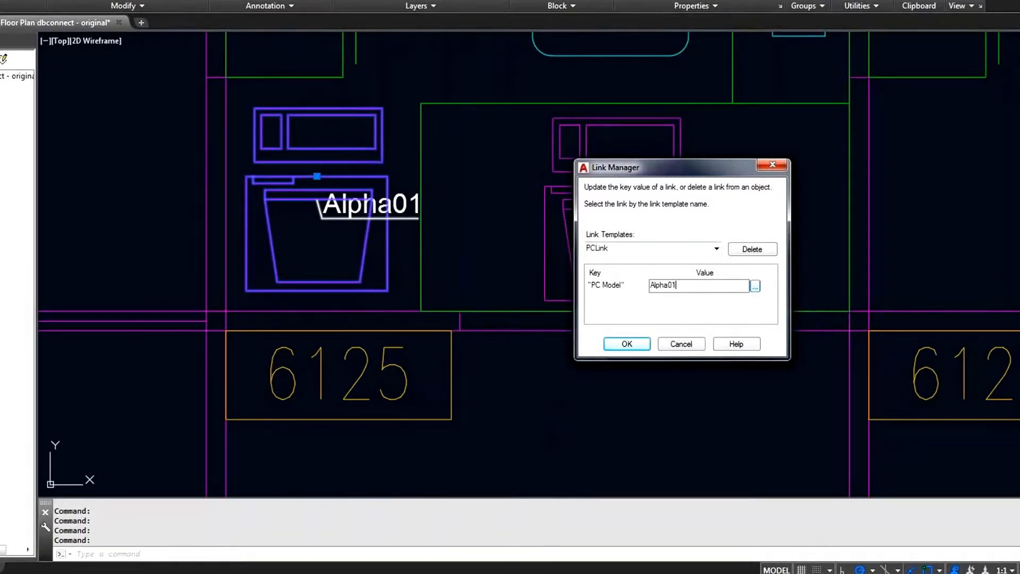
pyautogui.click(755, 287)
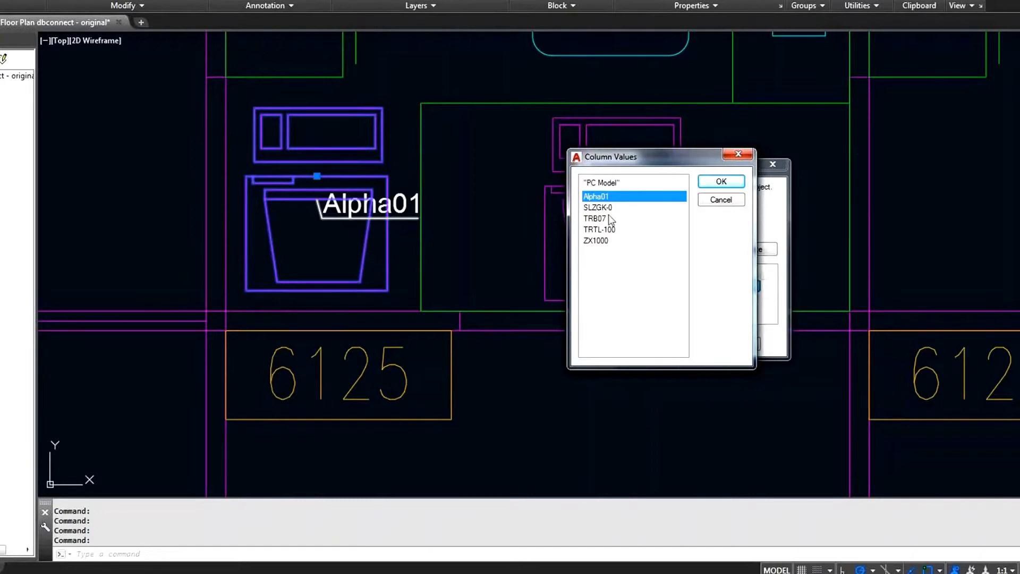
pyautogui.click(598, 242)
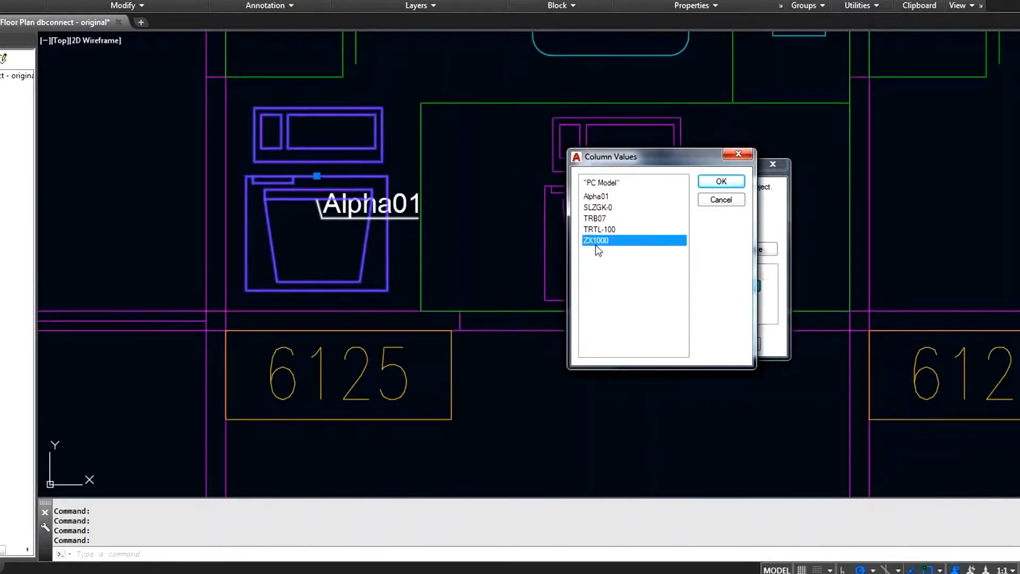
pyautogui.click(722, 181)
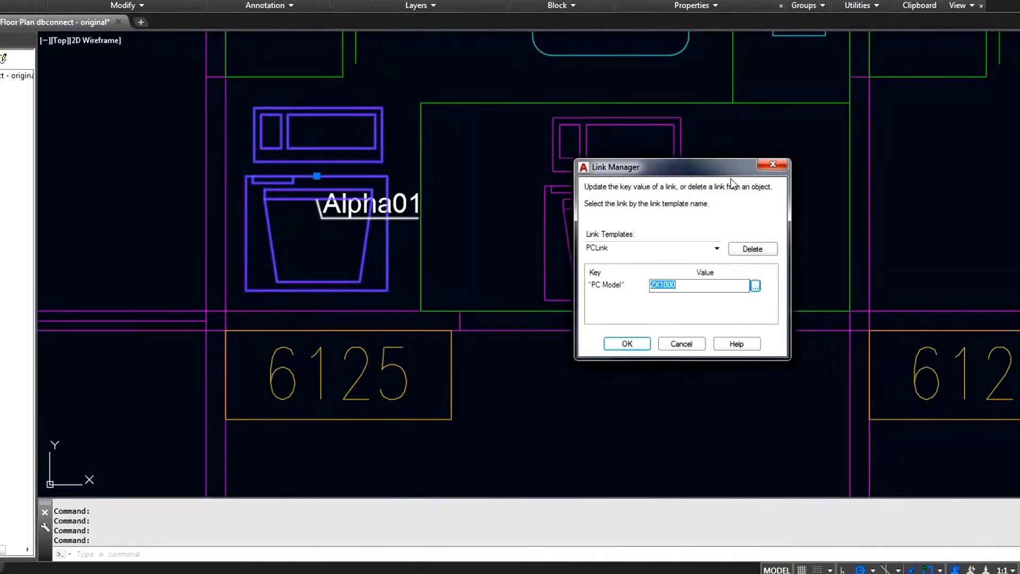
pyautogui.click(642, 345)
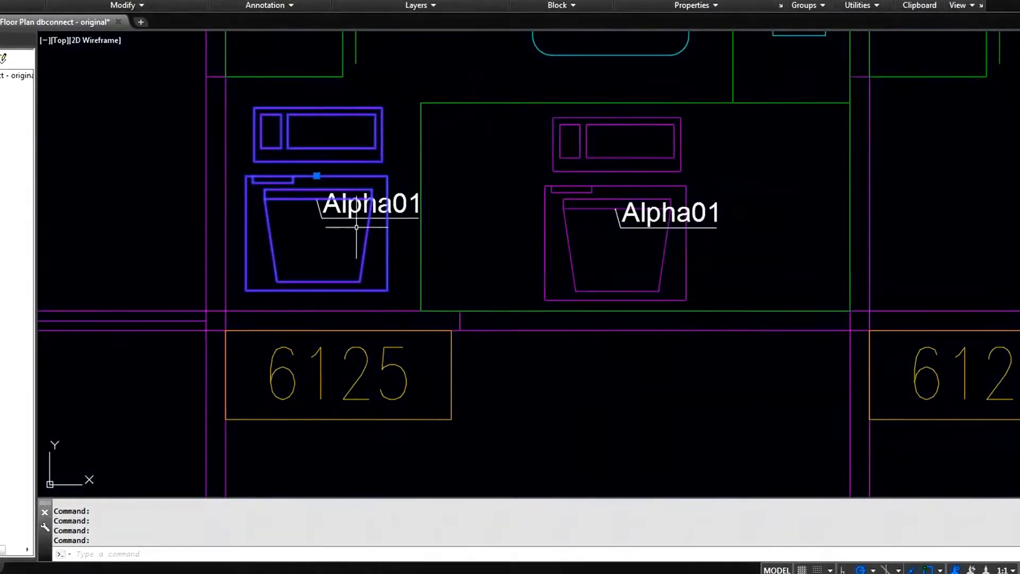
# - Reload the label of the copied computer block
pyautogui.rightClick(387, 179)
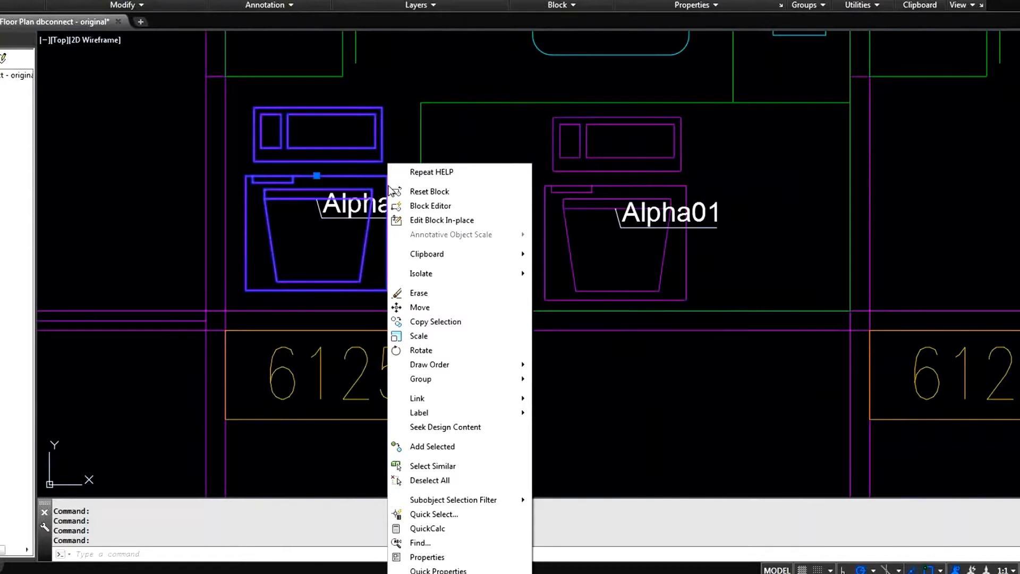
pyautogui.moveTo(433, 400)
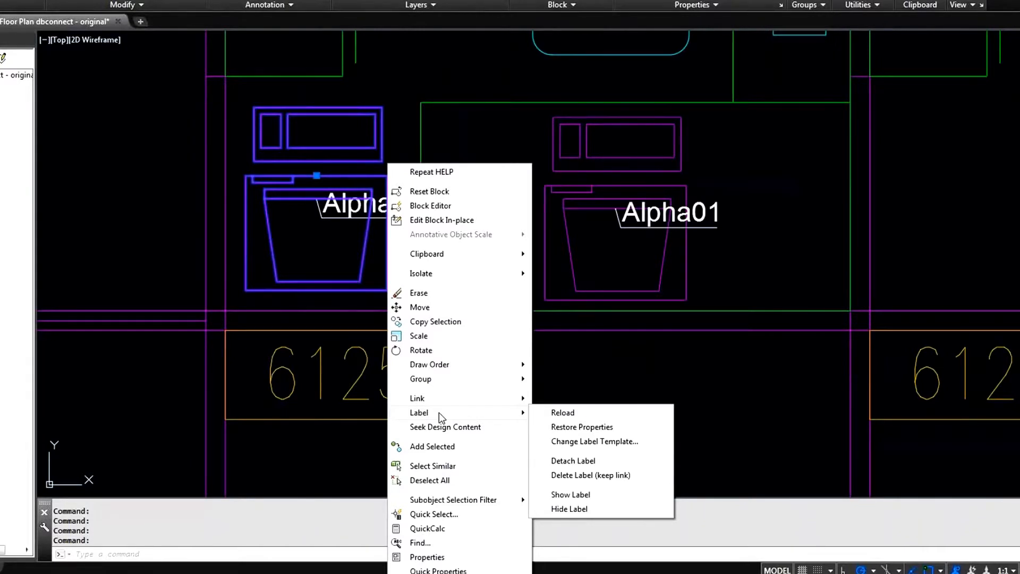
pyautogui.click(566, 417)
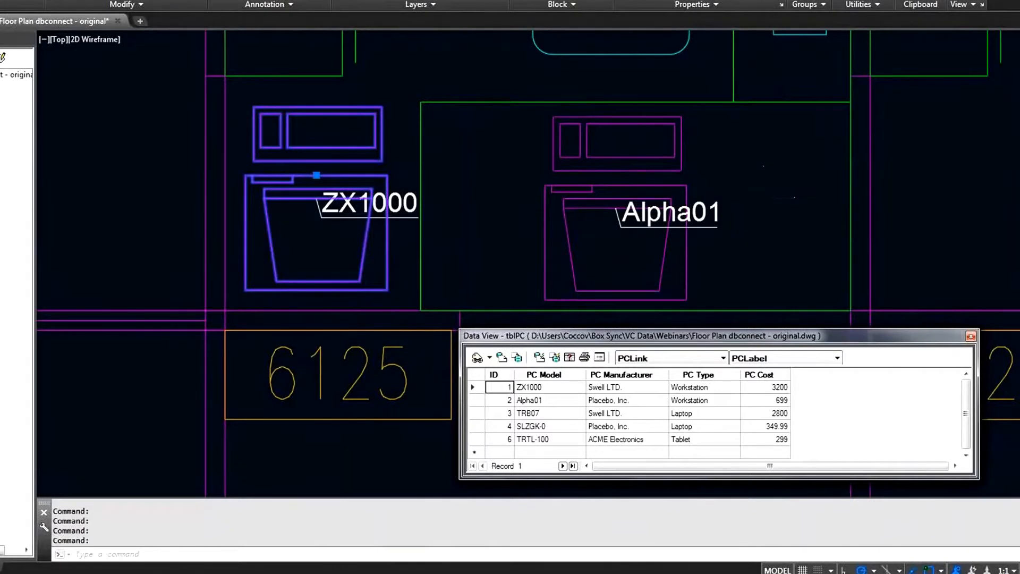
# - Link the ZX1000 record of tblPC to the selected computer copy above the 6125 room tag
pyautogui.scroll(-5, 764, 197)
pyautogui.moveTo(754, 202)
pyautogui.mouseDown(button='middle')
pyautogui.moveTo(719, 173)
pyautogui.moveTo(530, 132)
pyautogui.moveTo(345, 173)
pyautogui.moveTo(364, 155)
pyautogui.mouseUp(button='middle')
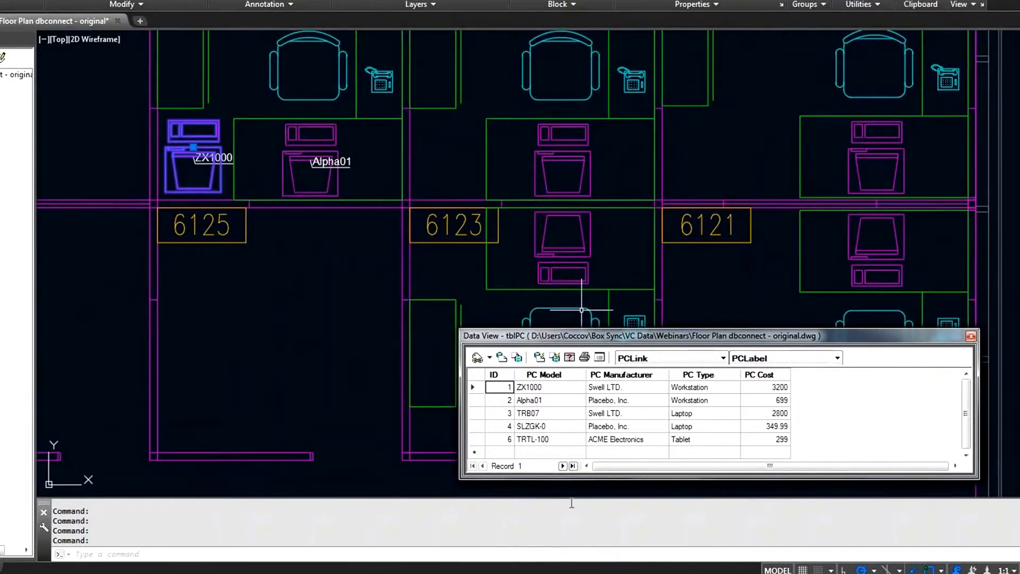
pyautogui.click(482, 386)
pyautogui.rightClick(482, 387)
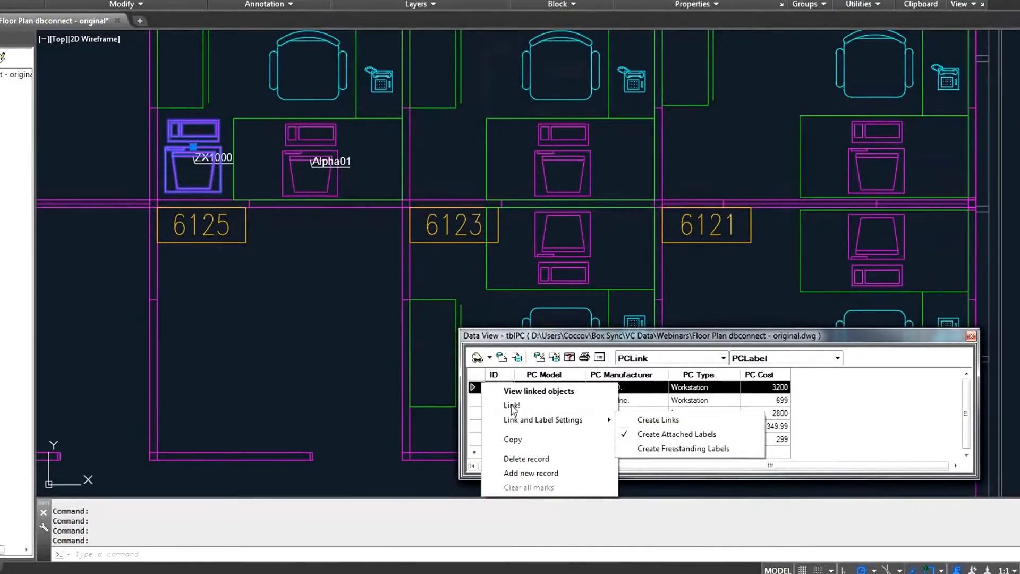
pyautogui.moveTo(514, 423)
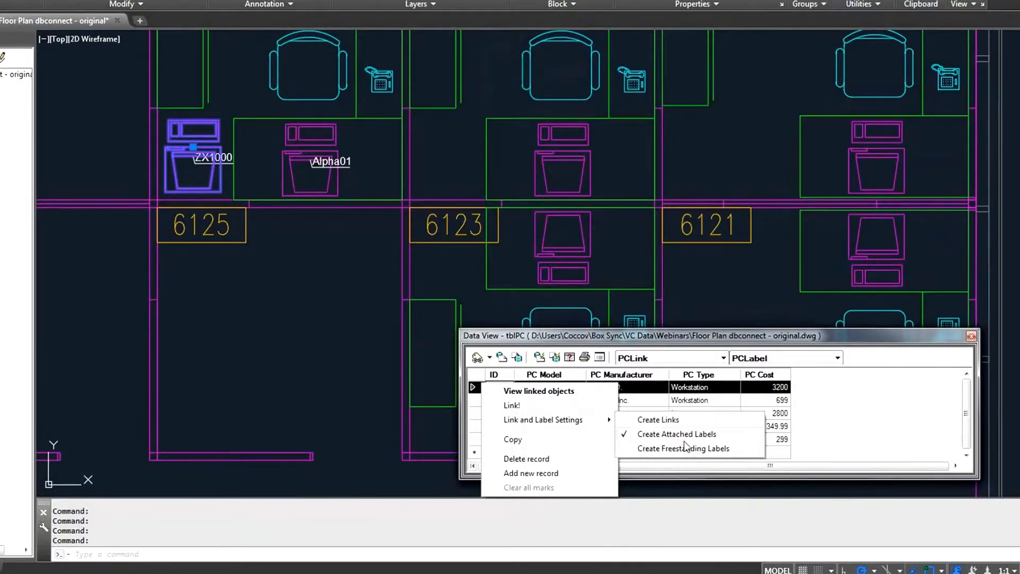
pyautogui.click(525, 407)
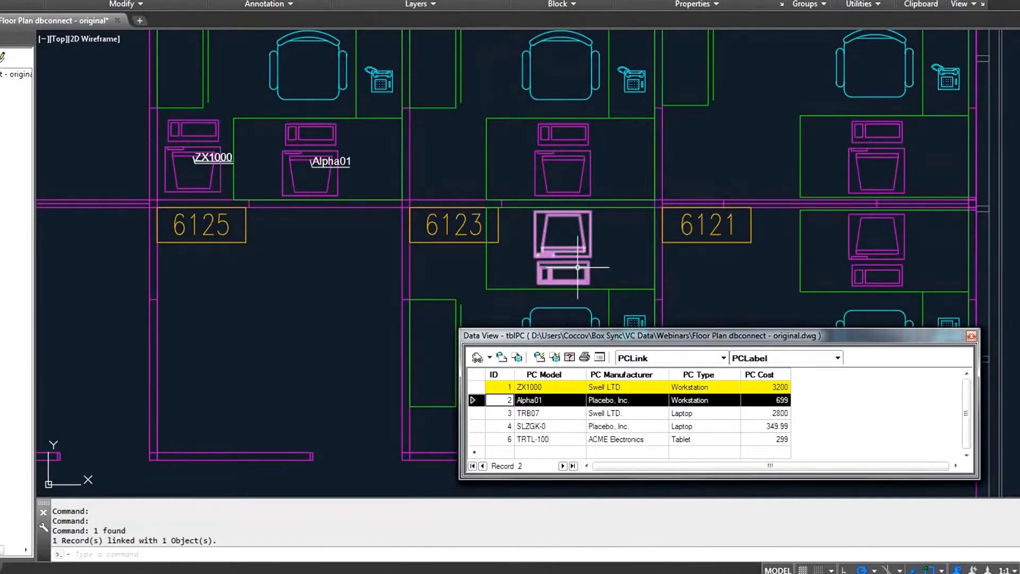
# - With the Create Attached Labels setting, link the ZX1000 record to the four unlabelled computer blocks around room tags 6123 and 6121
pyautogui.click(478, 388)
pyautogui.rightClick(480, 392)
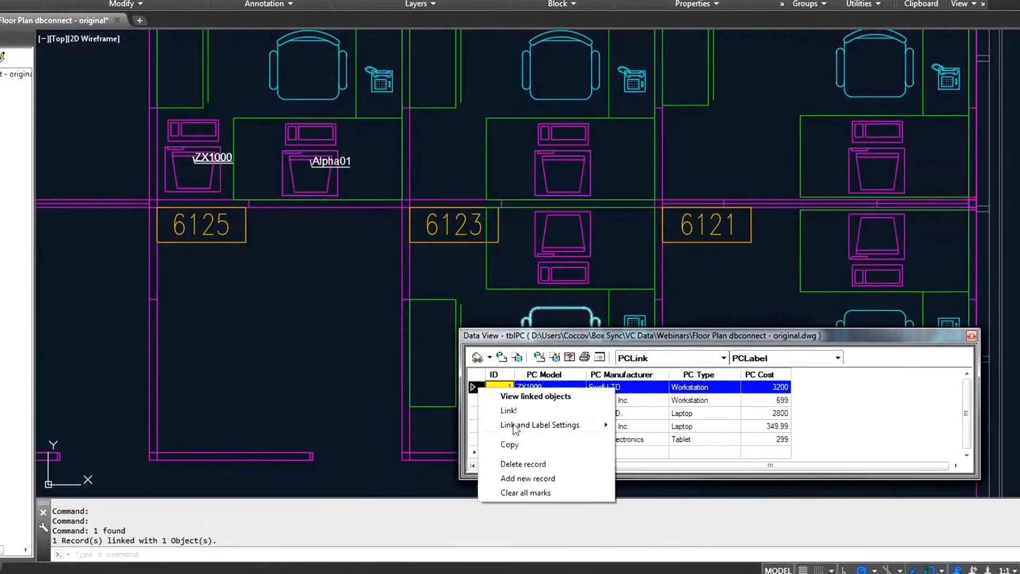
pyautogui.moveTo(514, 427)
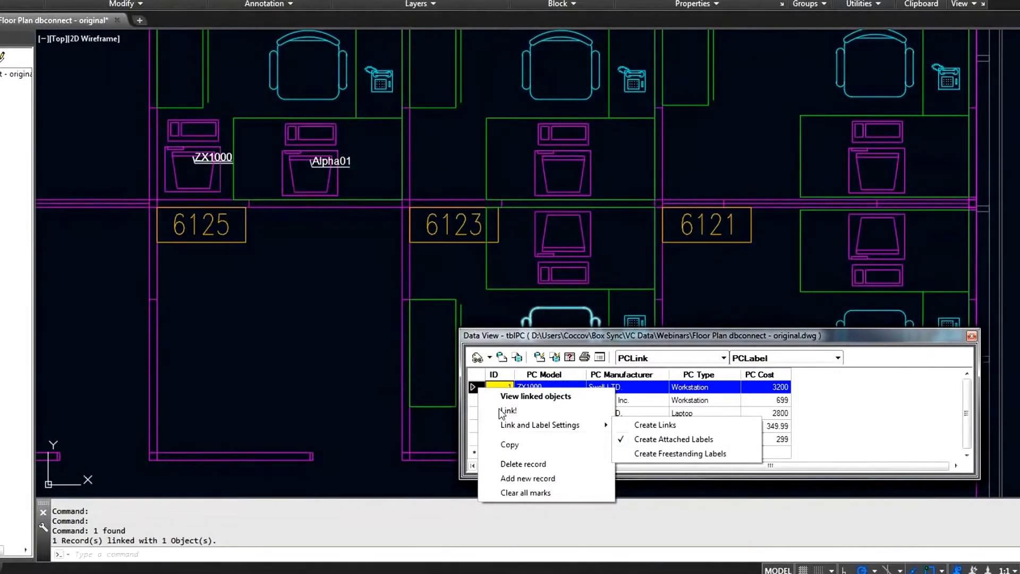
pyautogui.click(502, 411)
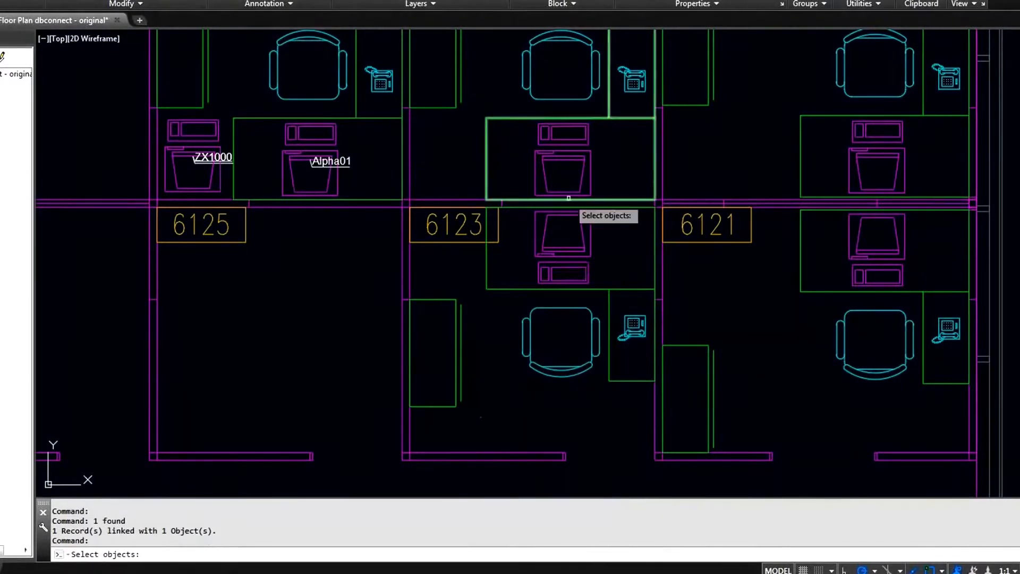
pyautogui.click(543, 248)
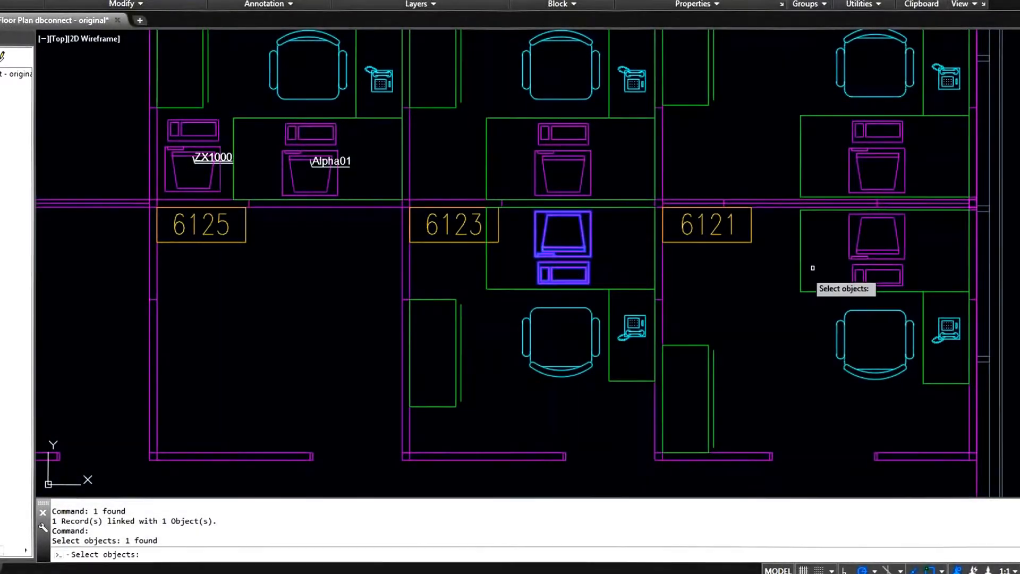
pyautogui.click(852, 254)
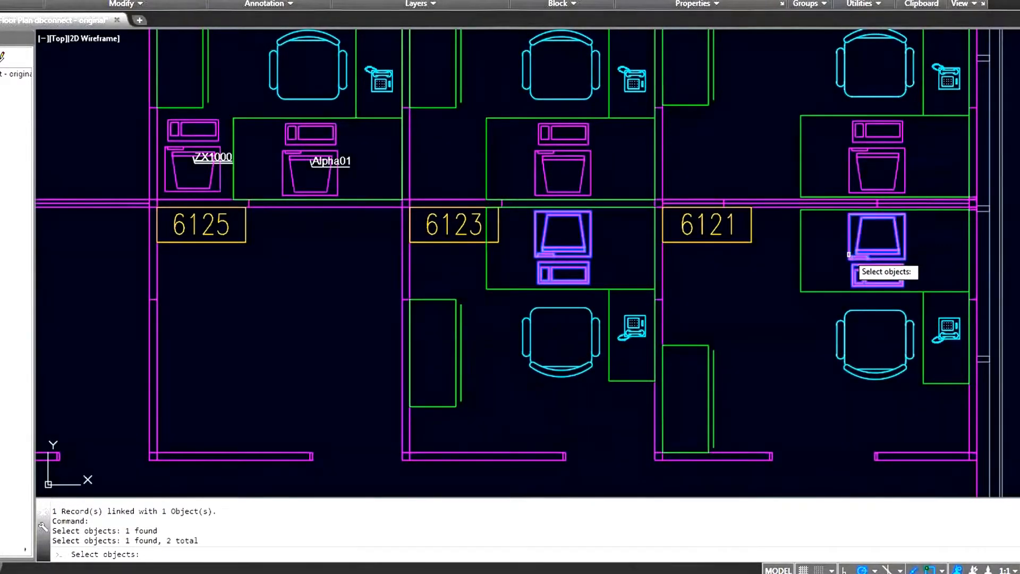
pyautogui.click(849, 162)
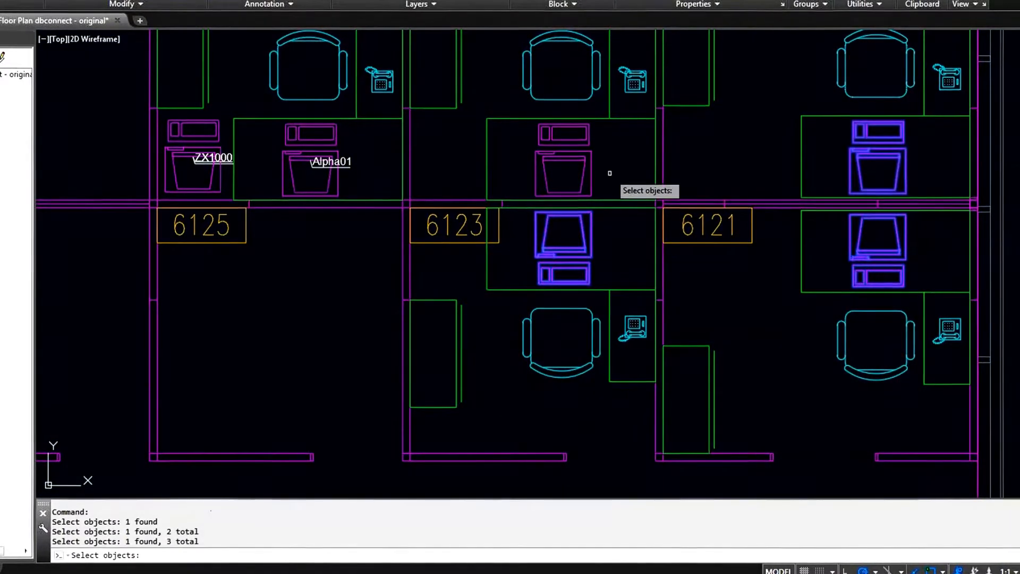
pyautogui.click(593, 180)
pyautogui.press('Return')
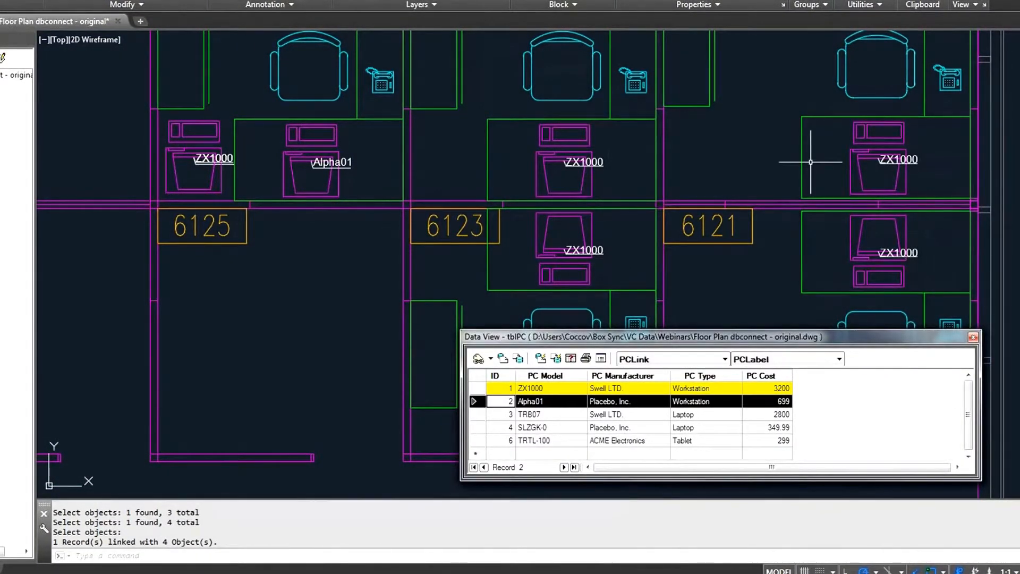
# - Select the computer block on the desk just above room 6123 and close the tblPC Data View
pyautogui.click(594, 183)
pyautogui.rightClick(593, 182)
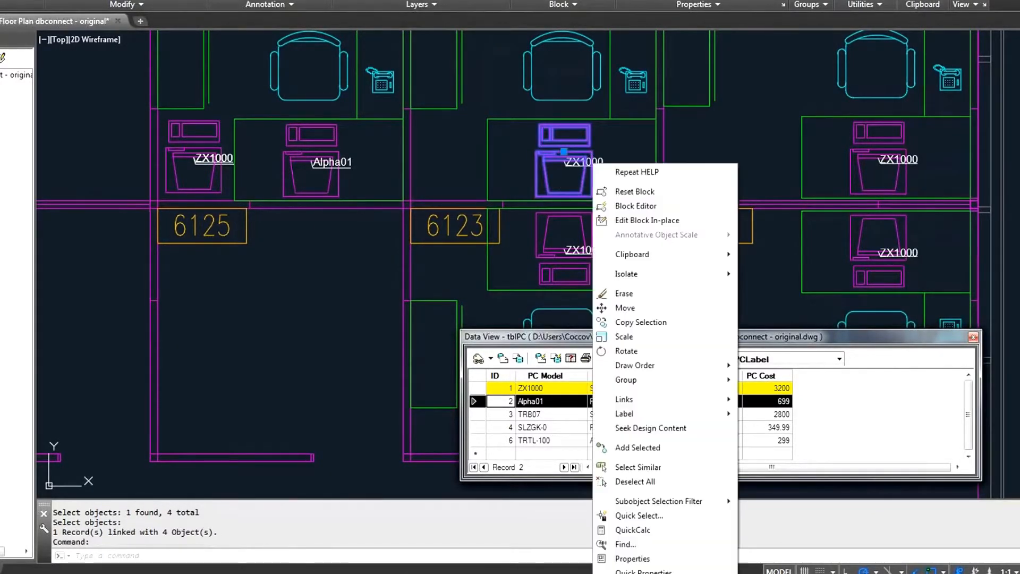
pyautogui.click(973, 337)
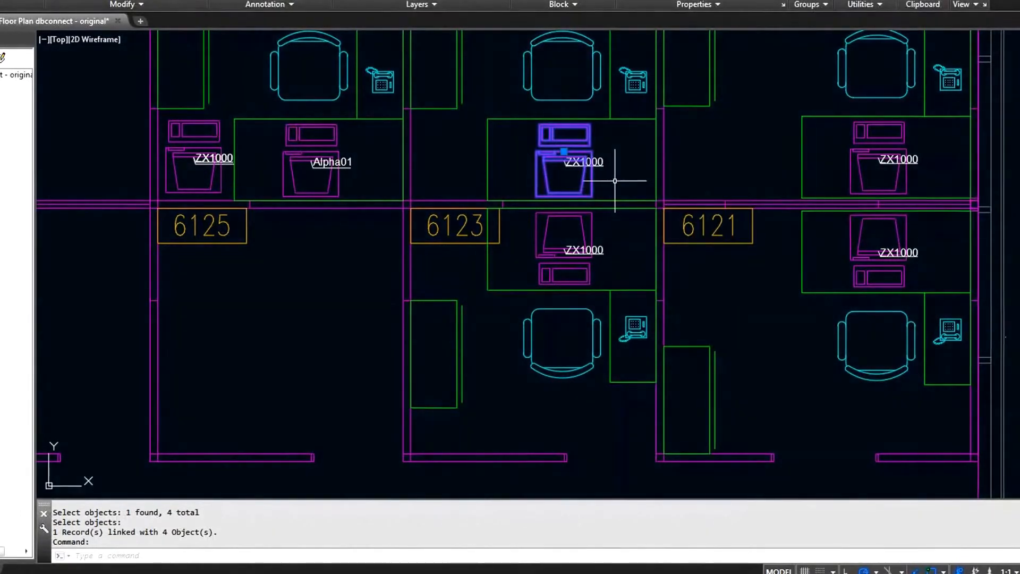
# - In the Link Manager, set the PC Model key value of the selected computer above room 6123 to SLZGK-0 for the PCLink template
pyautogui.rightClick(593, 164)
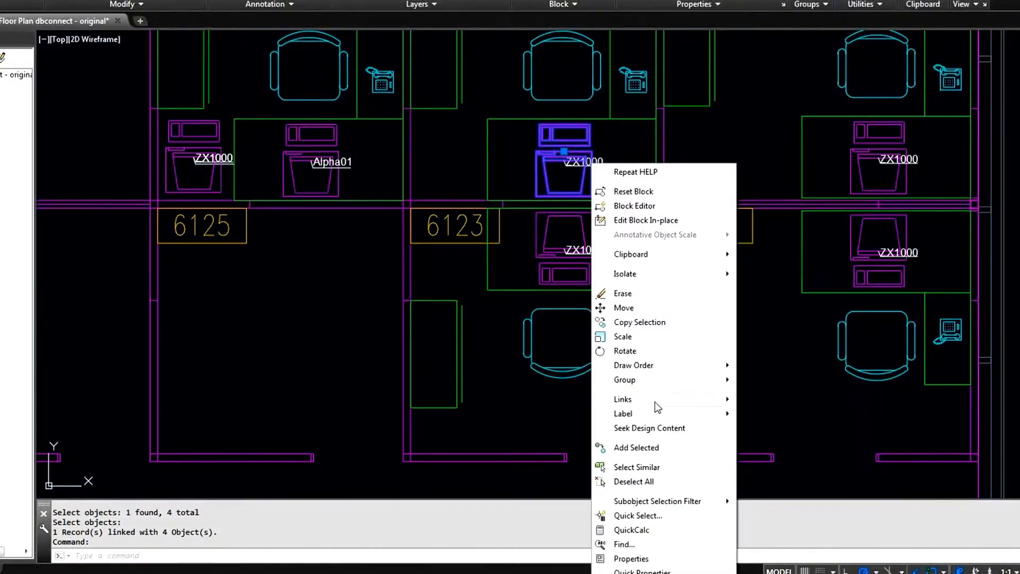
pyautogui.moveTo(658, 402)
pyautogui.click(785, 402)
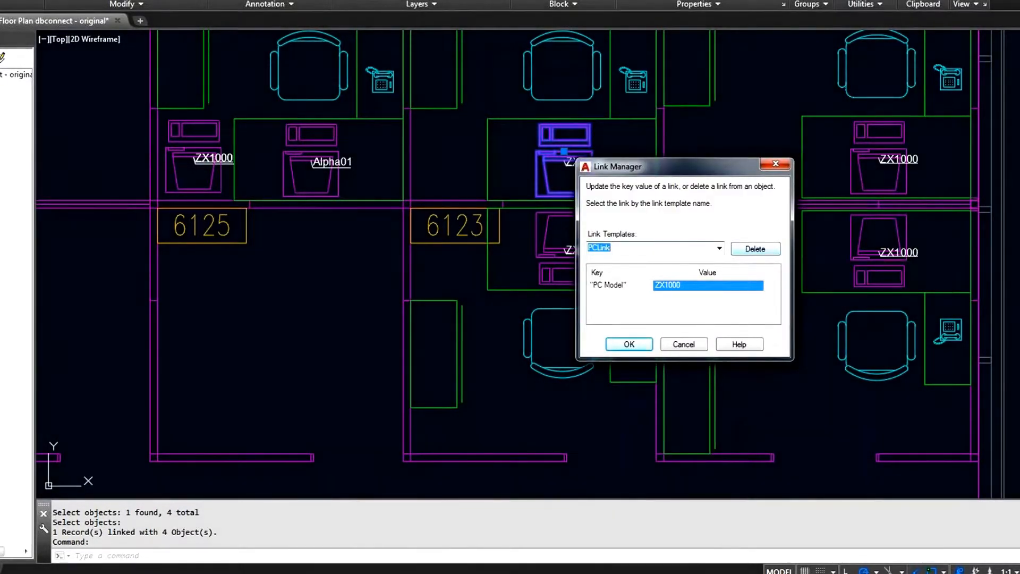
pyautogui.click(718, 285)
pyautogui.click(759, 286)
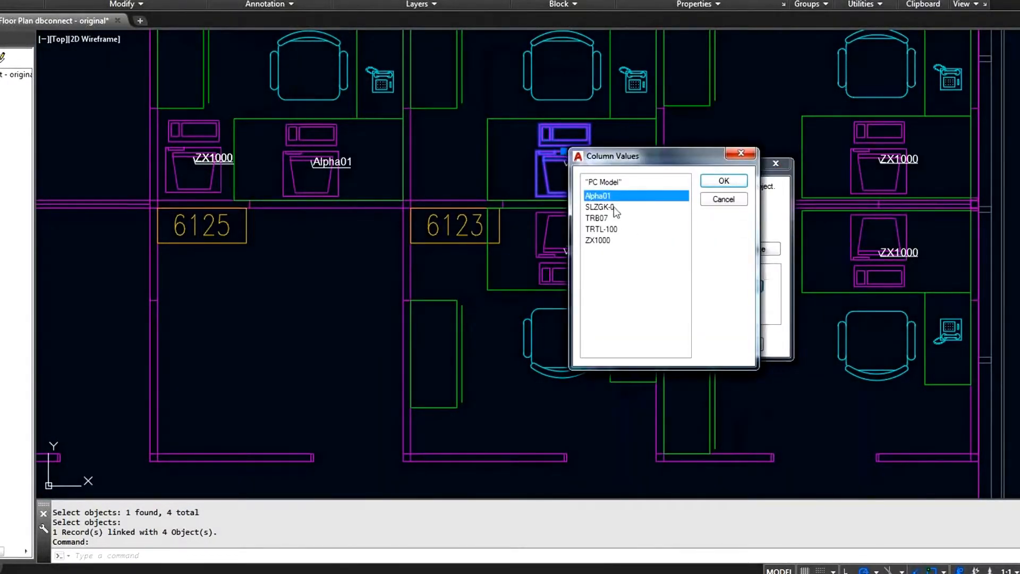
pyautogui.click(599, 206)
pyautogui.click(724, 181)
pyautogui.click(629, 344)
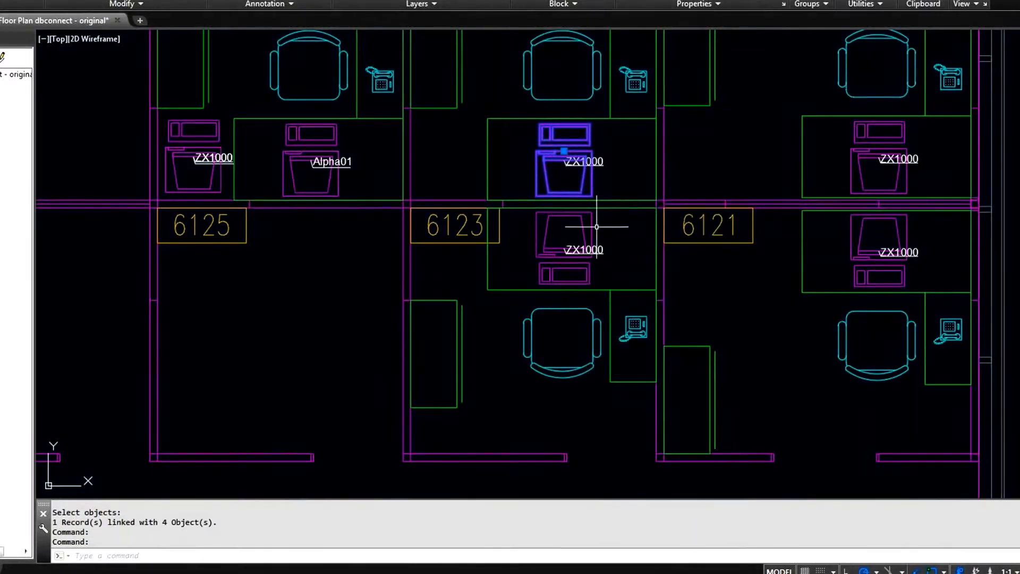
# - Reload the label of the selected computer above room 6123
pyautogui.rightClick(601, 163)
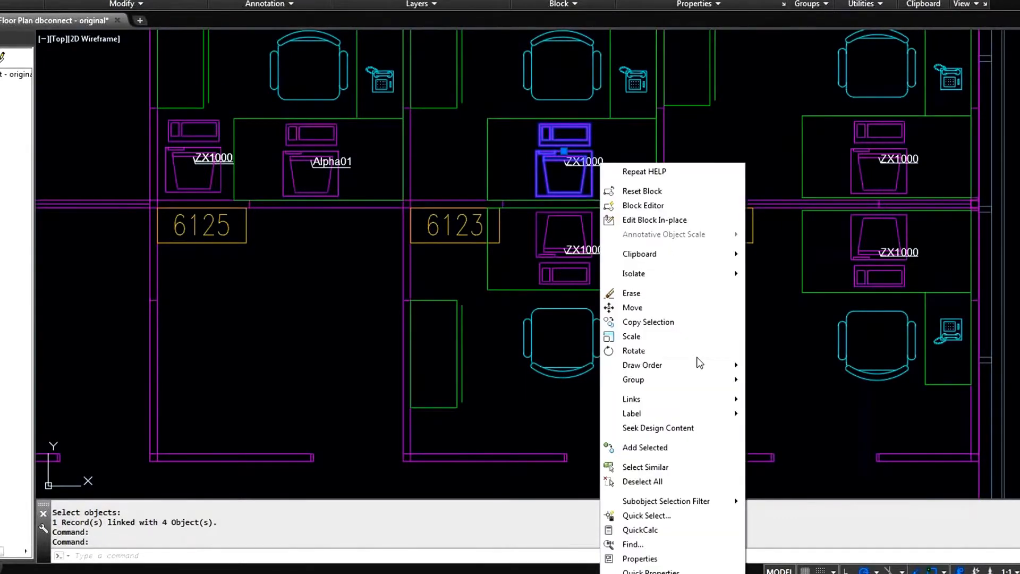
pyautogui.moveTo(694, 399)
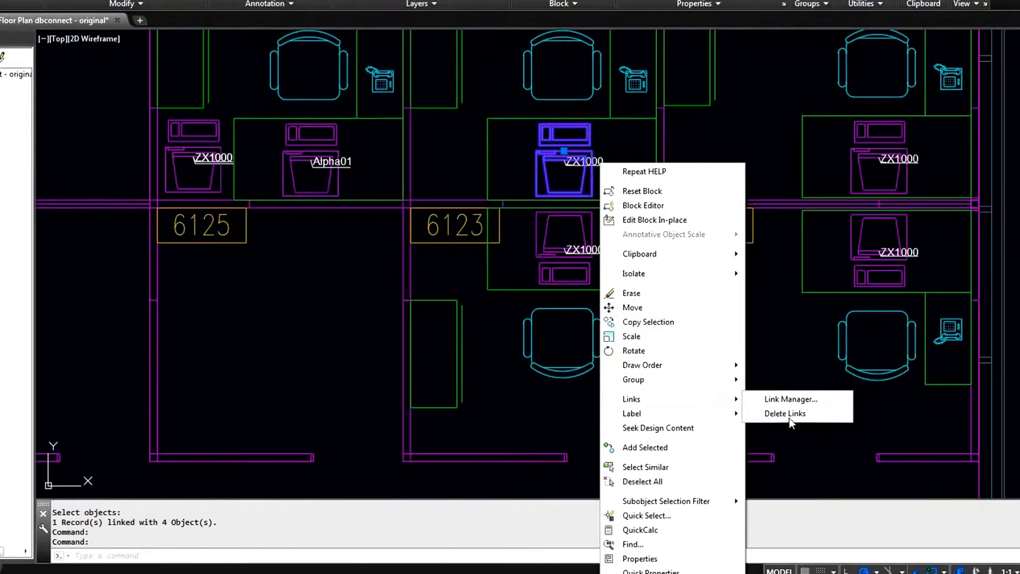
pyautogui.moveTo(721, 416)
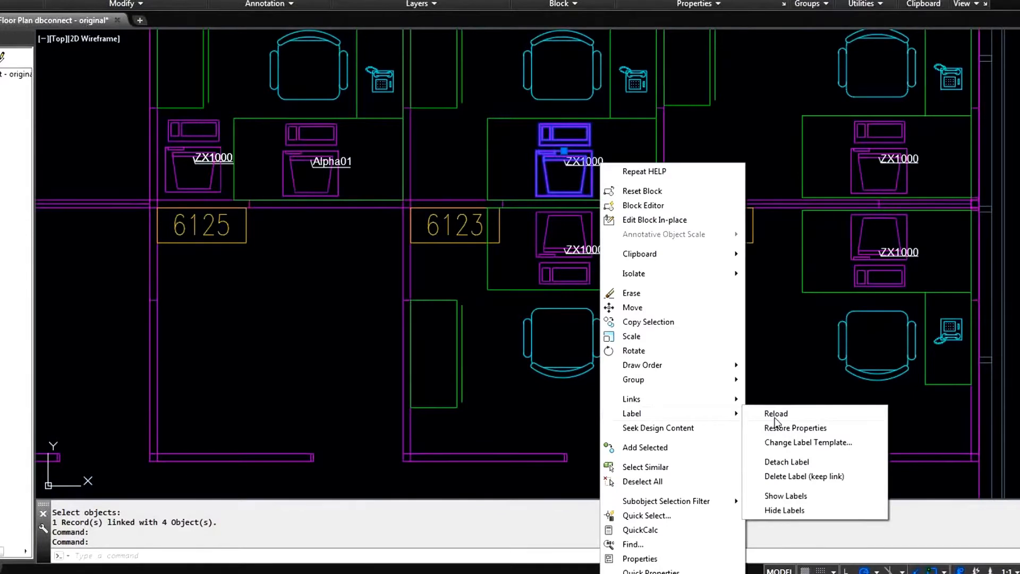
pyautogui.click(775, 418)
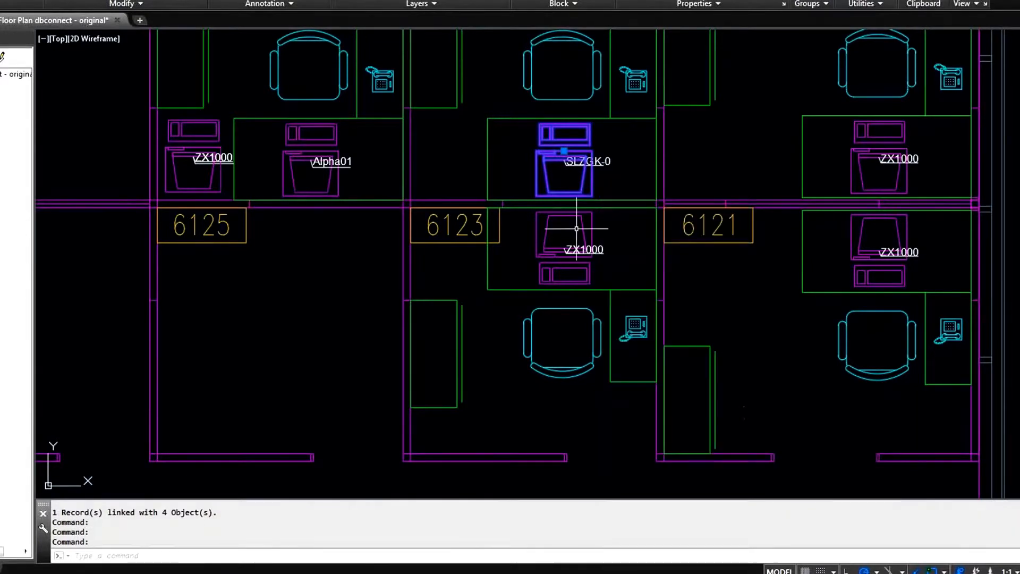
pyautogui.click(594, 256)
pyautogui.click(584, 238)
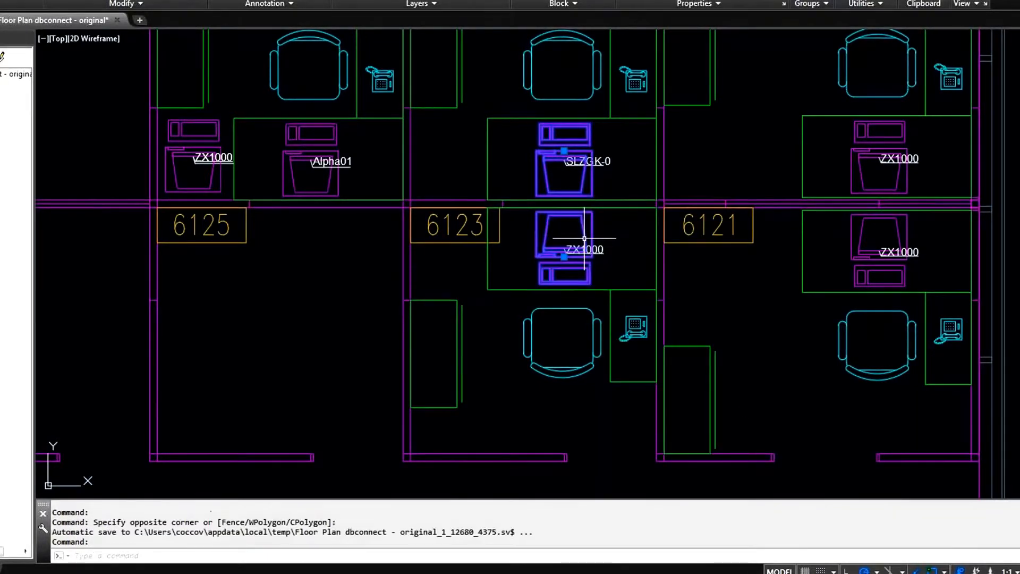
pyautogui.rightClick(585, 239)
pyautogui.moveTo(640, 415)
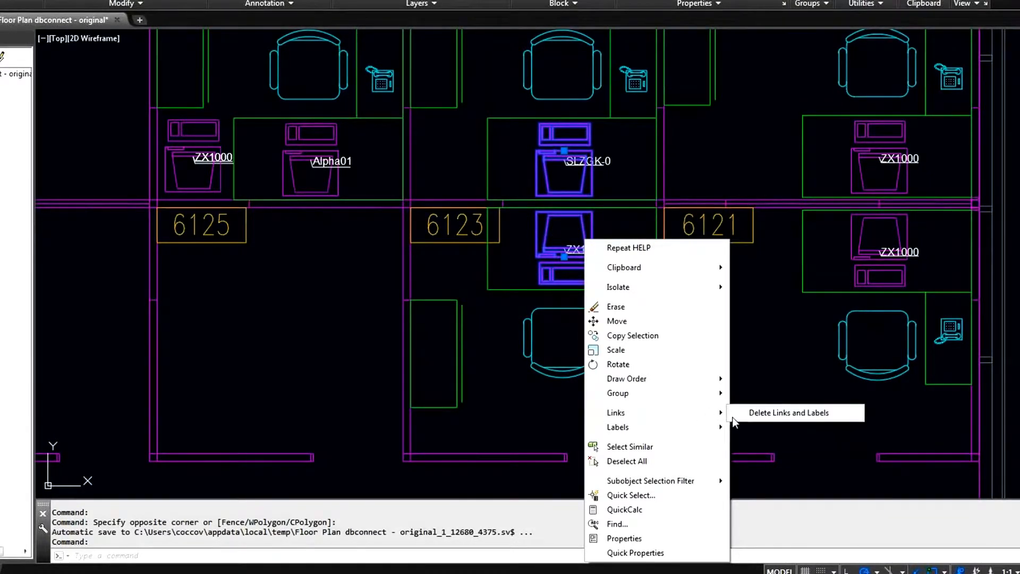
pyautogui.moveTo(713, 428)
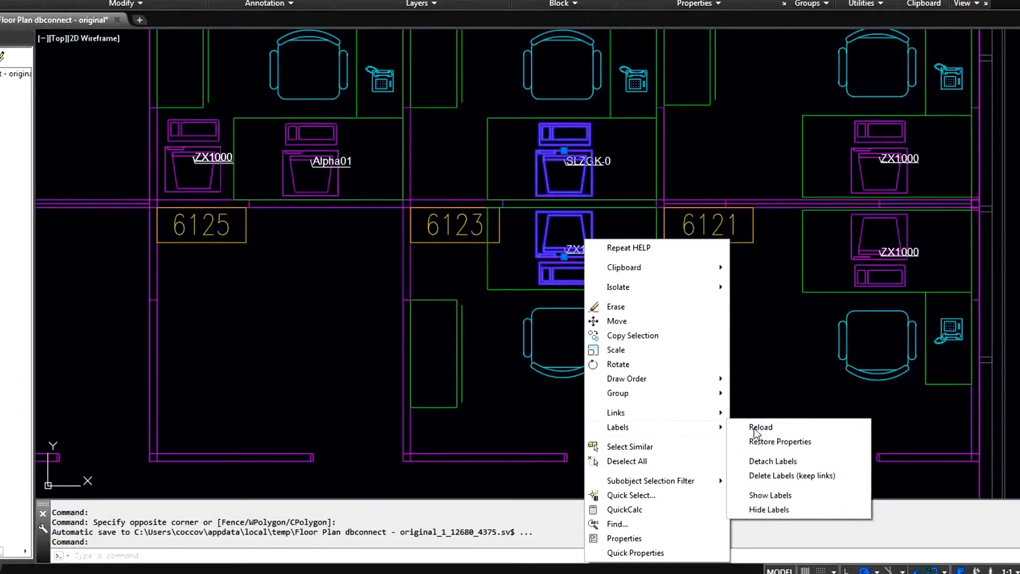
pyautogui.moveTo(680, 415)
pyautogui.click(534, 298)
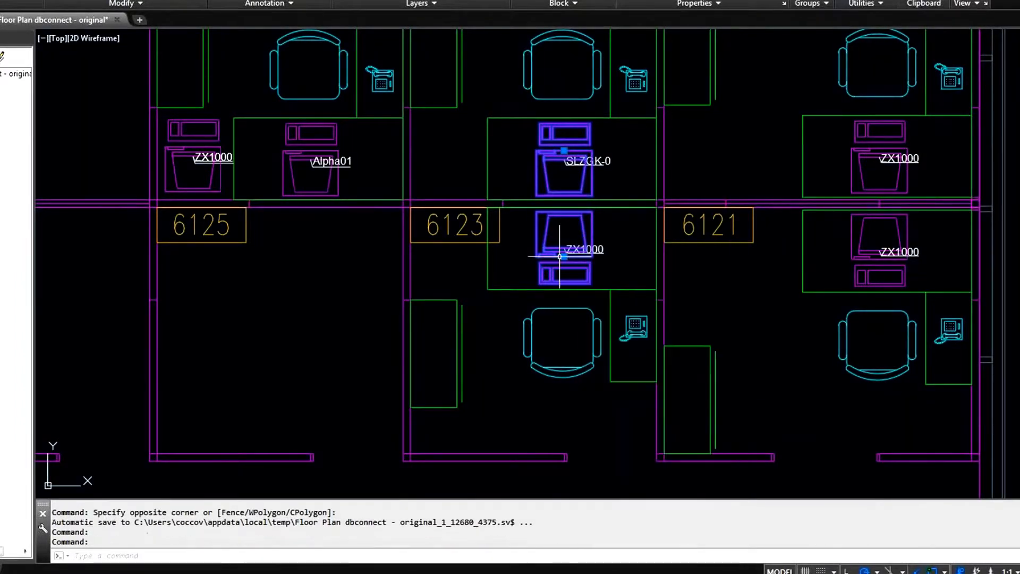
pyautogui.press('Escape')
# - Select only the computer inside room 6123 and set its PCLink PC Model key value to TRB07 in the Link Manager
pyautogui.click(560, 257)
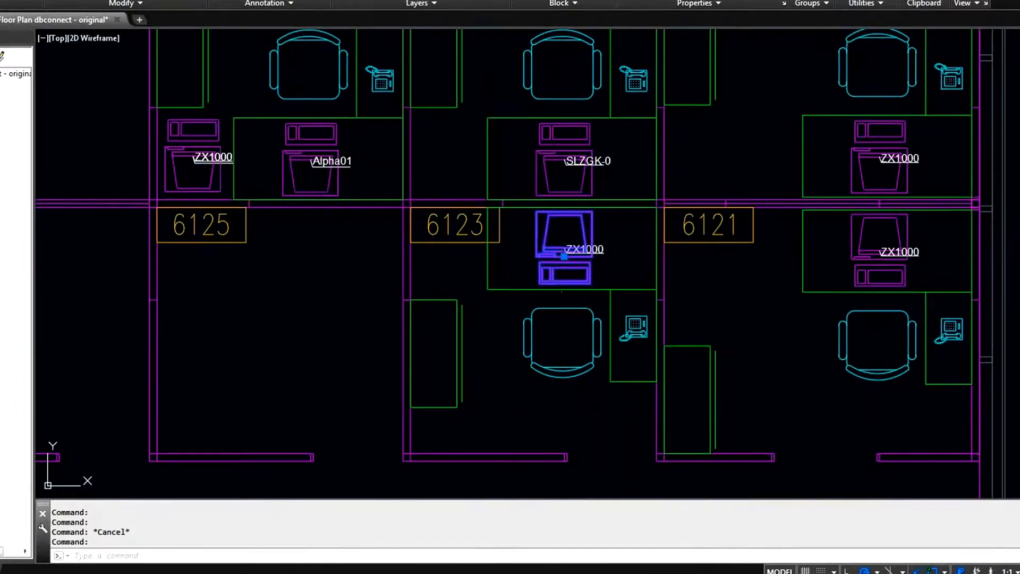
pyautogui.rightClick(561, 257)
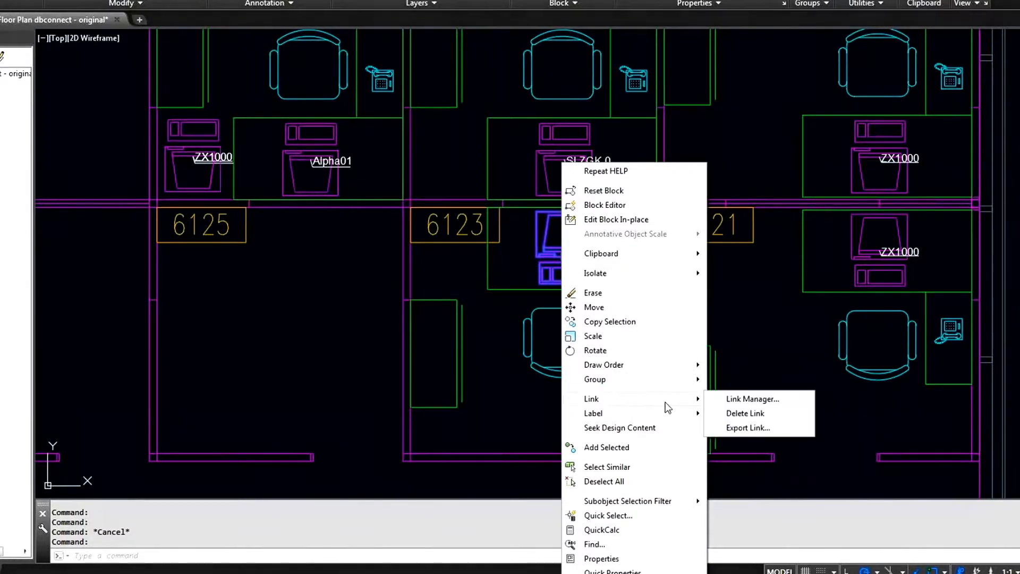
pyautogui.click(740, 400)
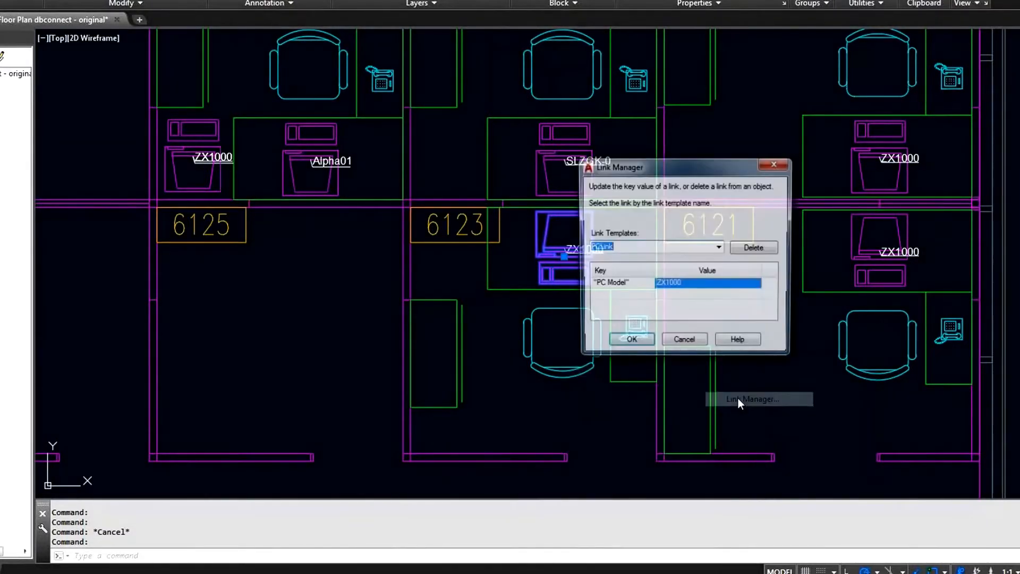
pyautogui.click(766, 287)
pyautogui.click(765, 285)
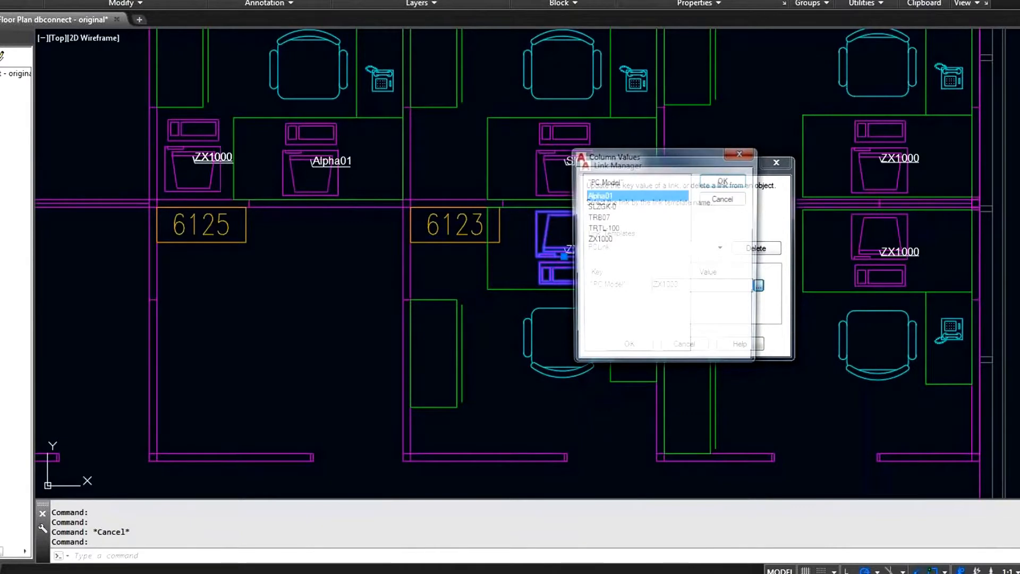
pyautogui.click(662, 215)
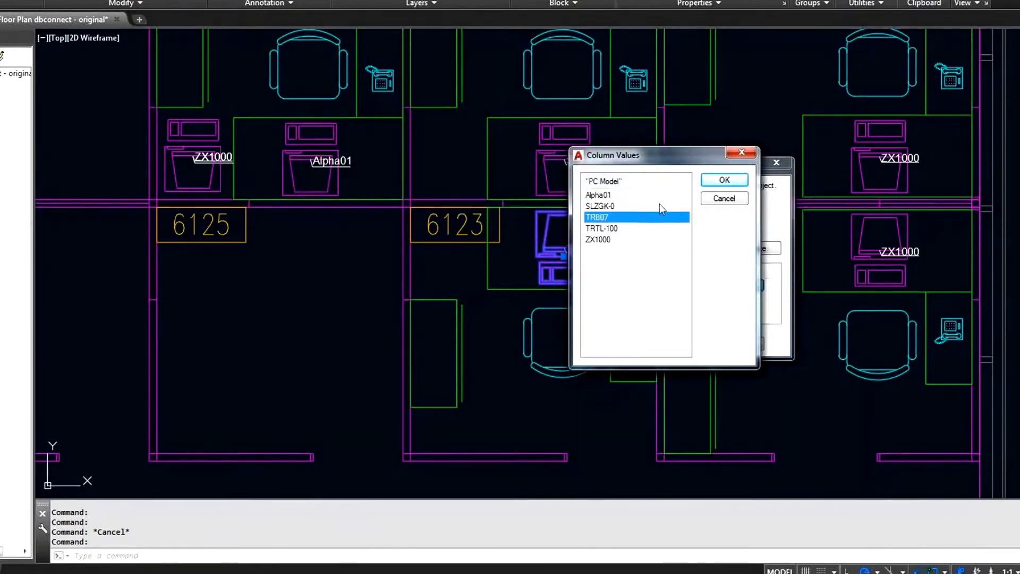
pyautogui.click(725, 180)
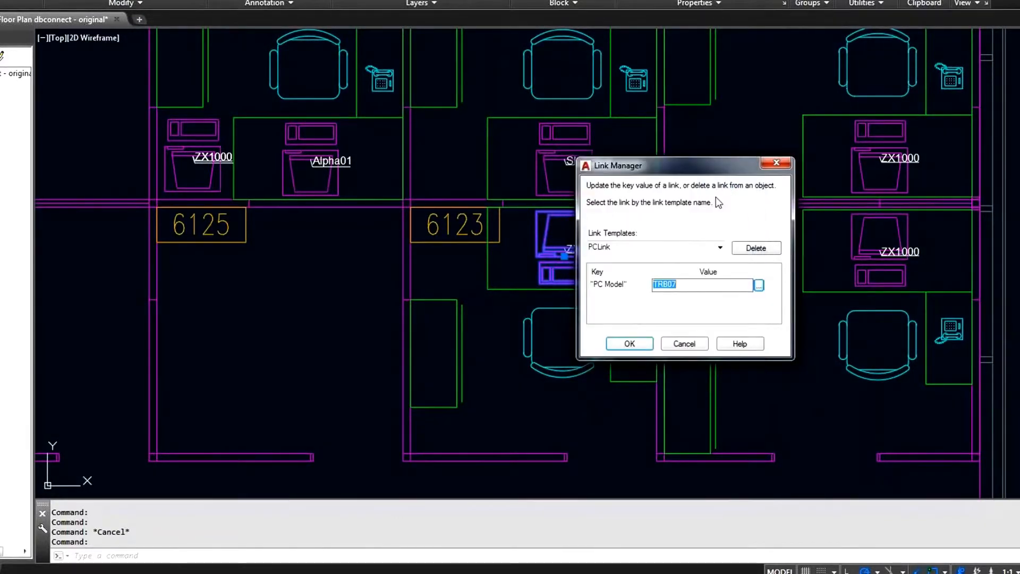
pyautogui.click(630, 344)
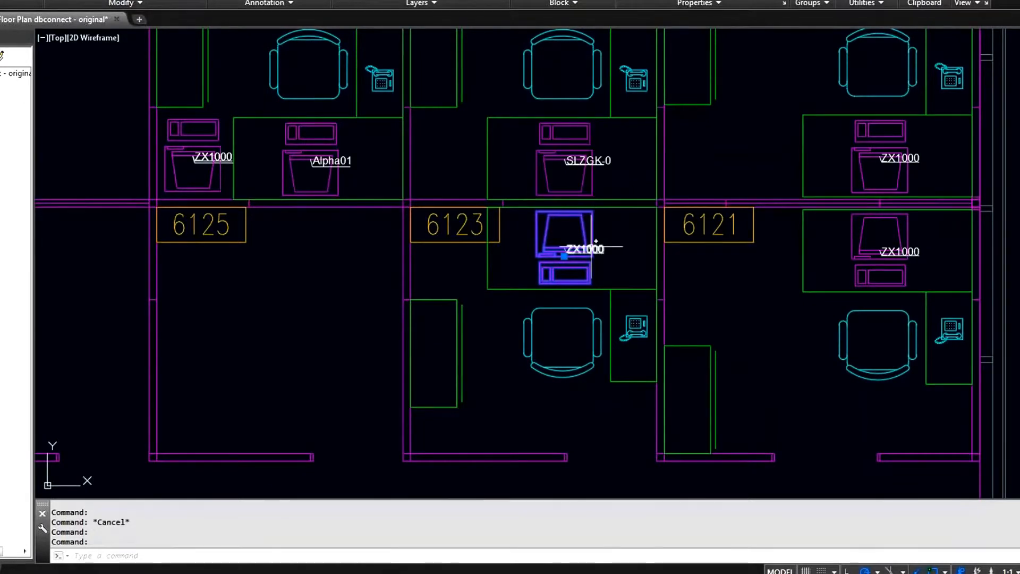
# - Reload the label of the selected computer inside room 6123
pyautogui.rightClick(591, 247)
pyautogui.moveTo(643, 394)
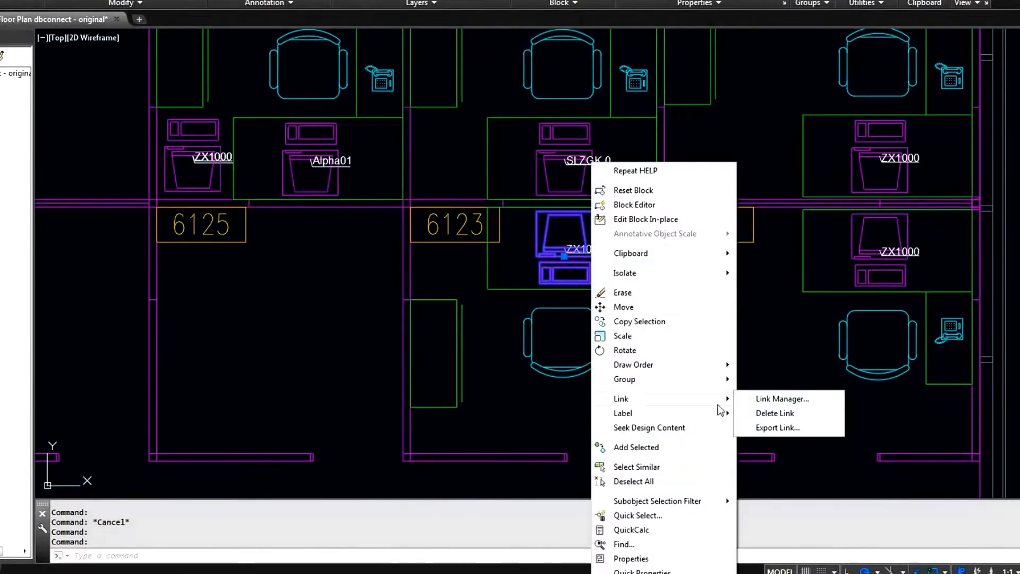
pyautogui.moveTo(713, 415)
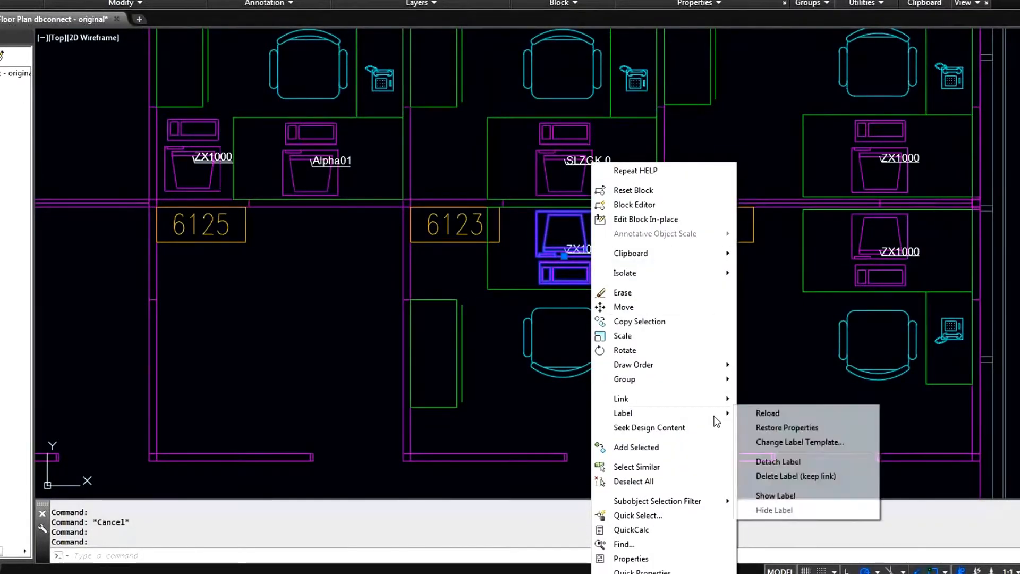
pyautogui.click(798, 427)
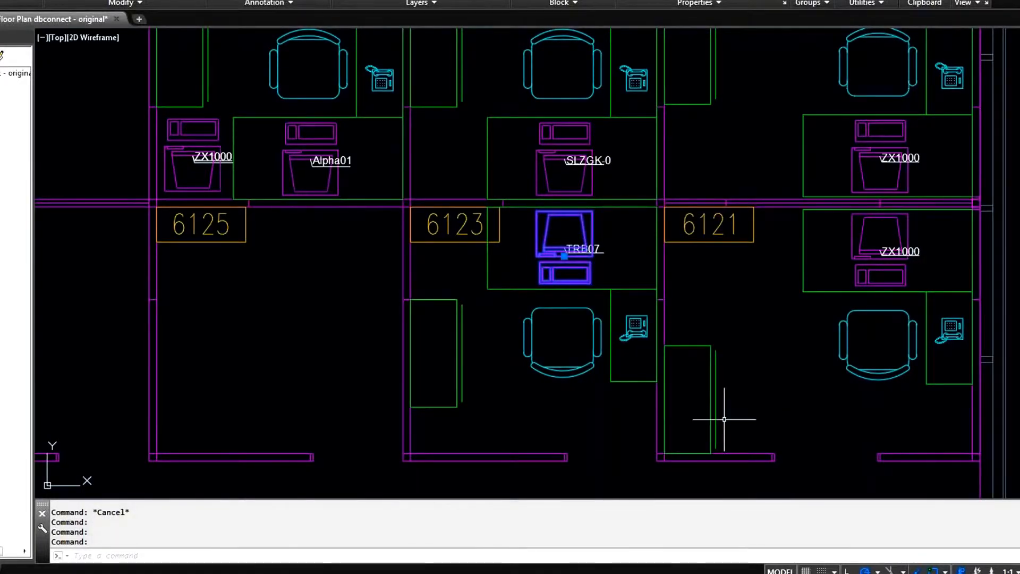
# - Clear the current selection and view the drawing objects linked to the Alpha01 record in the tblPC data view
pyautogui.press('Escape')
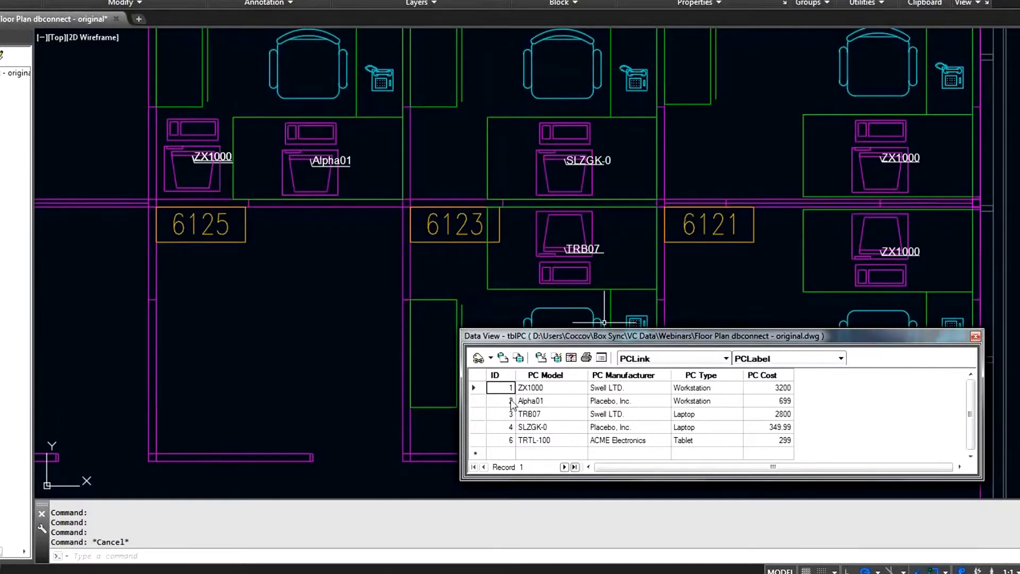
pyautogui.scroll(-6, 739, 195)
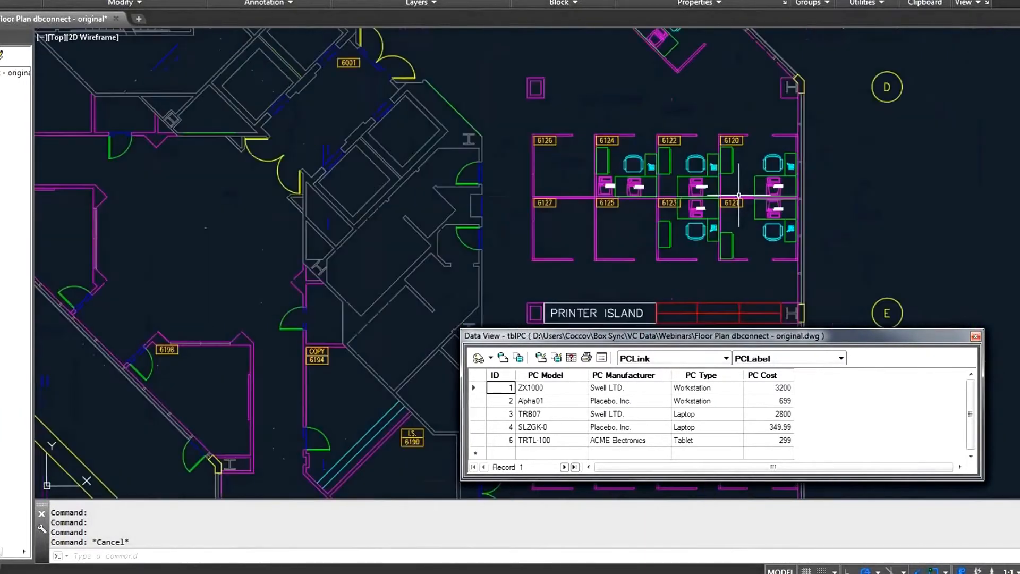
pyautogui.click(475, 401)
pyautogui.rightClick(475, 401)
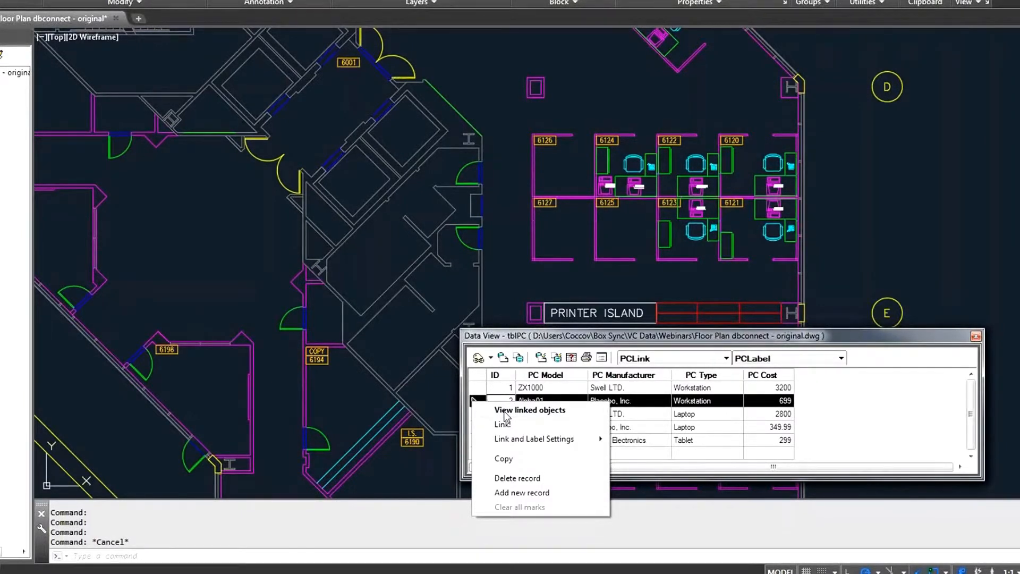
pyautogui.click(505, 411)
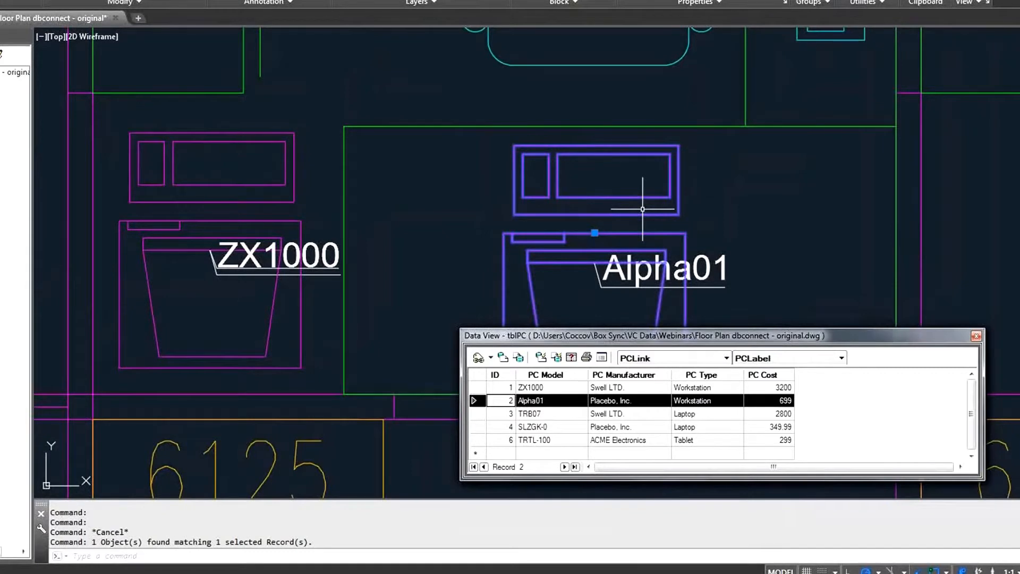
# - Switch automatic panning and zooming off and back on in the data view and query options, and accept the settings
pyautogui.click(602, 362)
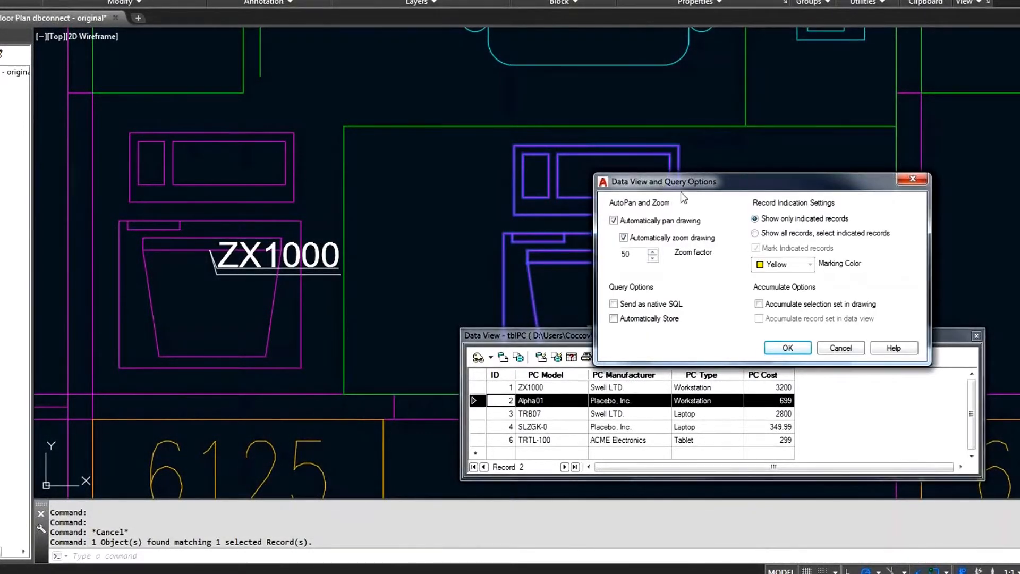
pyautogui.click(907, 182)
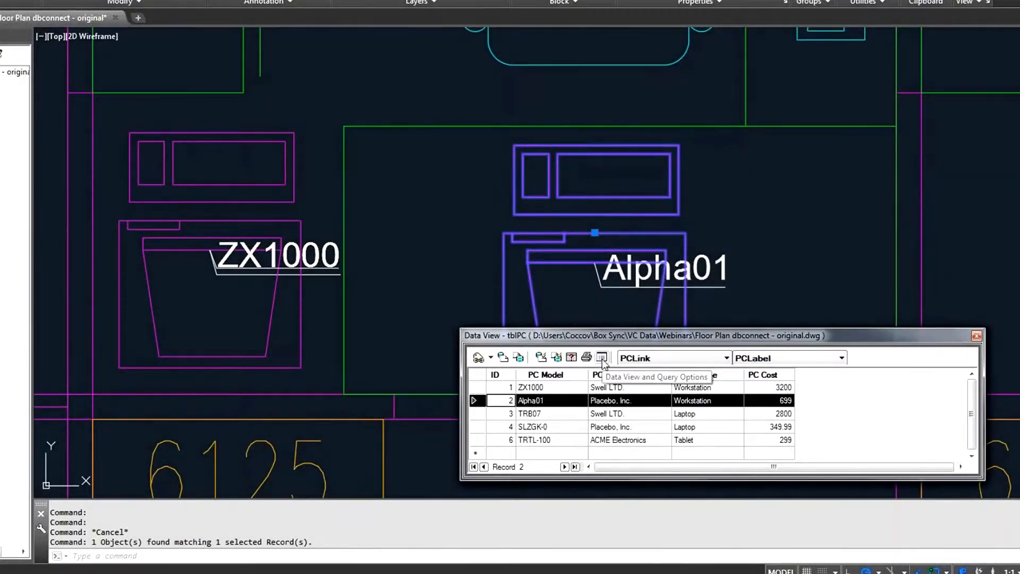
pyautogui.click(602, 359)
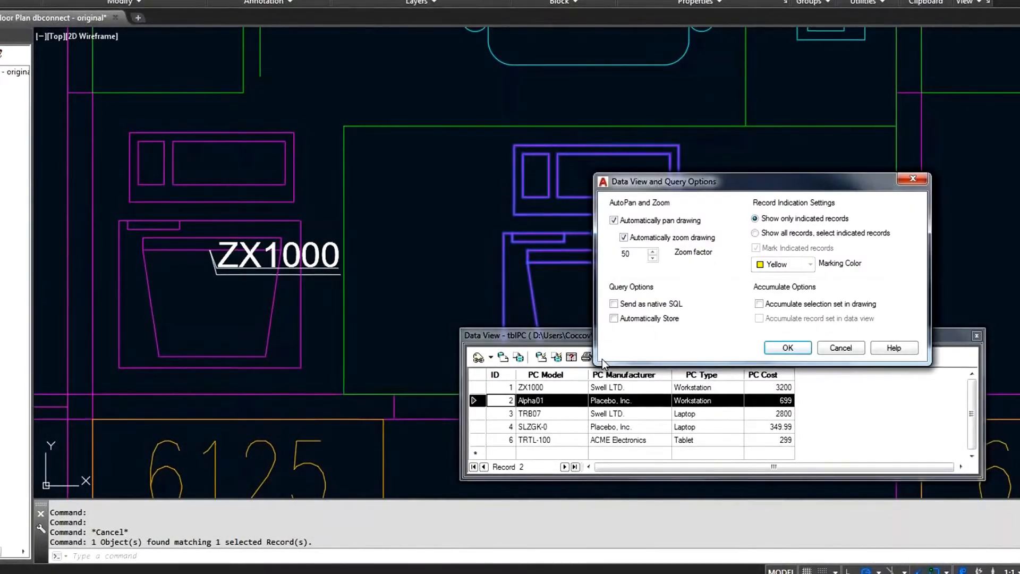
pyautogui.click(620, 222)
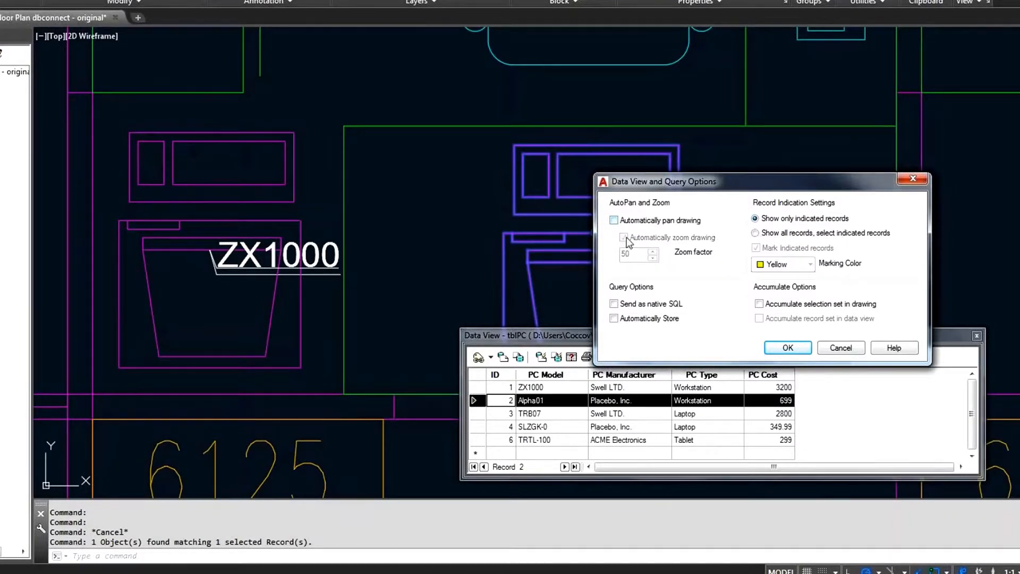
pyautogui.click(616, 221)
pyautogui.click(615, 221)
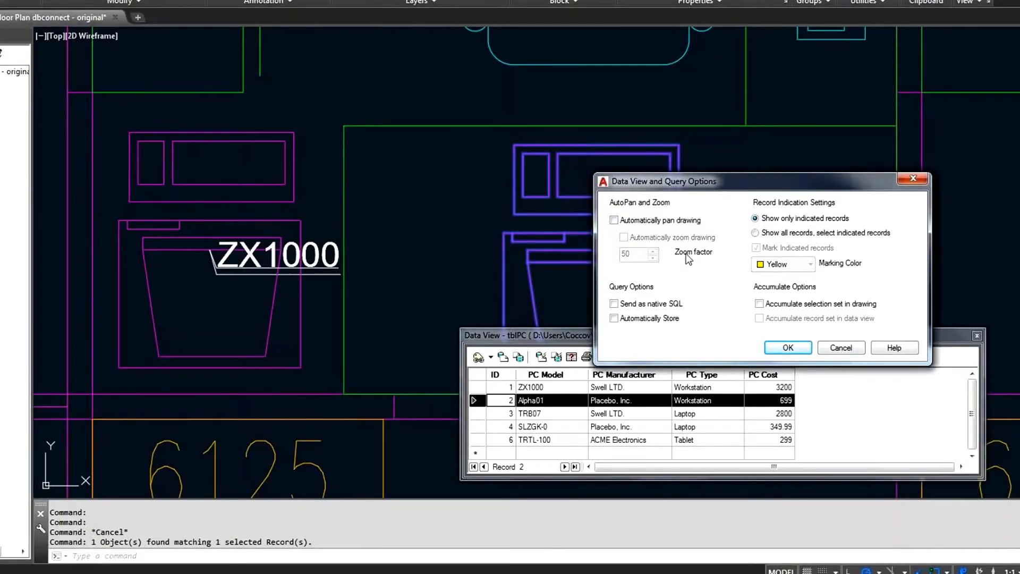
pyautogui.click(614, 221)
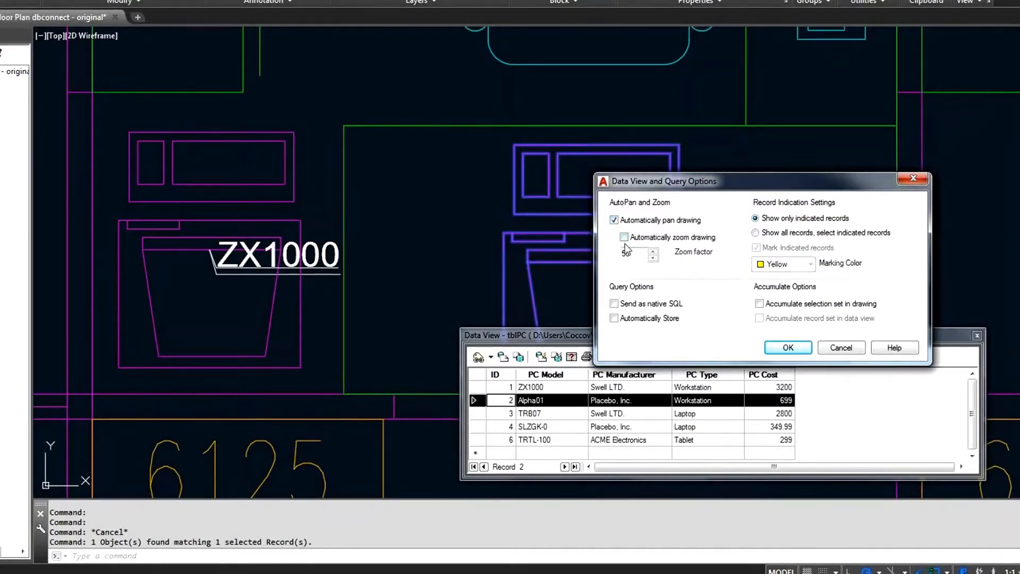
pyautogui.click(624, 237)
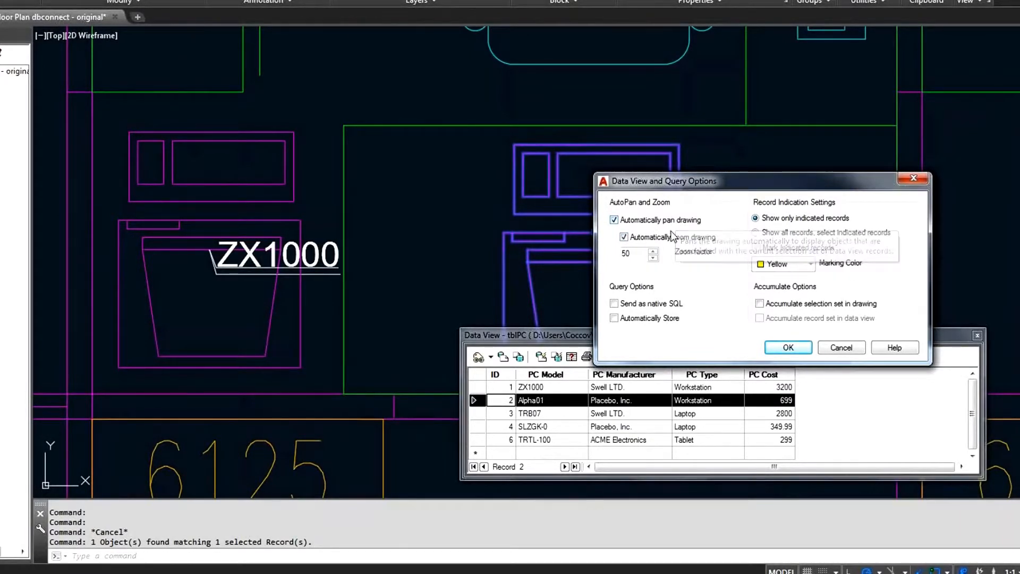
pyautogui.click(787, 348)
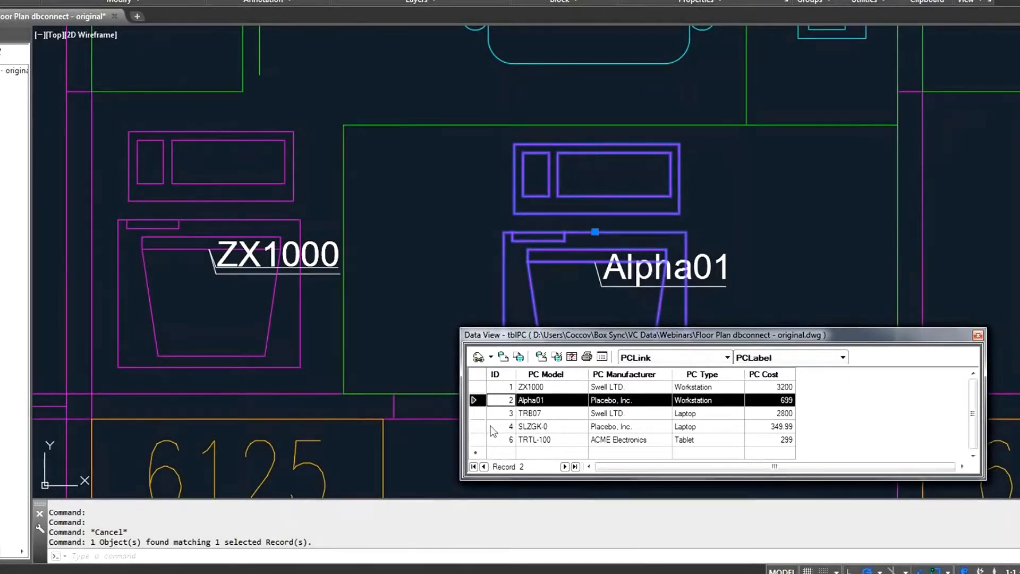
# - View the drawing objects linked to the ZX1000 record, and clear the resulting selection
pyautogui.click(493, 386)
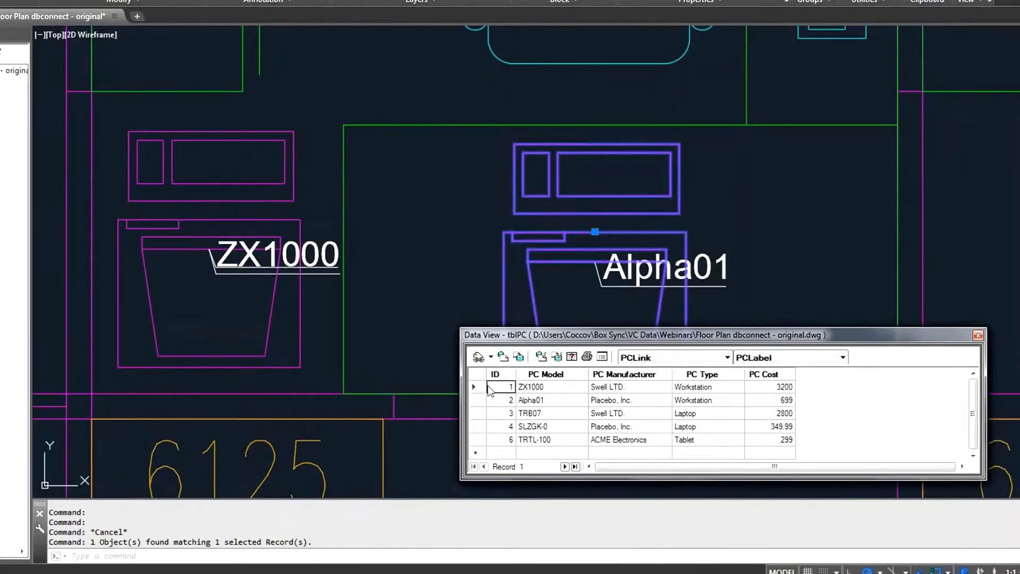
pyautogui.click(475, 387)
pyautogui.rightClick(480, 391)
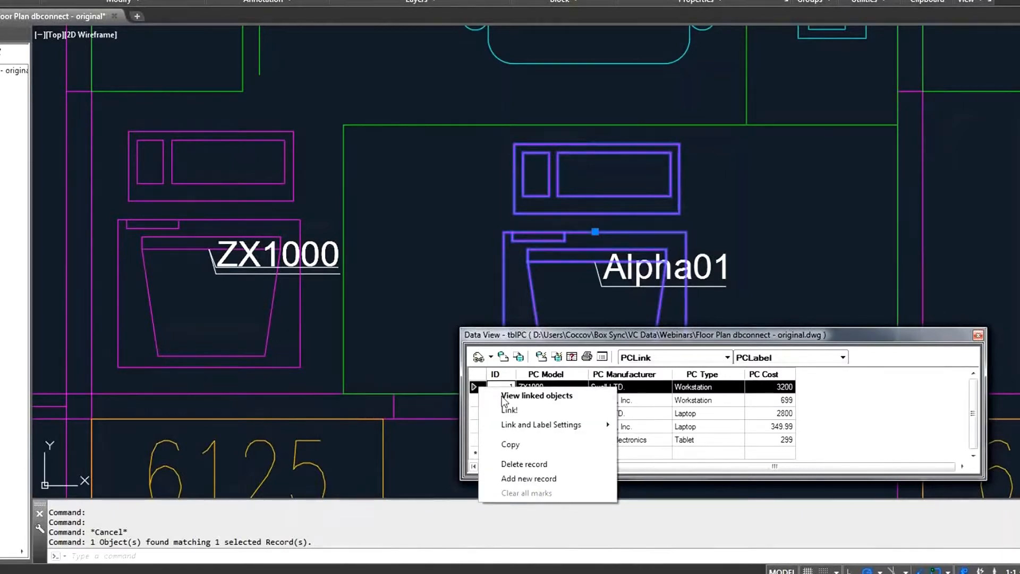
pyautogui.click(503, 397)
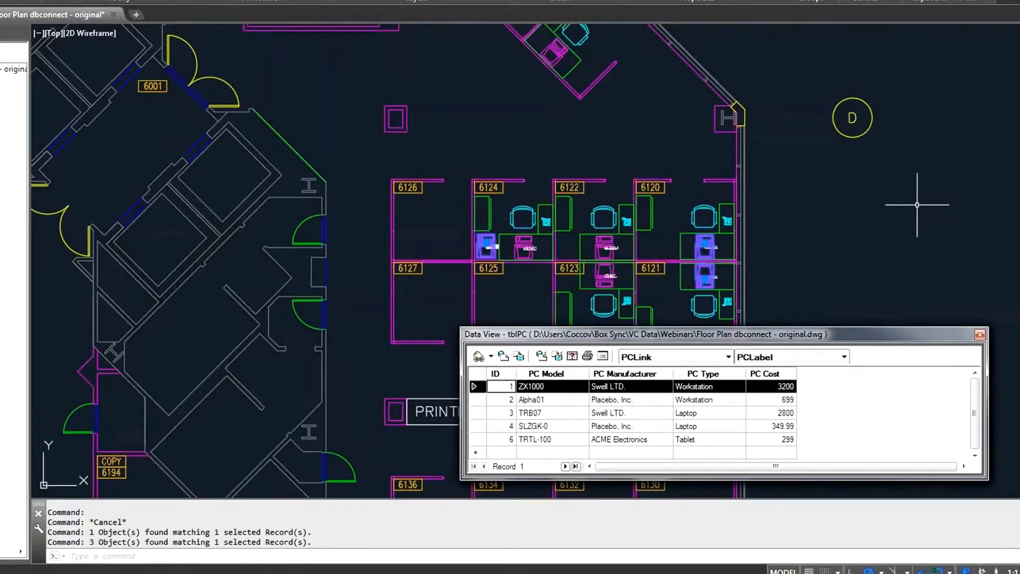
pyautogui.press('Escape')
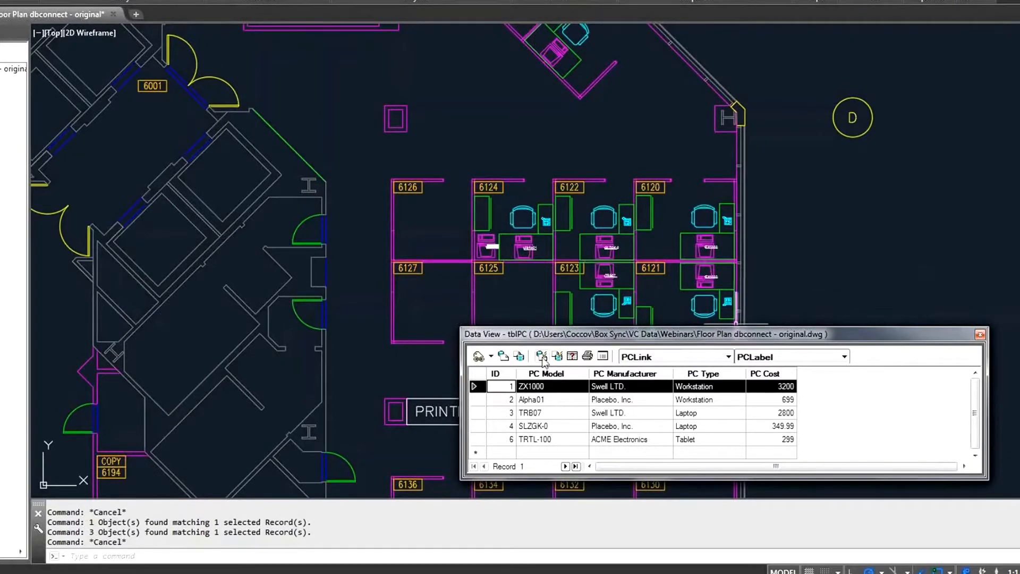
pyautogui.click(572, 356)
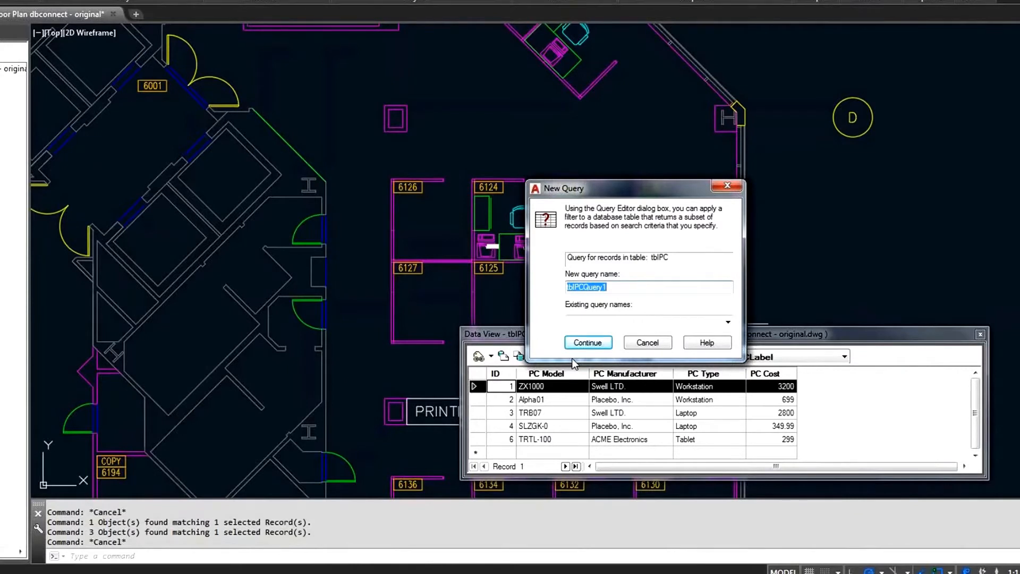
pyautogui.moveTo(638, 188); pyautogui.dragTo(685, 64)
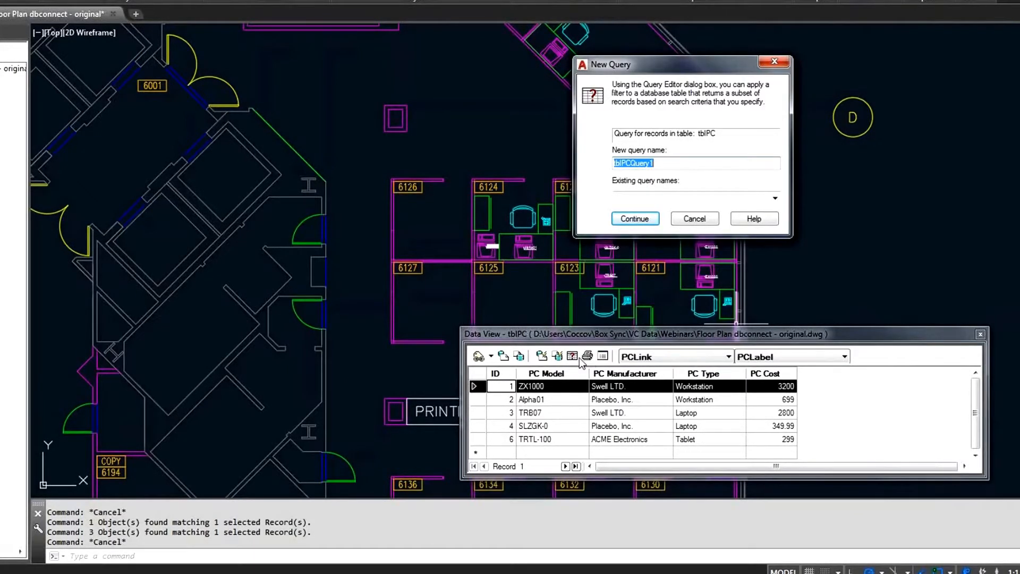
pyautogui.click(709, 220)
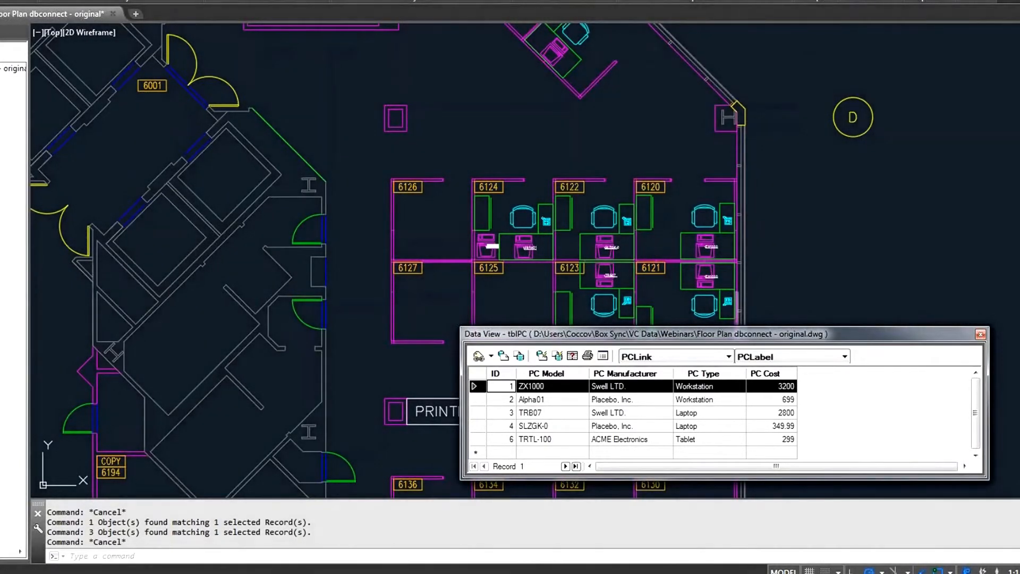
# - Create a new query named tblPCQuery1 for the tblPC table and continue to the Query Editor
pyautogui.rightClick(1, 127)
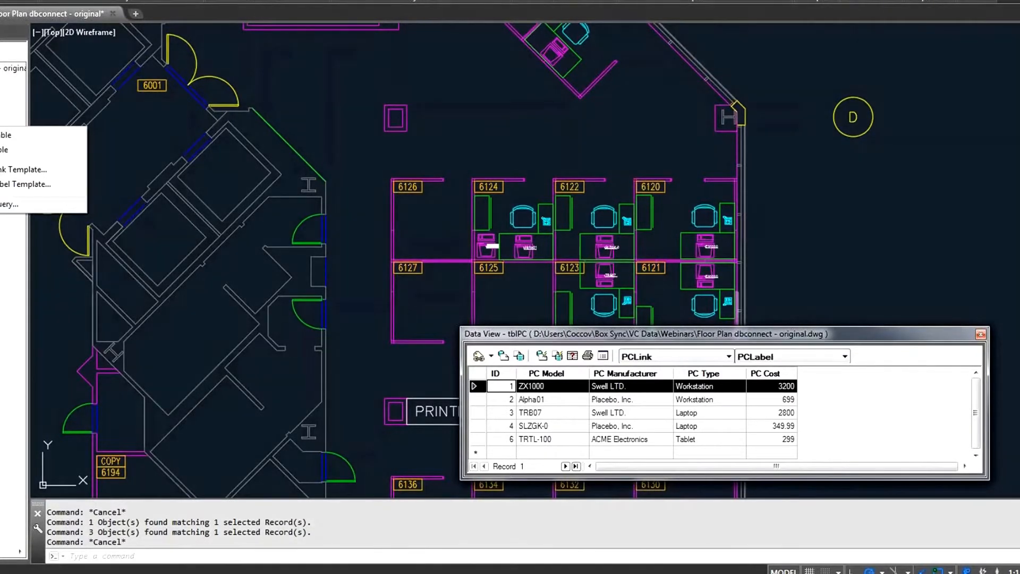
pyautogui.click(8, 204)
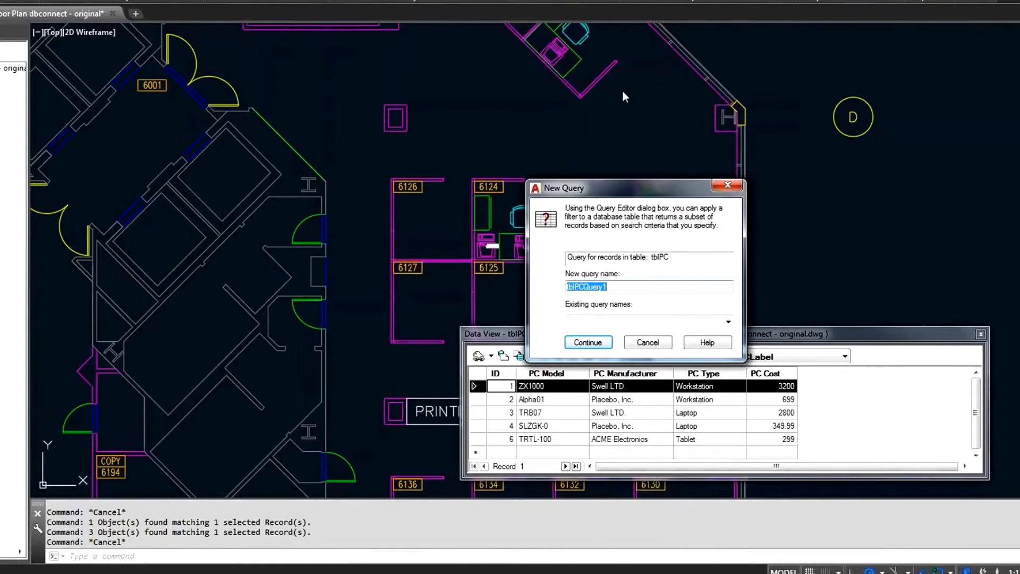
pyautogui.moveTo(588, 181); pyautogui.dragTo(505, 120)
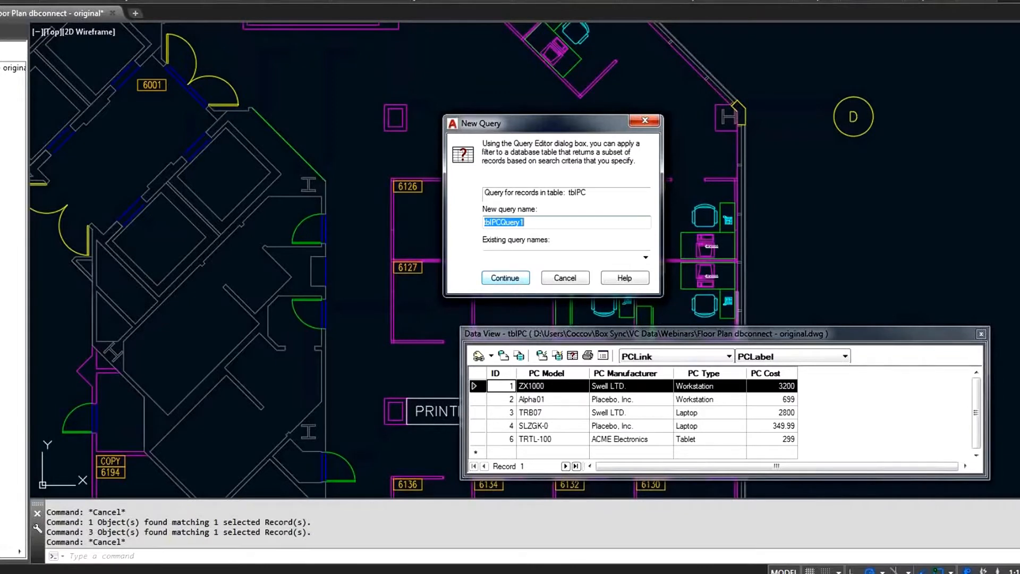
pyautogui.click(520, 278)
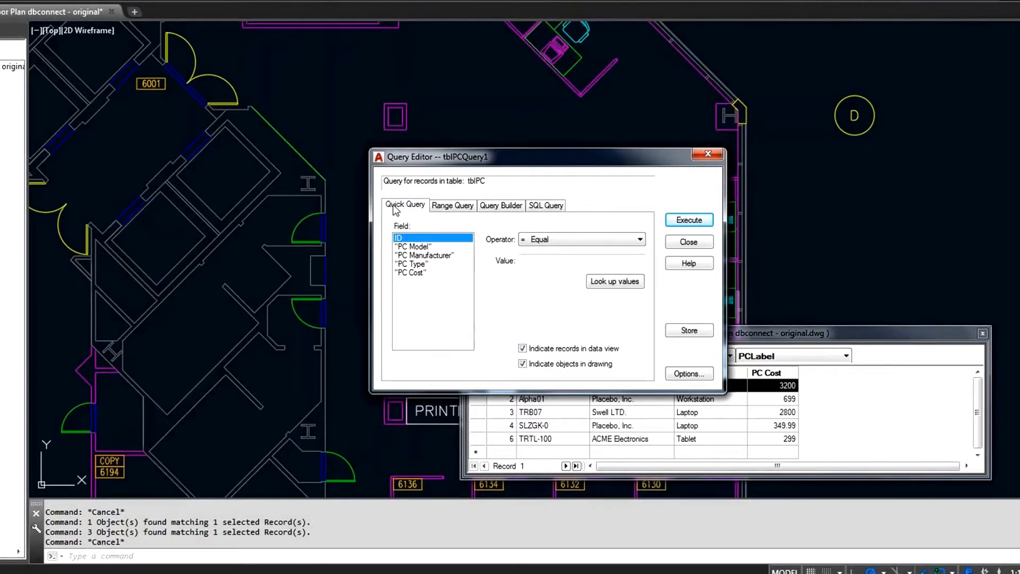
# - Define a quick query for PC Type equal to Workstation, picking the value from the column's existing values
pyautogui.press('Down')
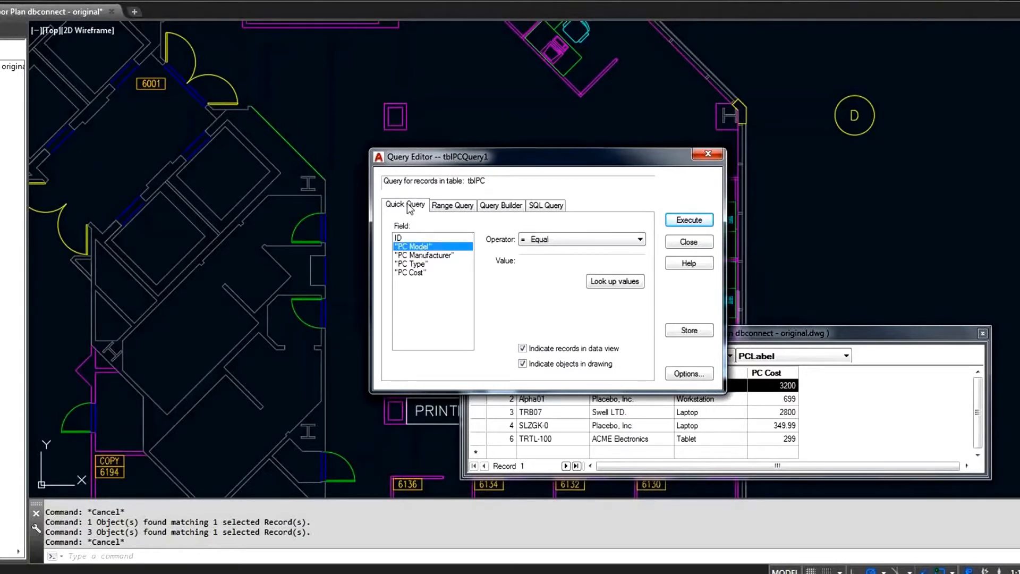
pyautogui.click(418, 264)
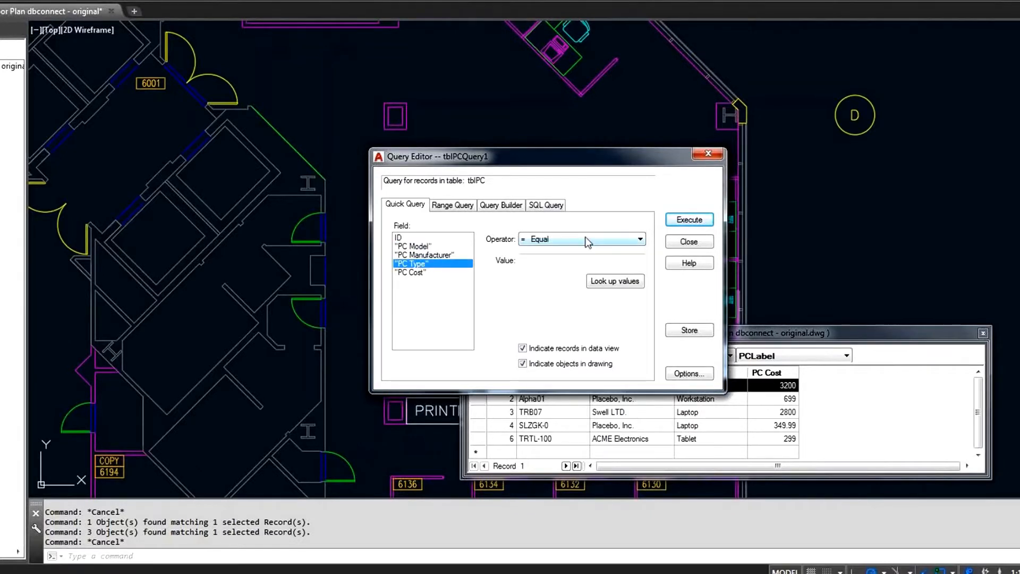
pyautogui.click(636, 243)
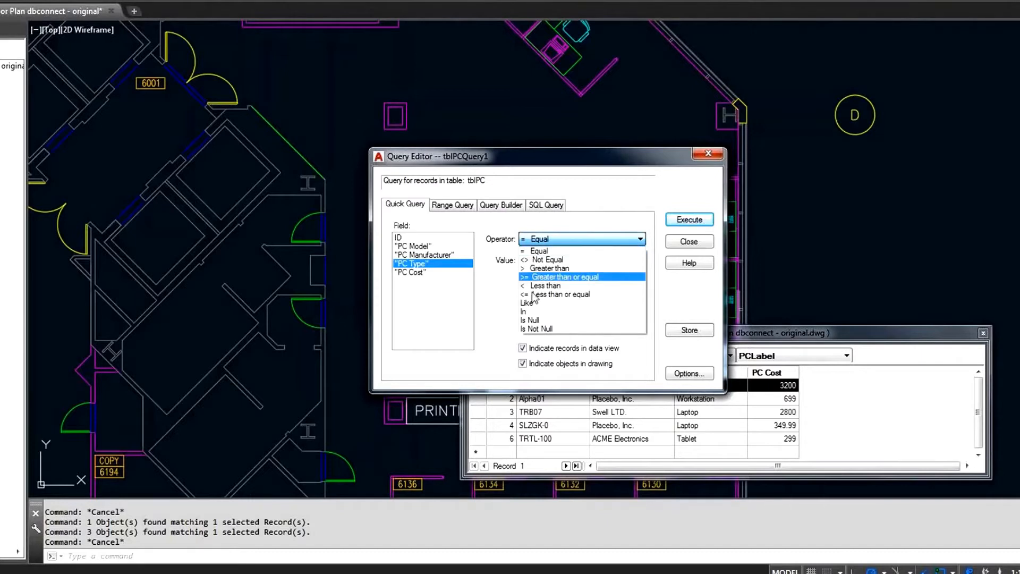
pyautogui.click(593, 239)
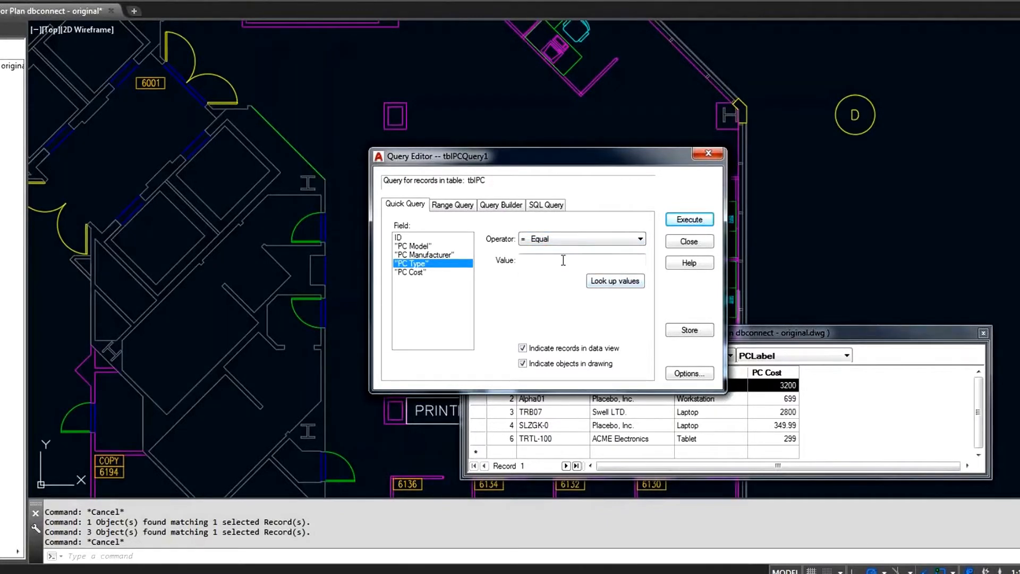
pyautogui.click(599, 280)
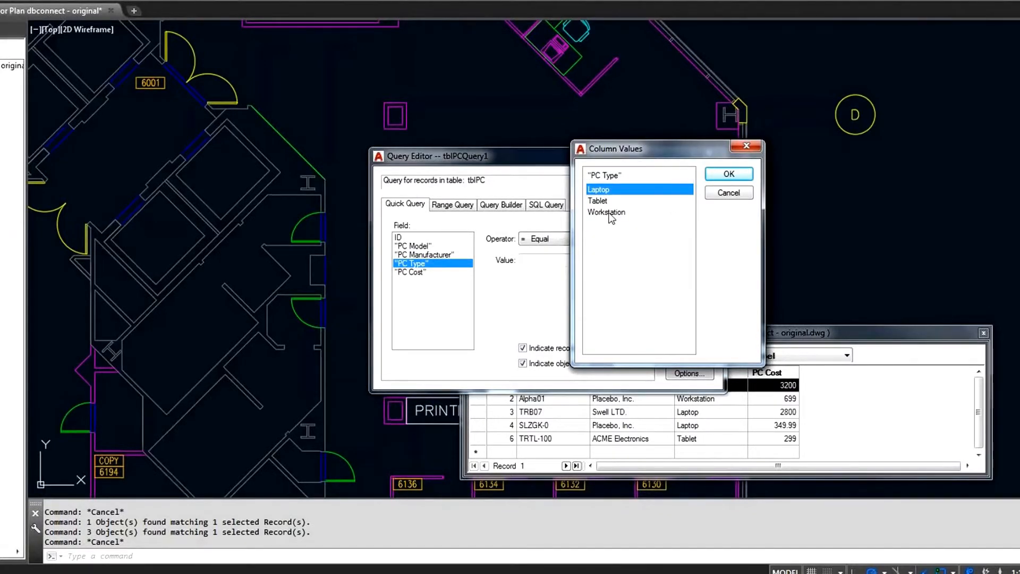
pyautogui.click(609, 212)
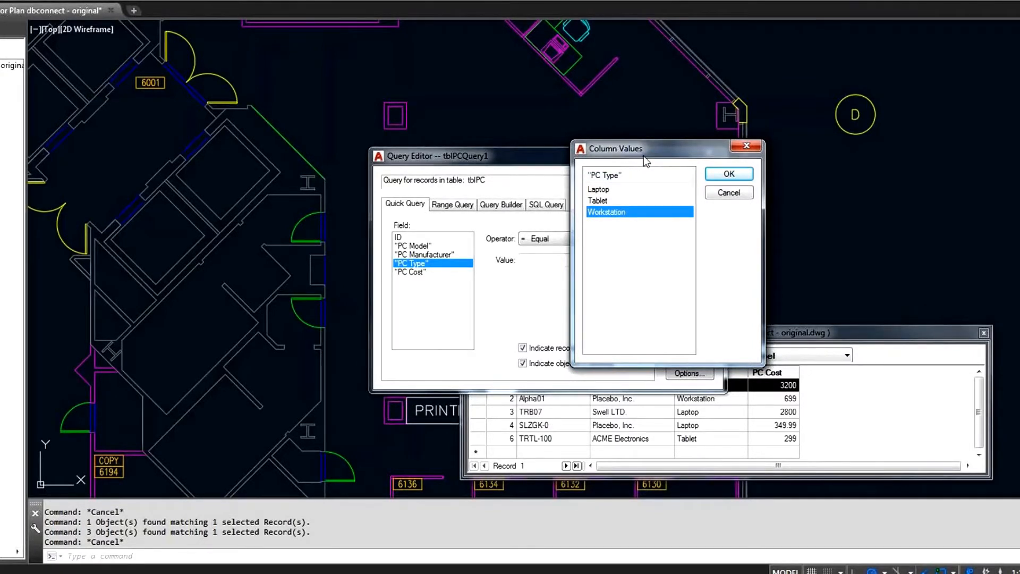
pyautogui.click(742, 178)
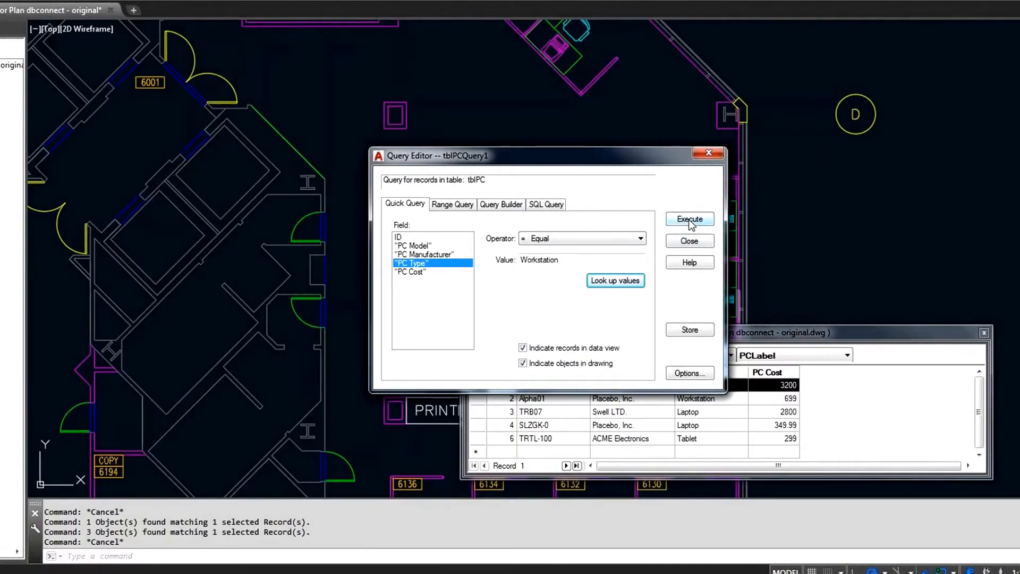
# - Examine how the Workstation query is expressed as a range query, in the query builder and as an SQL query
pyautogui.click(458, 208)
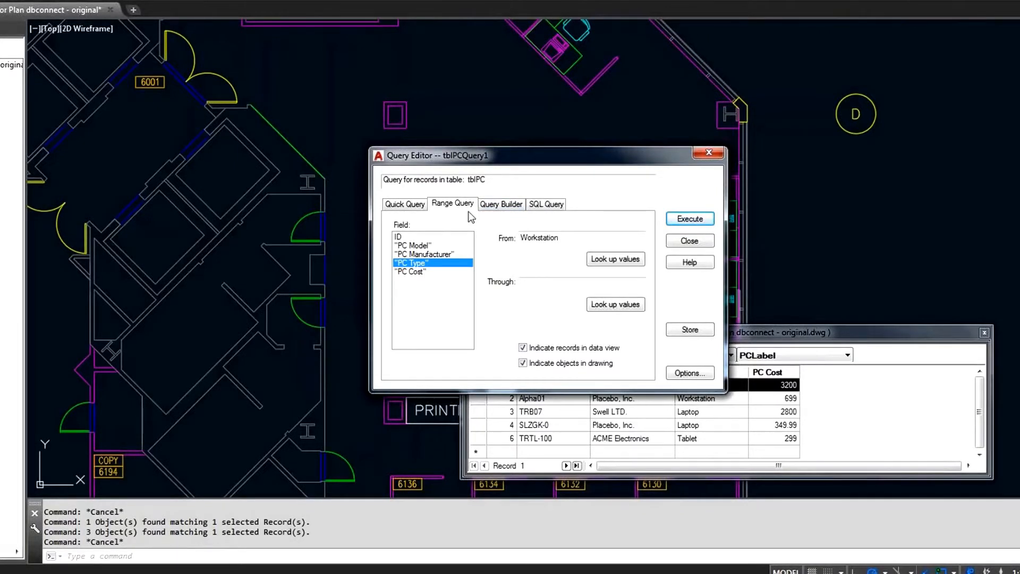
pyautogui.click(500, 205)
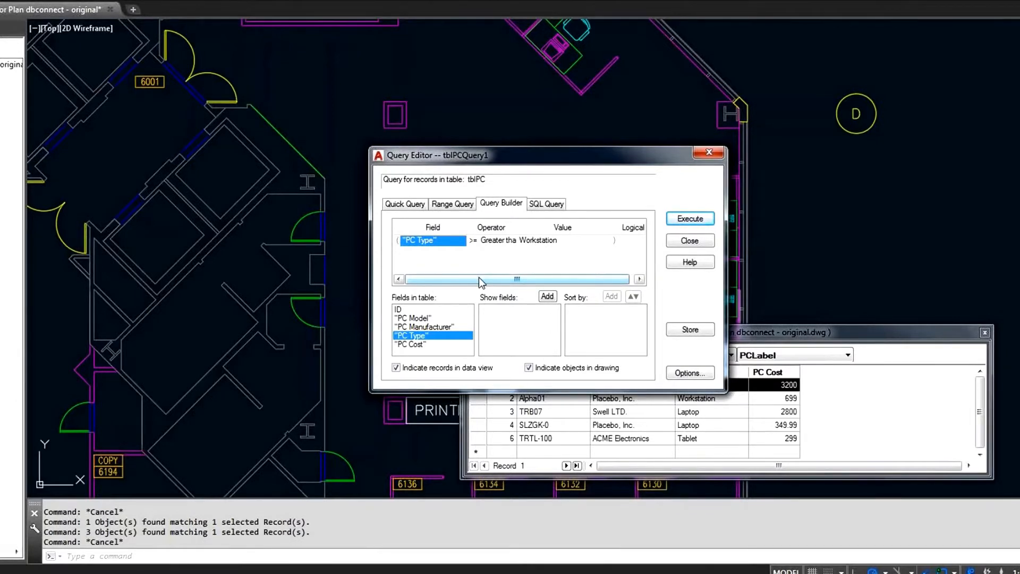
pyautogui.click(548, 206)
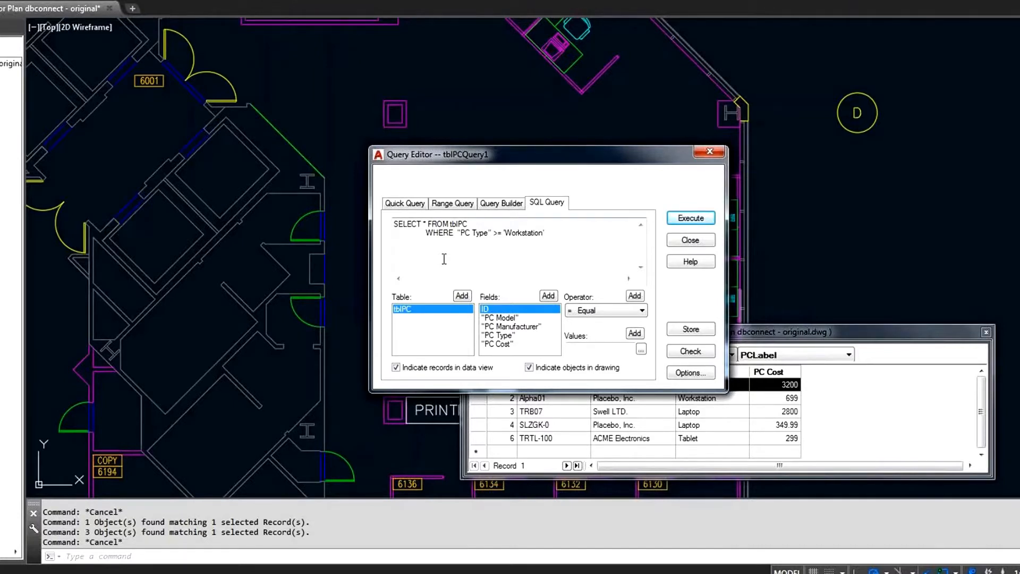
# - Execute the PC Type query from its SQL form and close the resulting data view
pyautogui.click(690, 219)
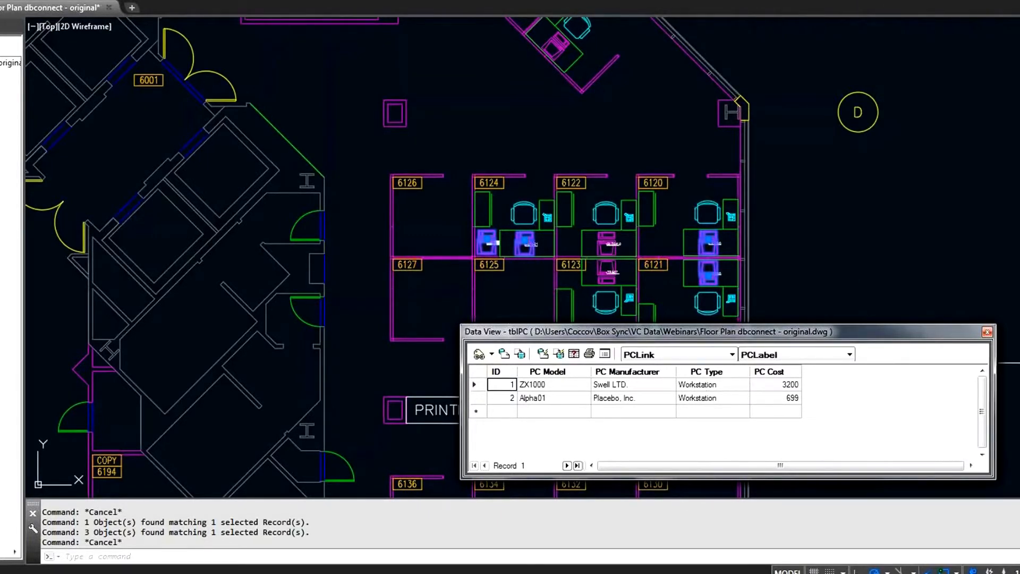
pyautogui.click(986, 331)
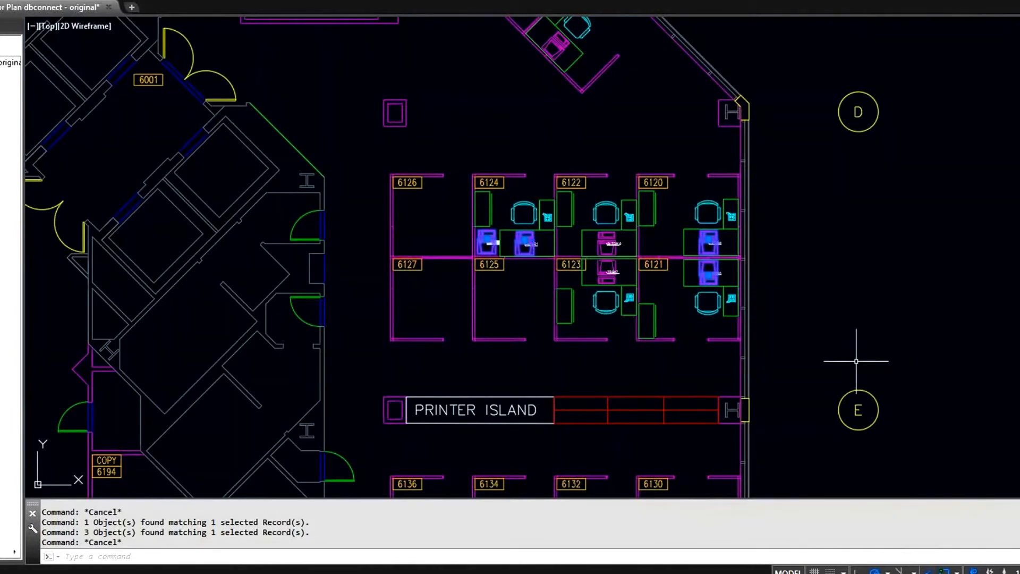
# - Delete the Alpha01 label from the computer above room 6125 while keeping its database link
pyautogui.press('Escape')
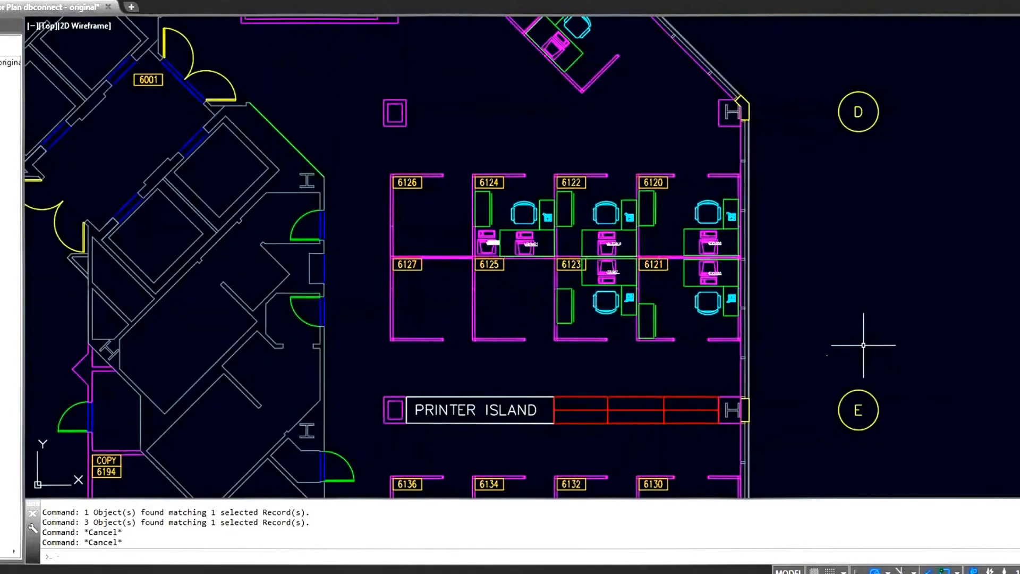
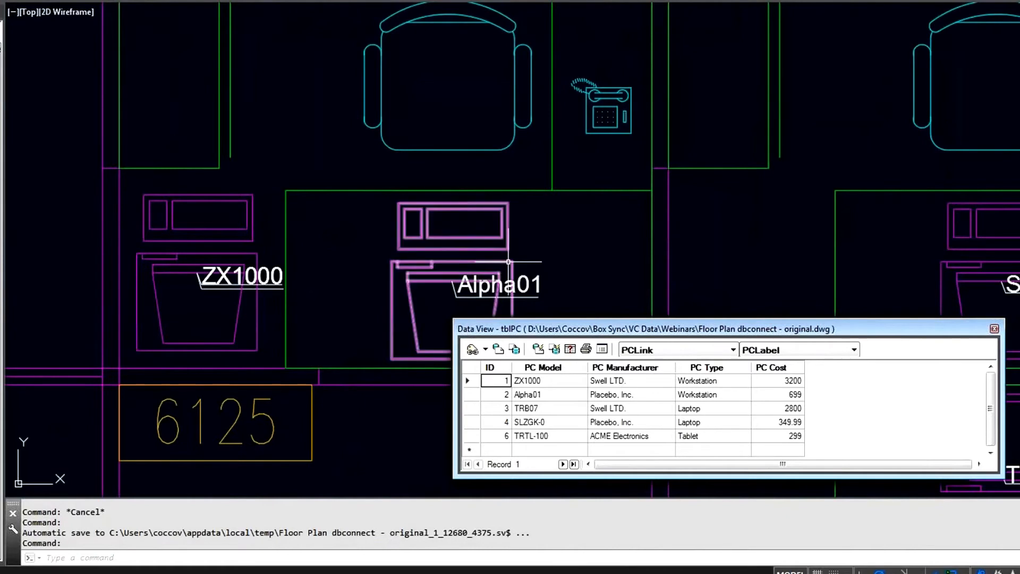
pyautogui.rightClick(509, 264)
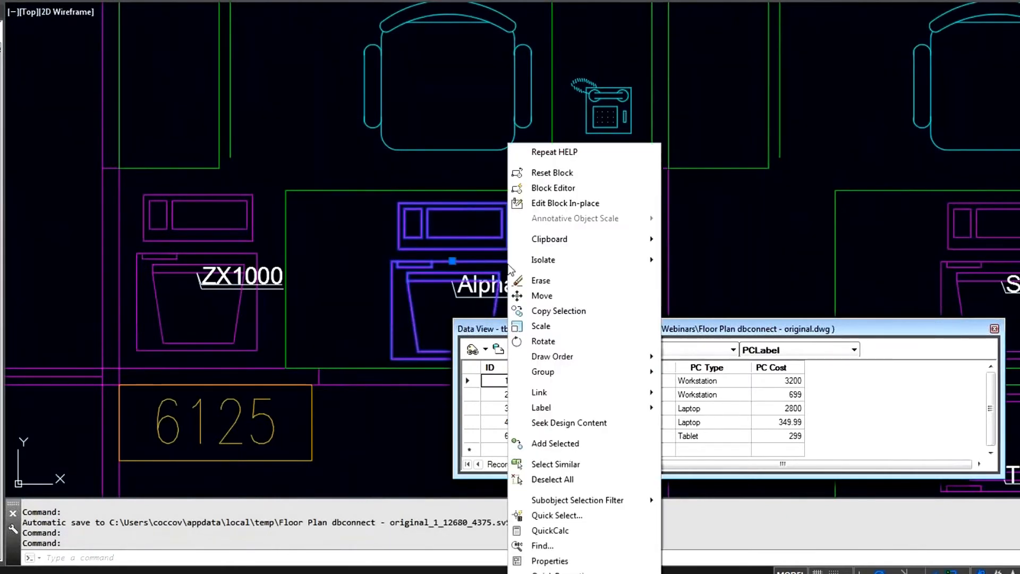
pyautogui.moveTo(543, 410)
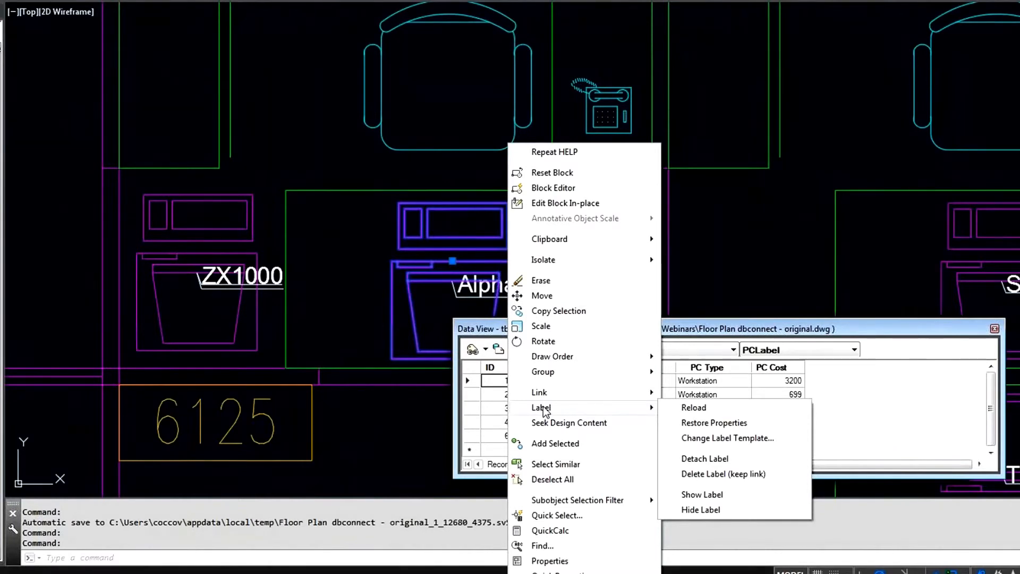
pyautogui.click(717, 474)
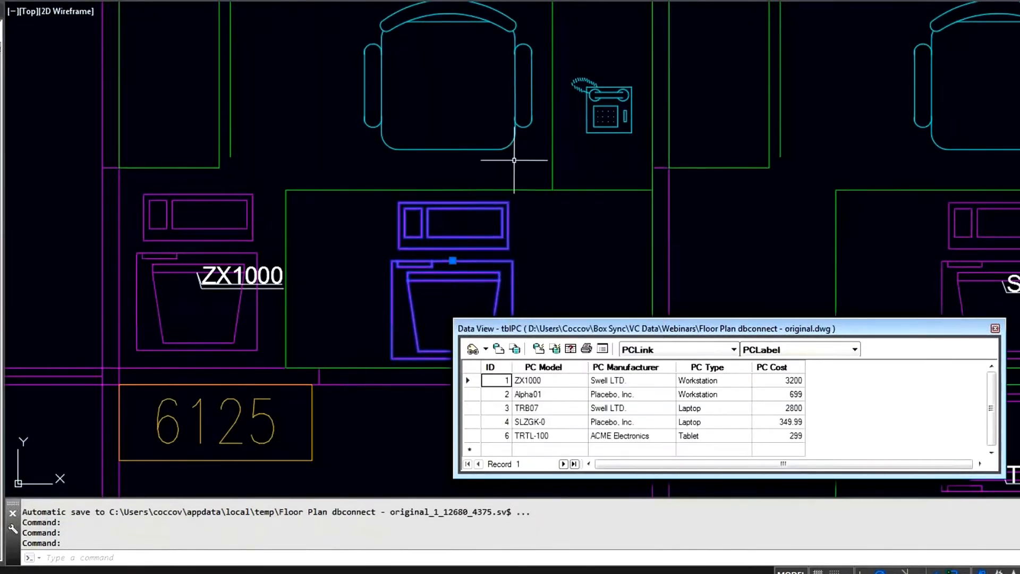
# - Label the existing link of the selected computer again using the PCLabel template
pyautogui.rightClick(487, 263)
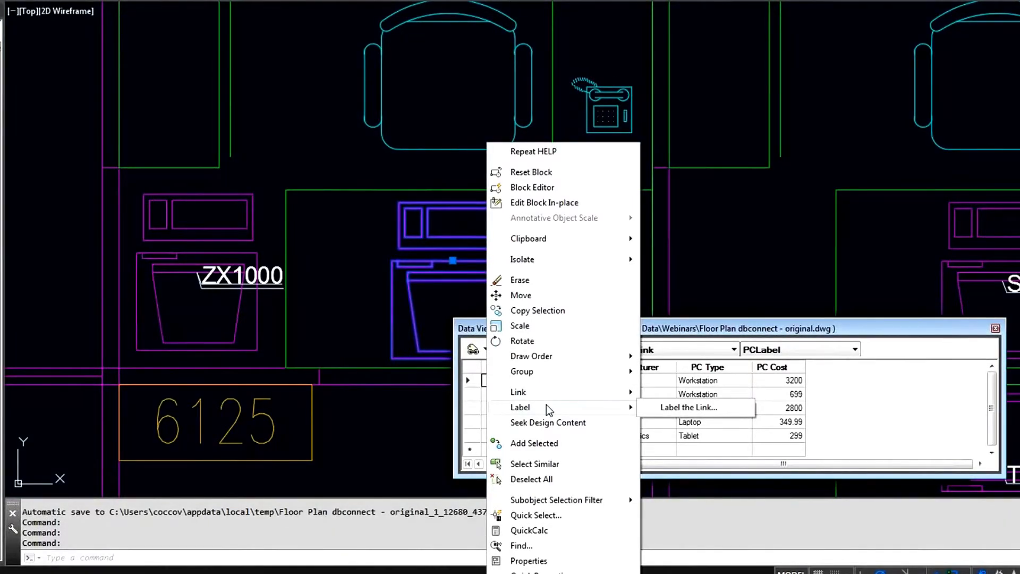
pyautogui.click(669, 408)
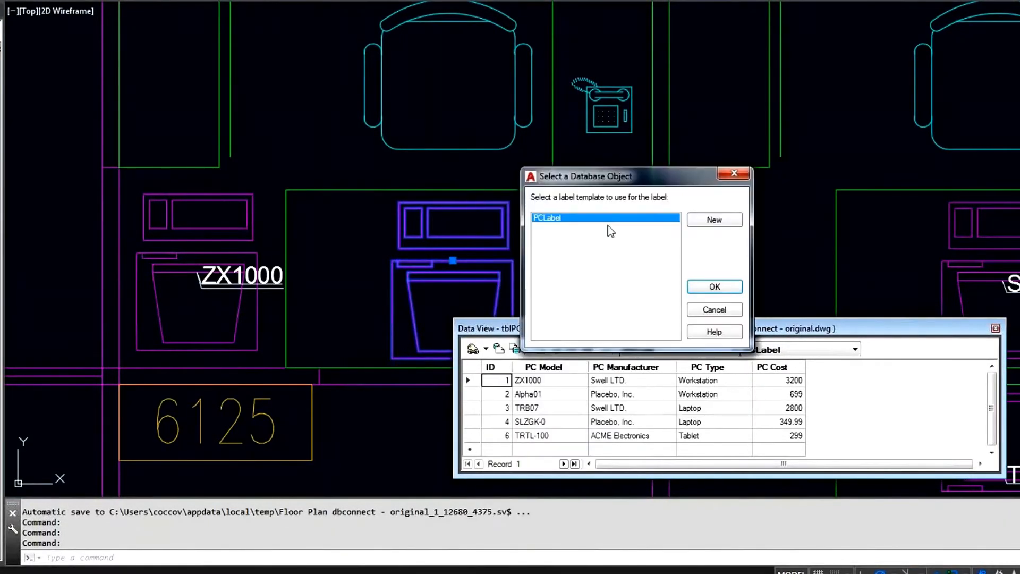
pyautogui.click(711, 290)
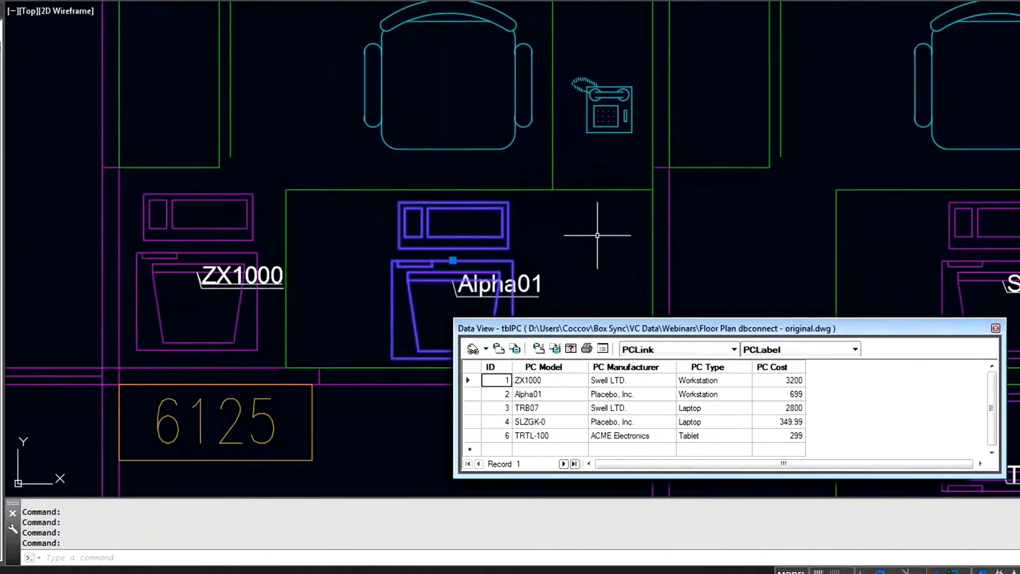
# - Delete the database link from the selected Alpha01 computer
pyautogui.rightClick(513, 269)
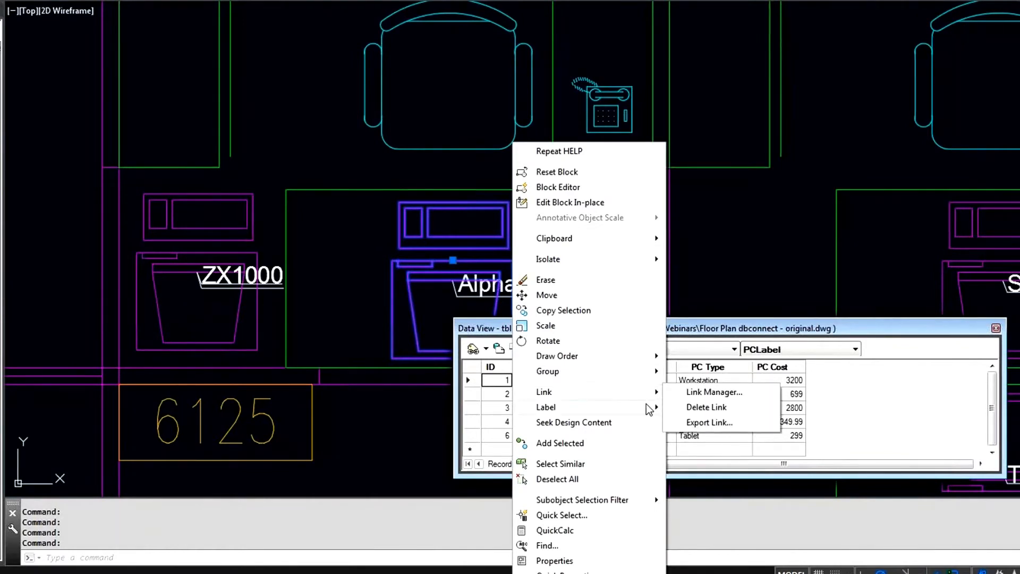
pyautogui.moveTo(650, 397)
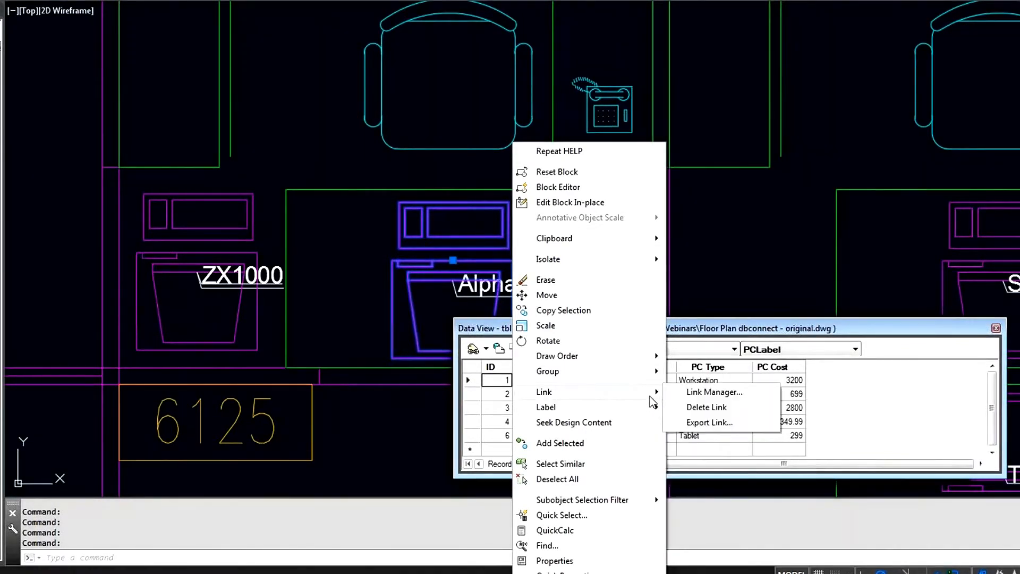
pyautogui.click(694, 407)
# - Create a freestanding label from the TRB07 record and place it beside the selected computer
pyautogui.click(497, 409)
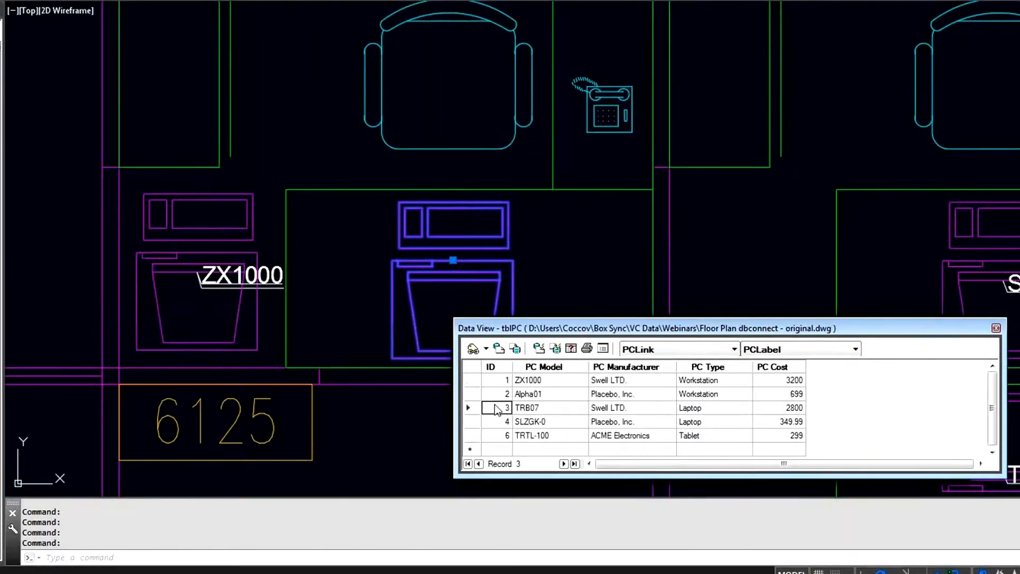
pyautogui.rightClick(496, 408)
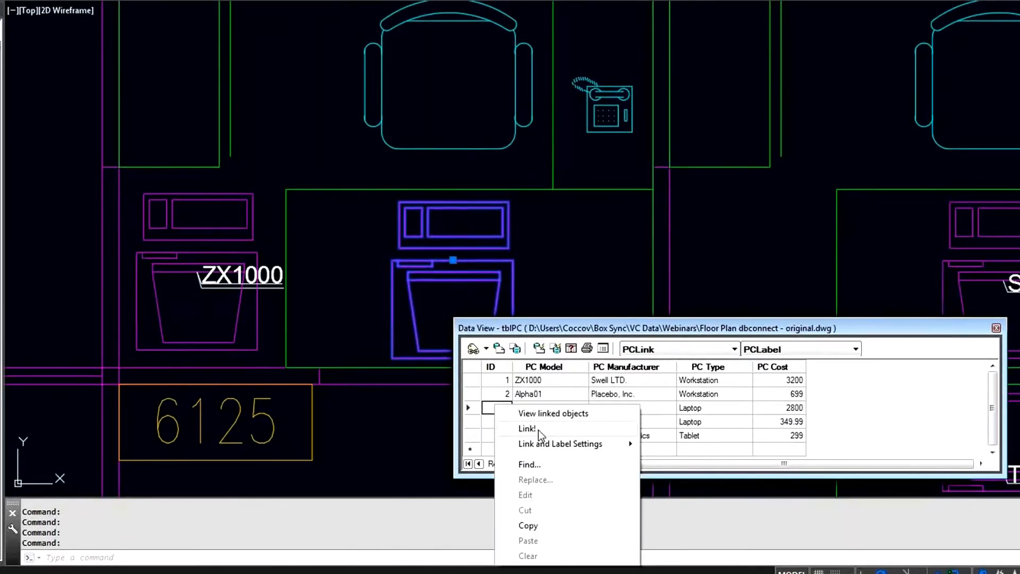
pyautogui.moveTo(545, 449)
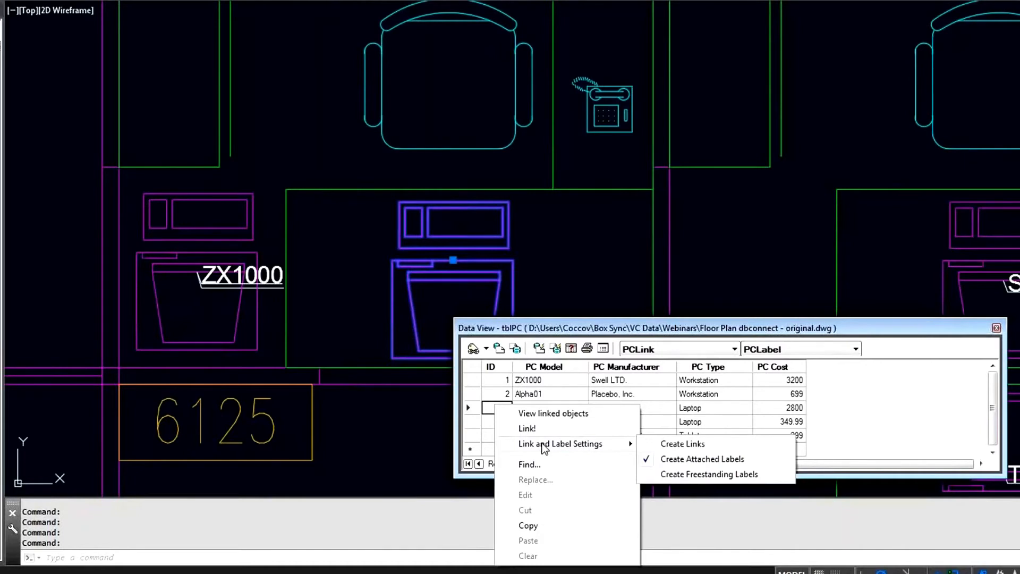
pyautogui.click(690, 473)
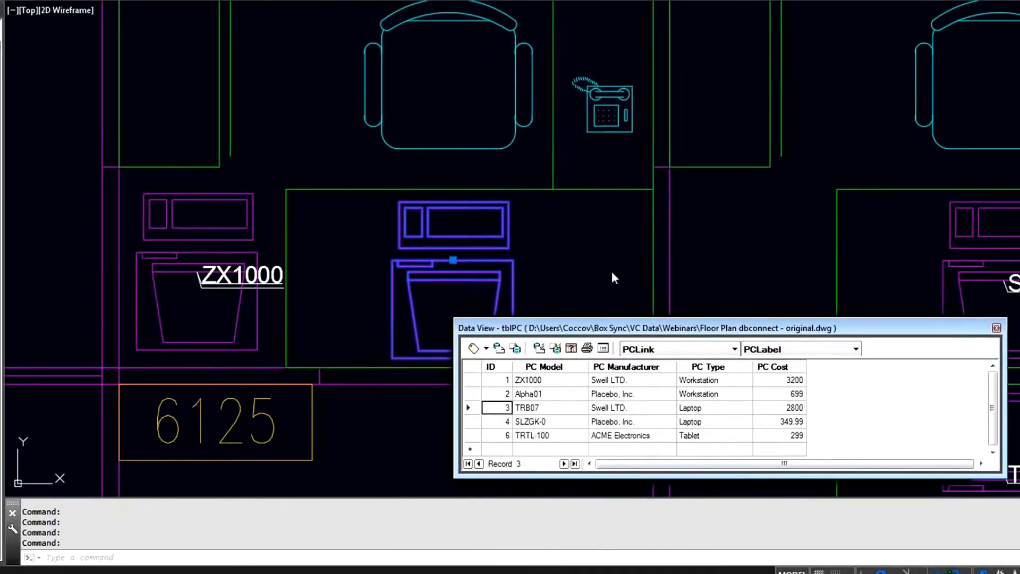
pyautogui.rightClick(476, 405)
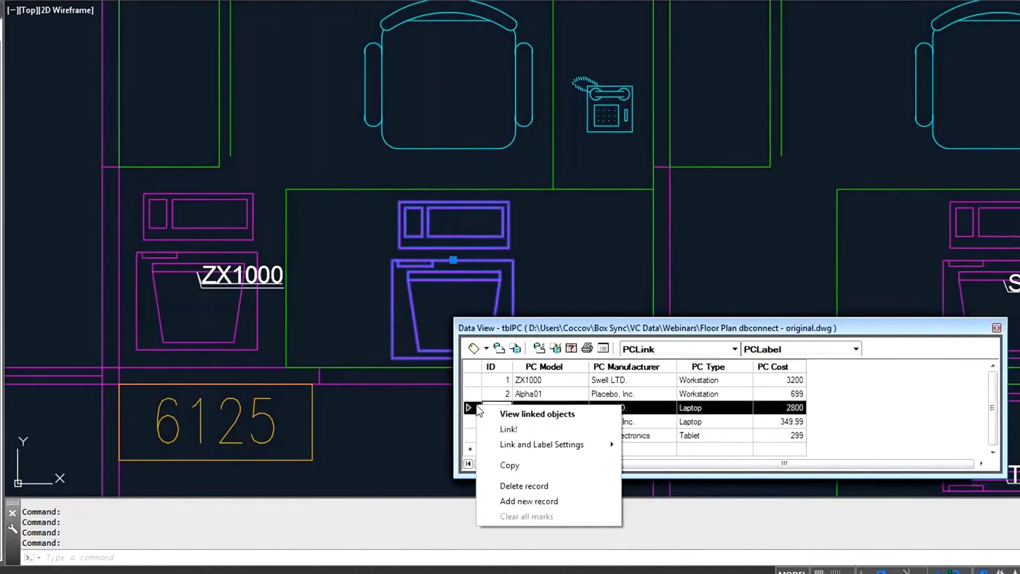
pyautogui.click(508, 430)
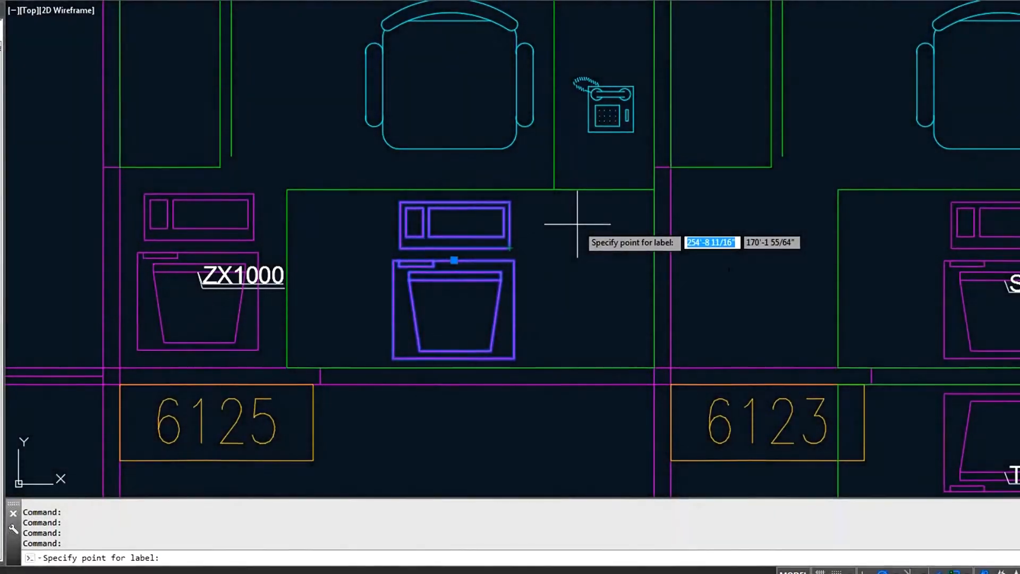
pyautogui.click(577, 224)
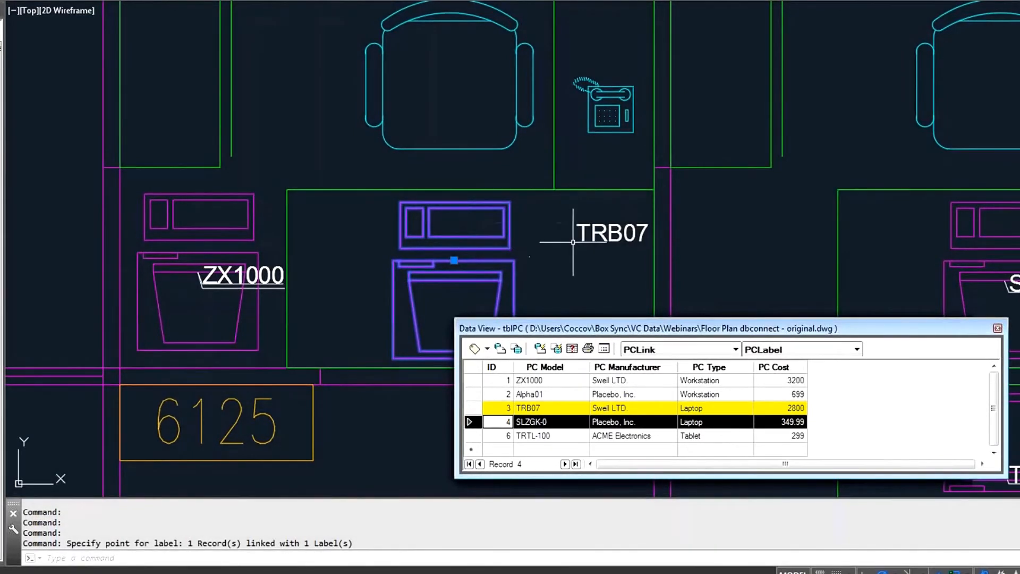
# - Move the TRB07 label slightly down toward the computer, close the tblPC data view and clear the selection
pyautogui.click(585, 234)
pyautogui.click(577, 223)
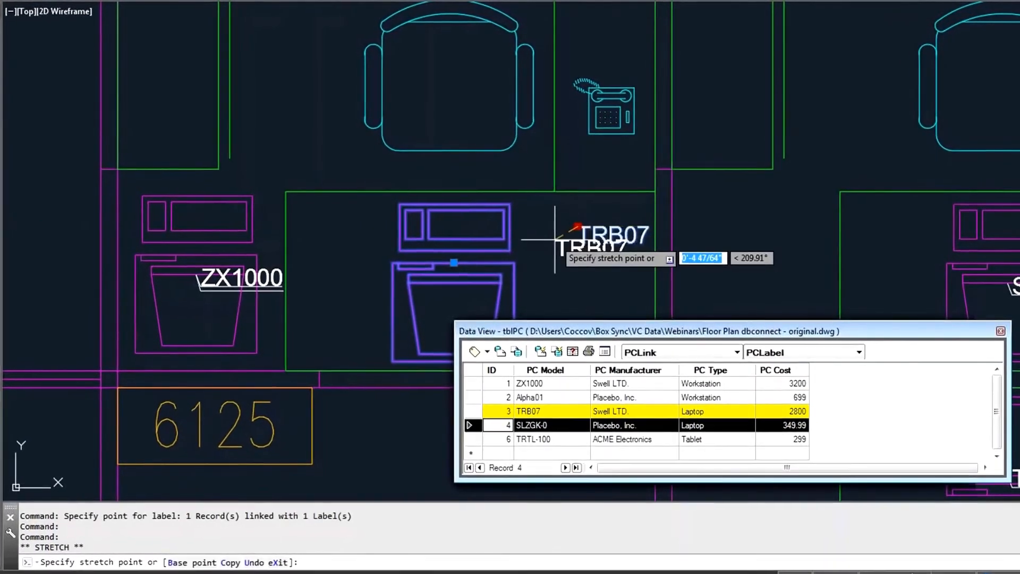
pyautogui.click(535, 265)
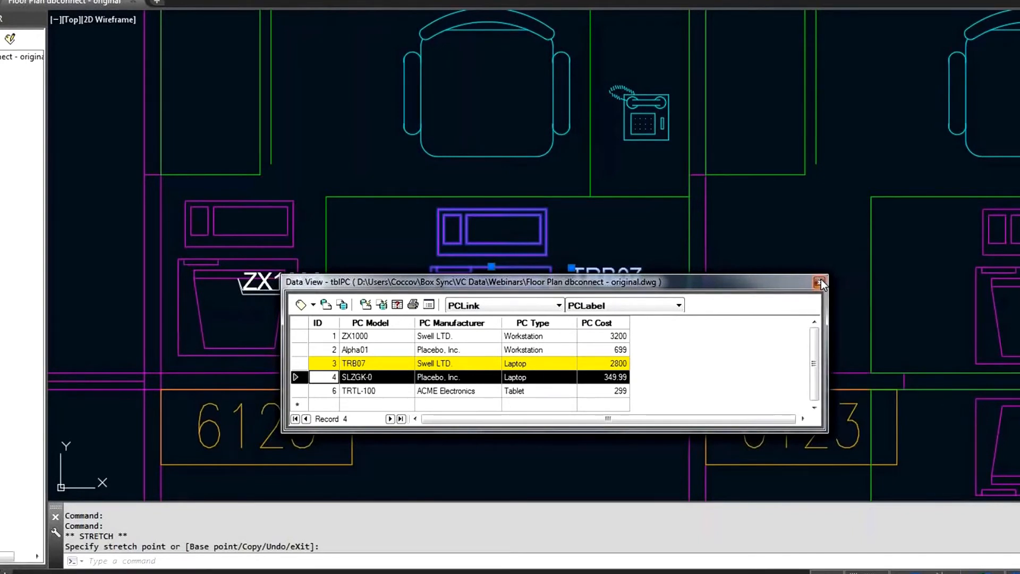
pyautogui.click(821, 283)
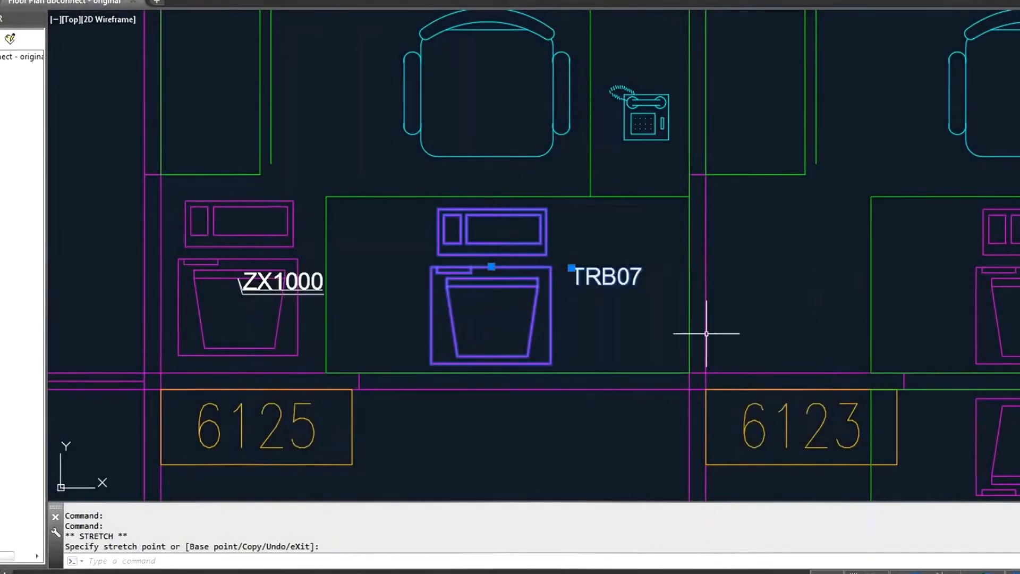
pyautogui.press('Escape')
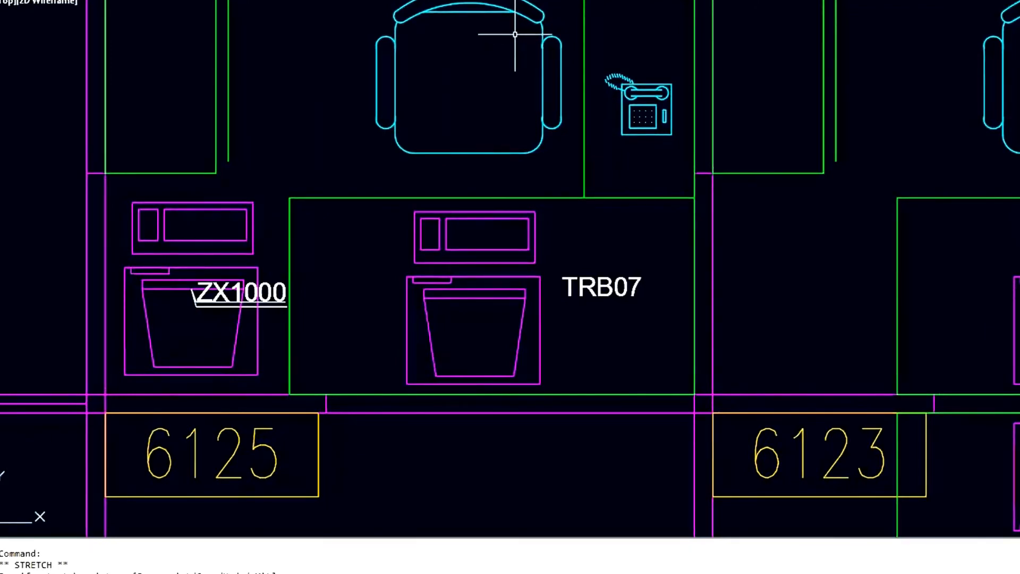
pyautogui.press('Escape')
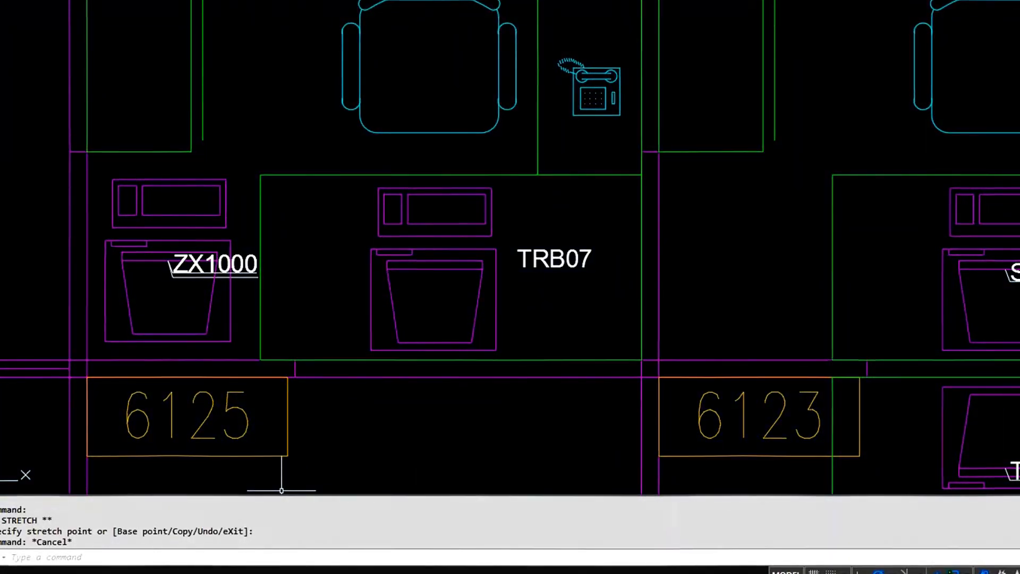
# - Switch to PowerPoint, show the Additional Resources slide and bring up the options for the 64 Bit Microsoft Access 2013 Runtime link
pyautogui.click(313, 473)
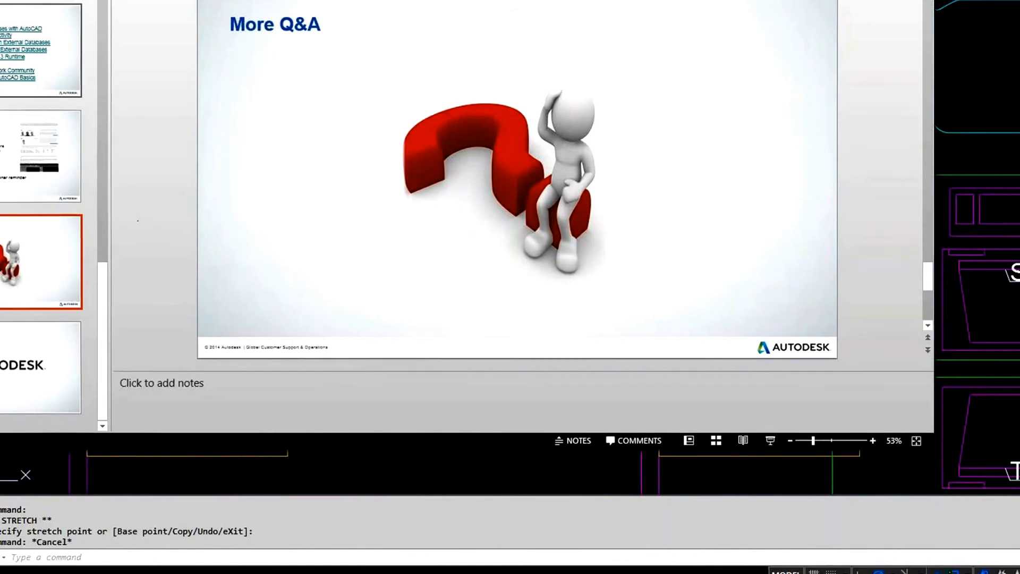
pyautogui.click(40, 17)
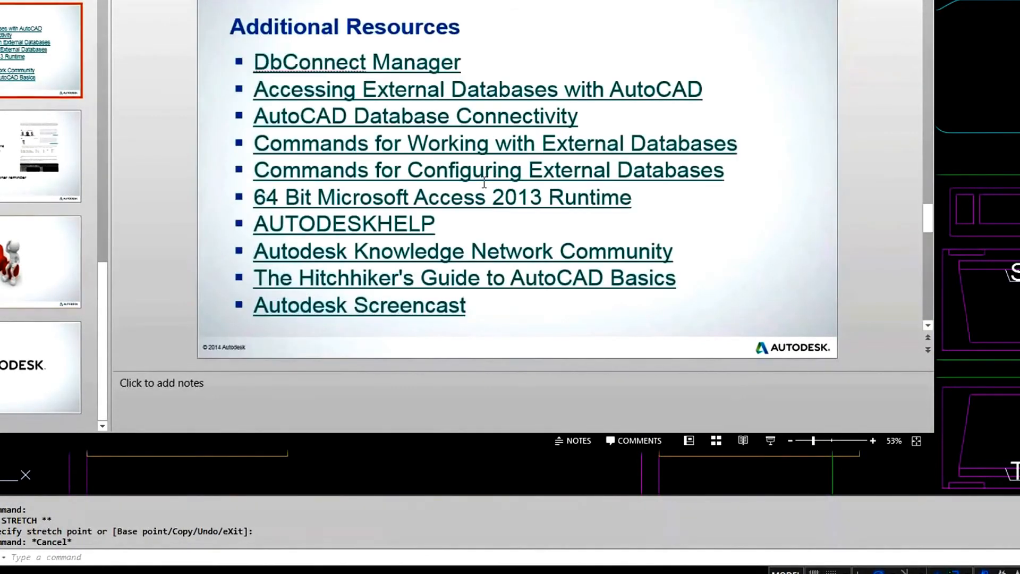
pyautogui.click(478, 196)
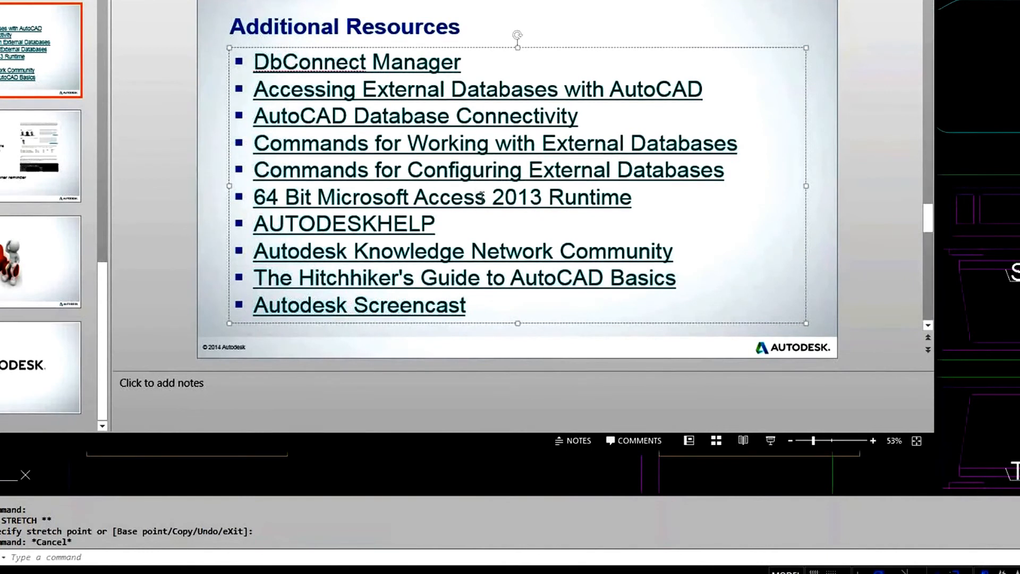
pyautogui.rightClick(477, 195)
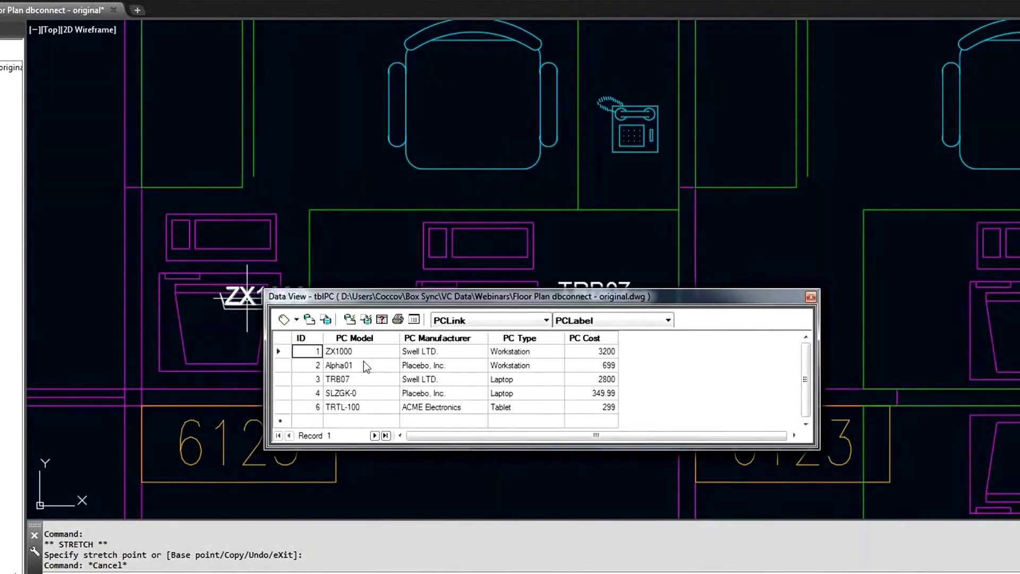
pyautogui.click(288, 368)
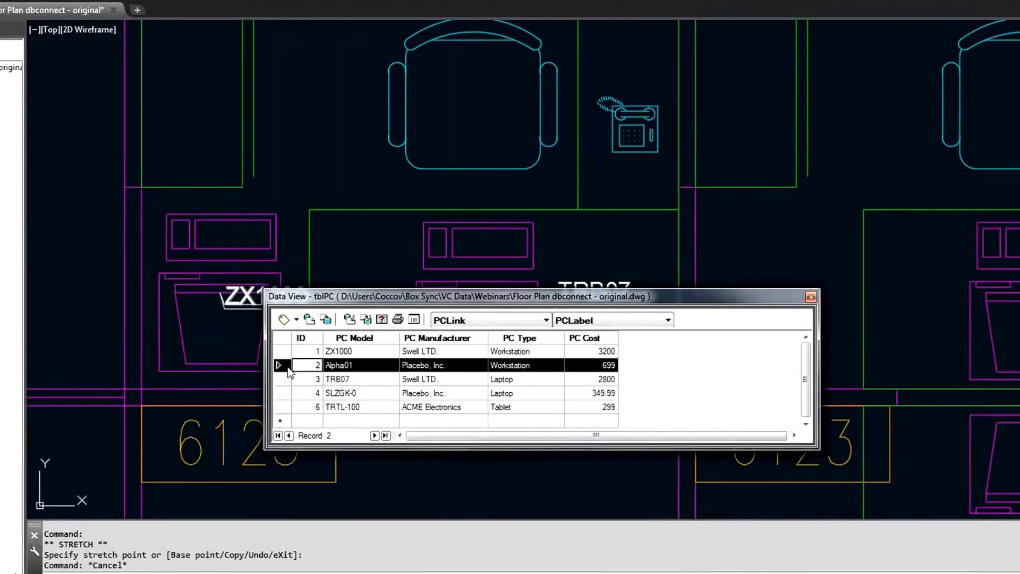
pyautogui.rightClick(288, 367)
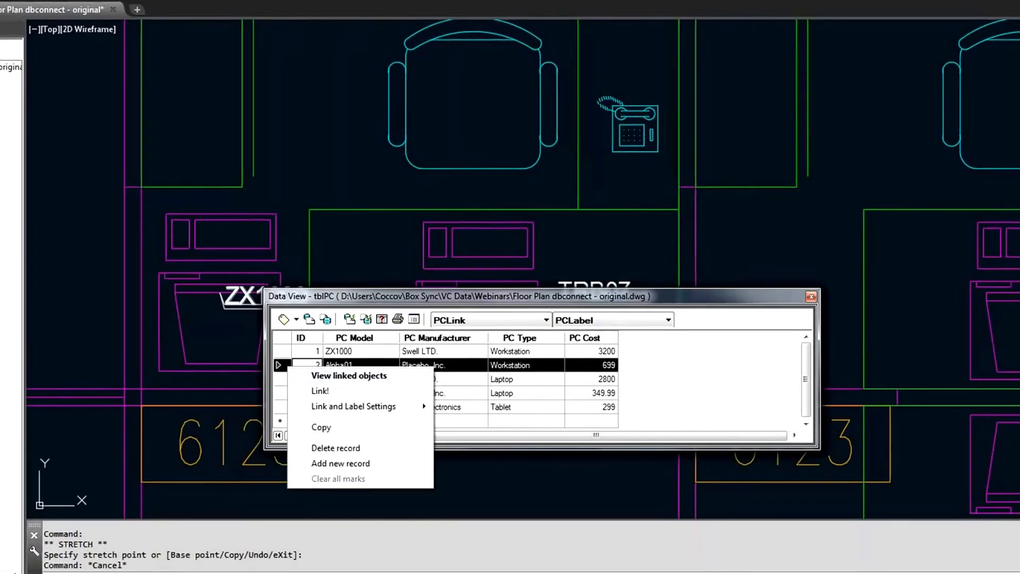
pyautogui.press('Escape')
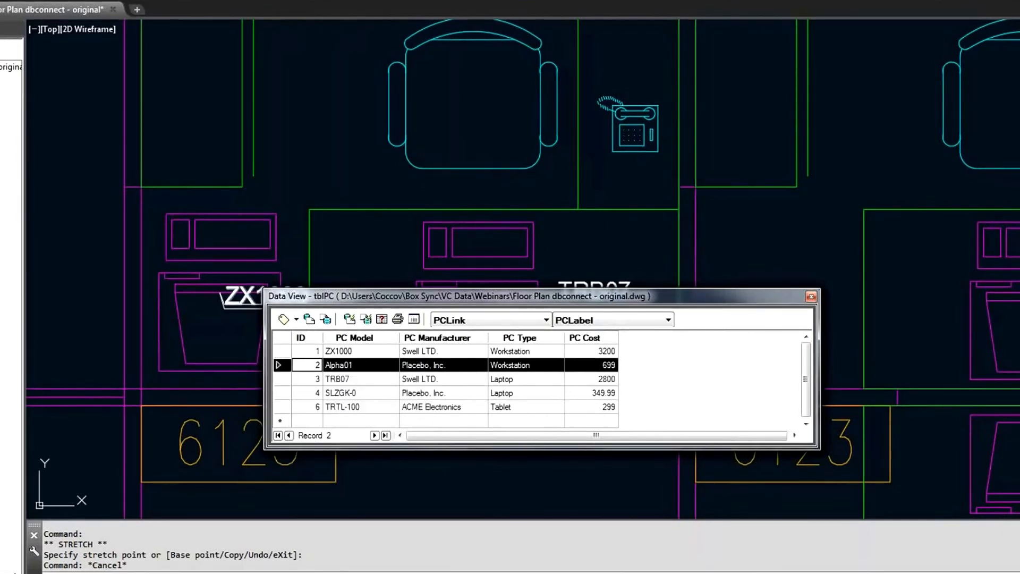
pyautogui.rightClick(0, 82)
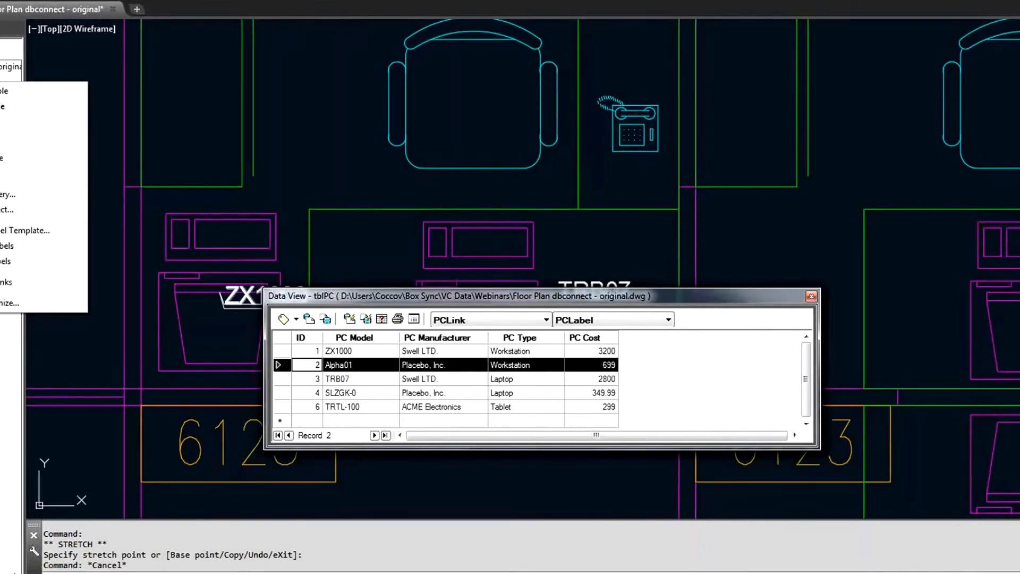
pyautogui.rightClick(0, 93)
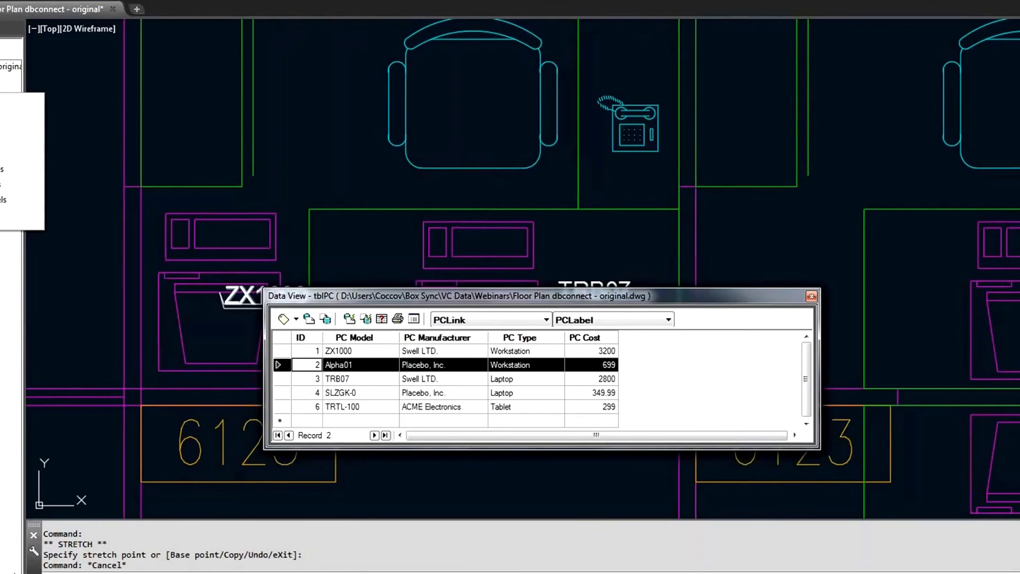
pyautogui.rightClick(0, 130)
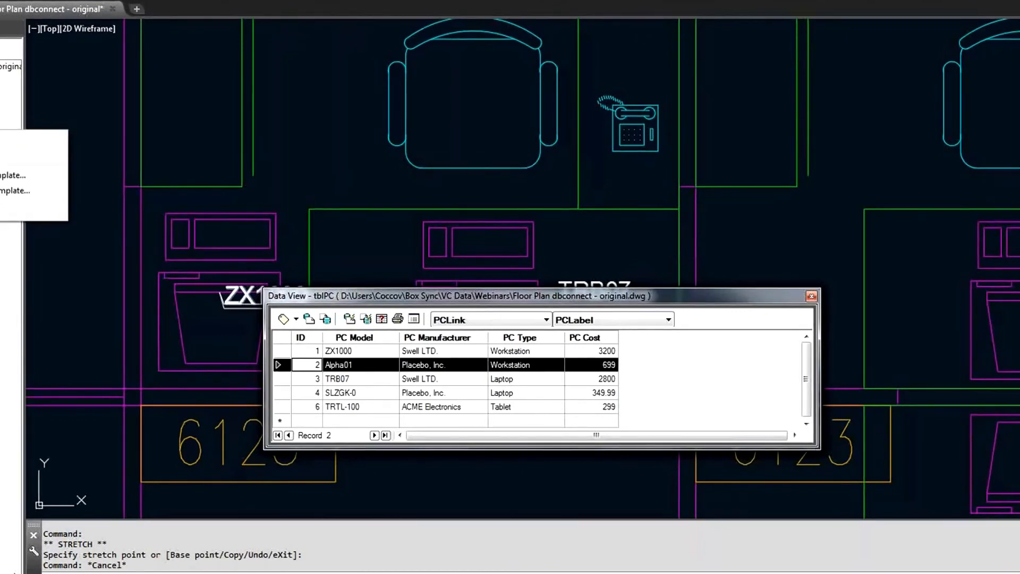
# - View the drawing objects linked to the Alpha01 record in the tblPC data view
pyautogui.click(287, 366)
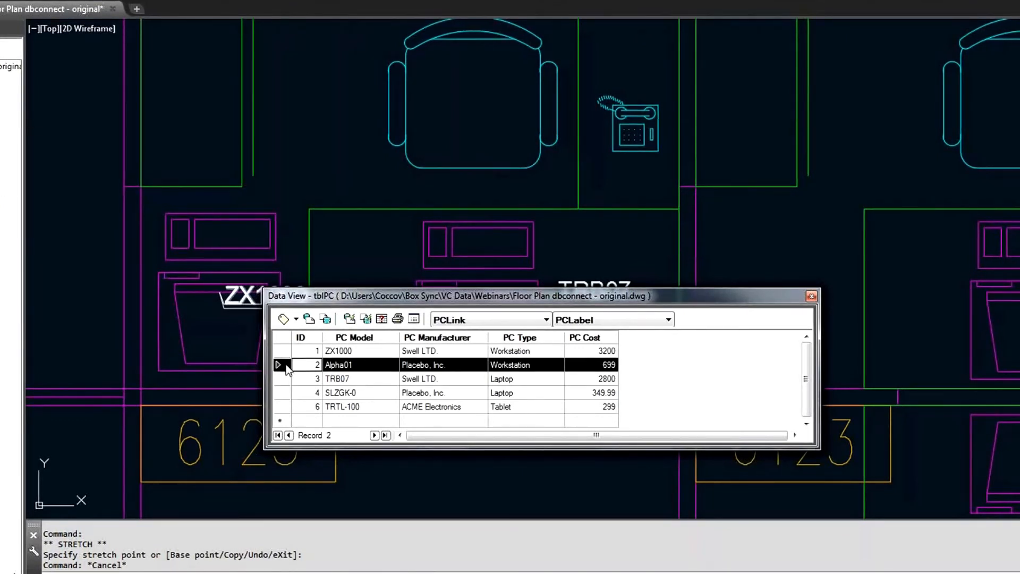
pyautogui.rightClick(288, 370)
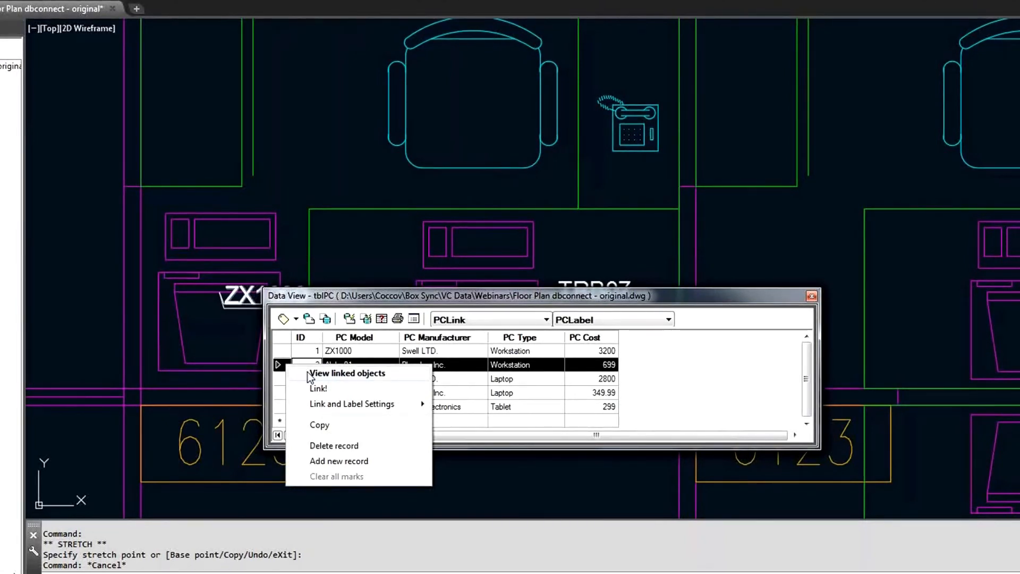
pyautogui.click(307, 372)
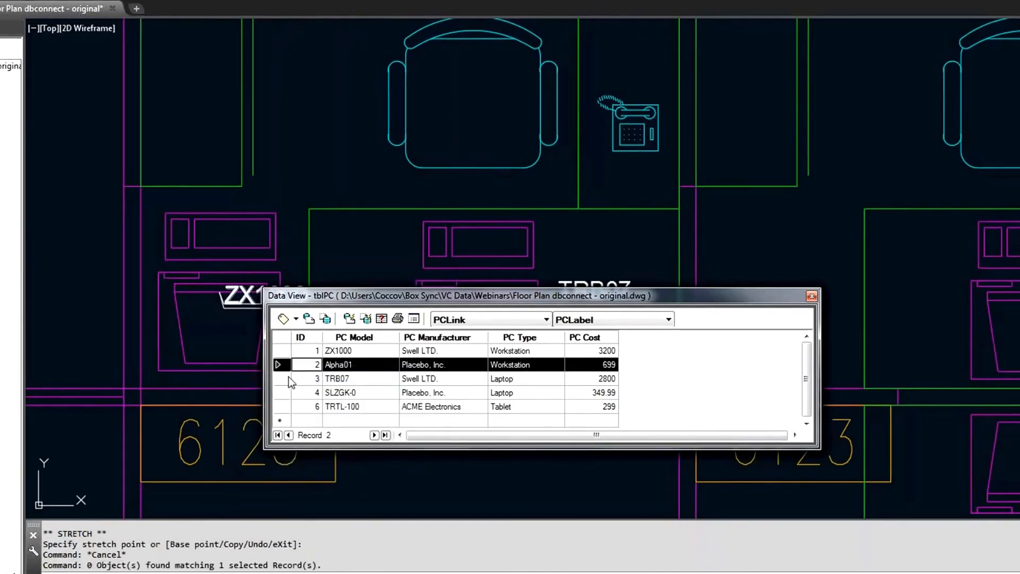
# - View the drawing objects linked to the Alpha01, TRB07 and SLZGK-0 records, move the data view off them and clear the selection
pyautogui.click(283, 393)
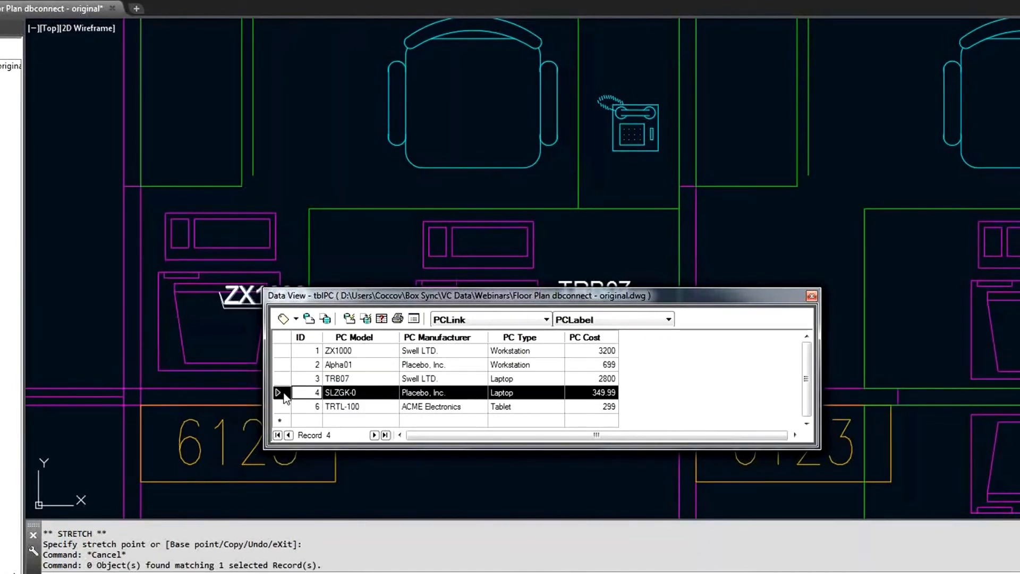
pyautogui.keyDown('shift'); pyautogui.click(285, 364); pyautogui.keyUp('shift')
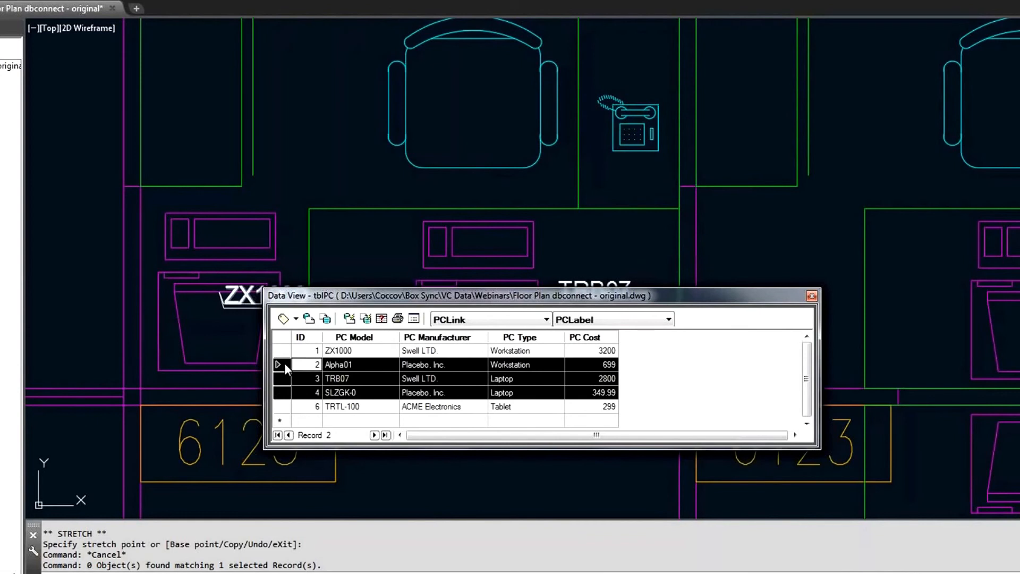
pyautogui.rightClick(285, 364)
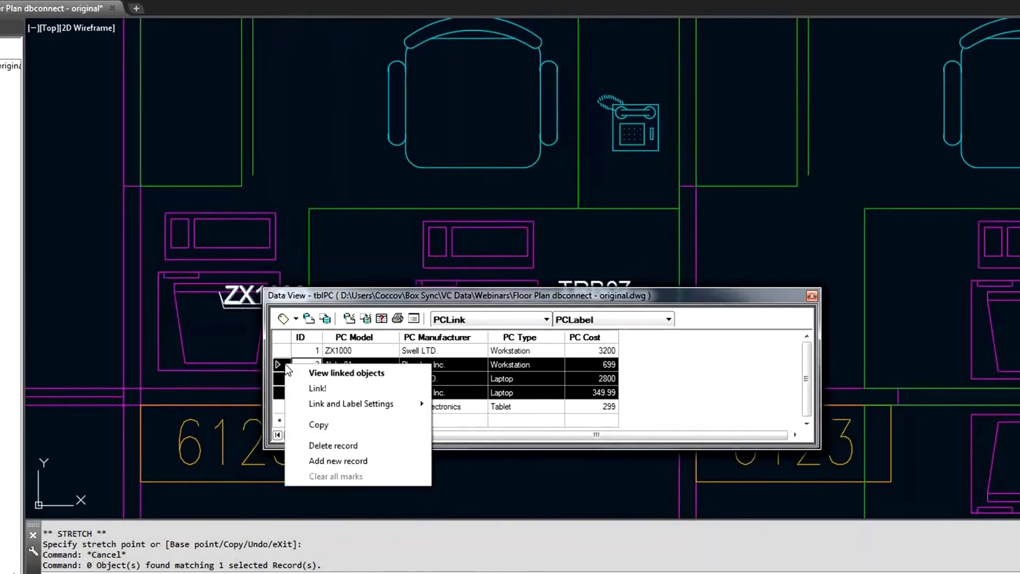
pyautogui.click(318, 373)
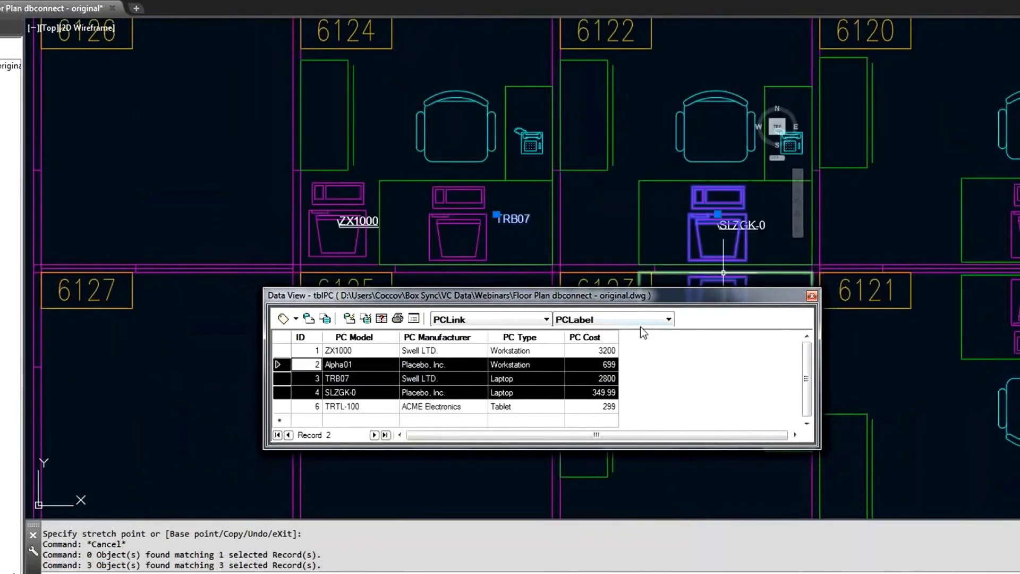
pyautogui.moveTo(640, 298)
pyautogui.mouseDown()
pyautogui.moveTo(628, 397)
pyautogui.moveTo(626, 367)
pyautogui.moveTo(467, 329)
pyautogui.moveTo(436, 367)
pyautogui.mouseUp()
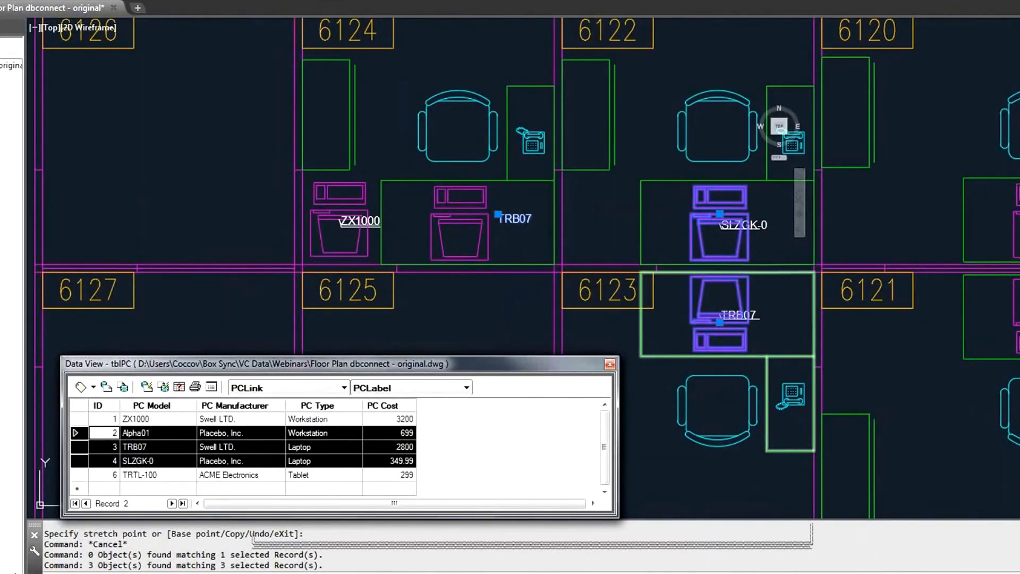
pyautogui.press('Escape')
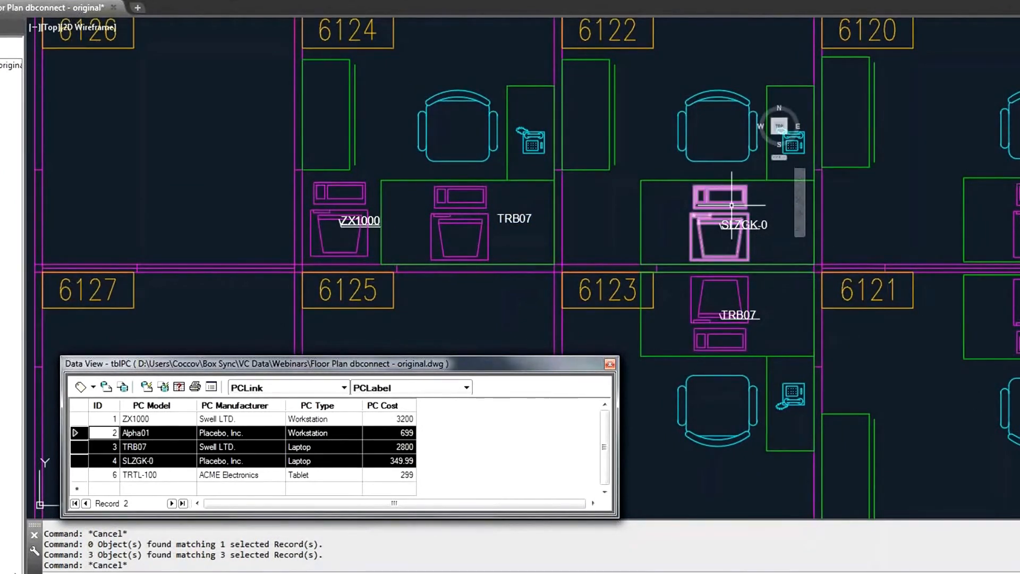
# - Inspect the SLZGK-0 label up close and move the tblPC data view up over cubicles 6124 and 6125
pyautogui.scroll(5, 732, 205)
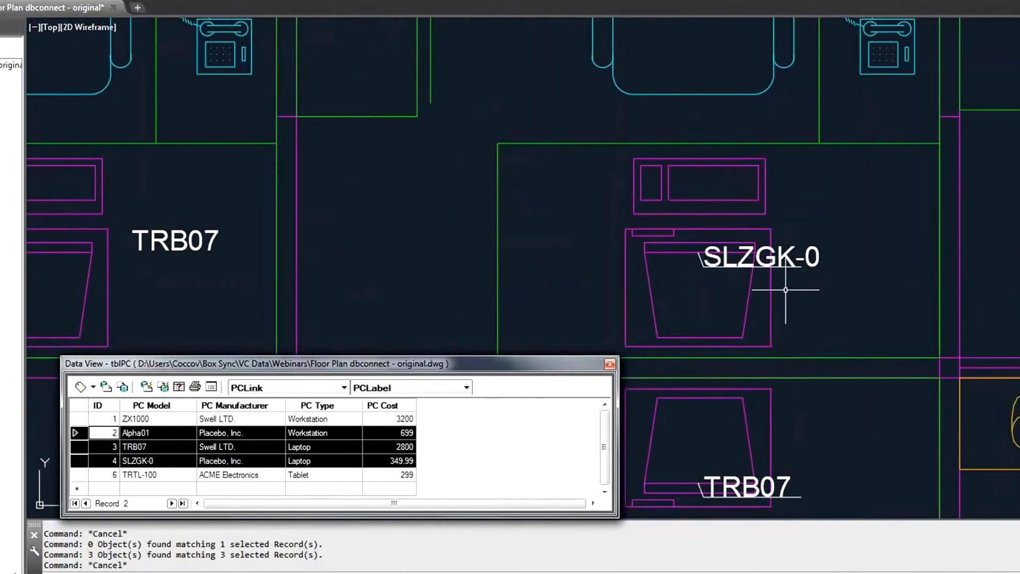
pyautogui.scroll(-5, 786, 290)
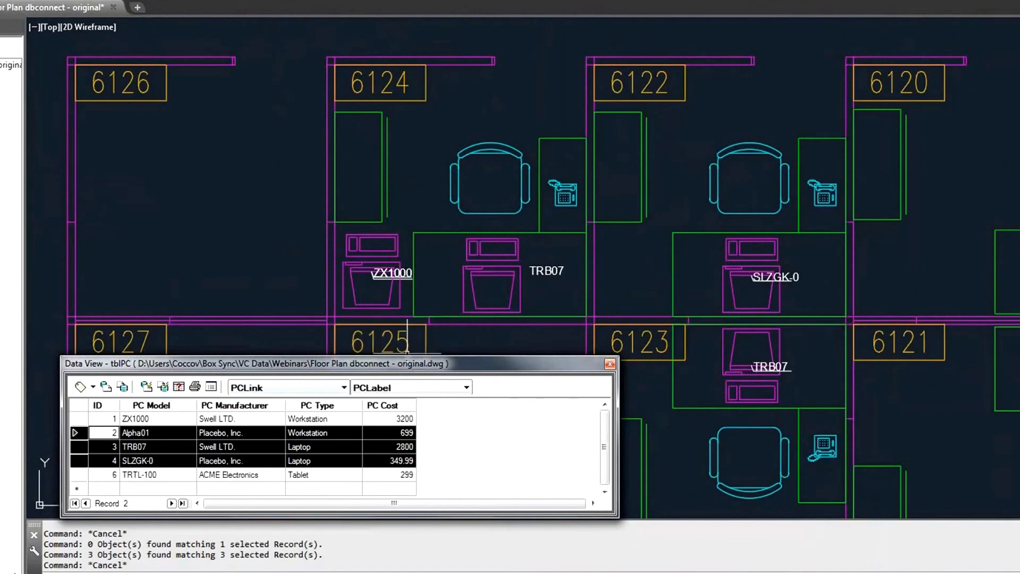
pyautogui.moveTo(413, 363); pyautogui.dragTo(452, 247)
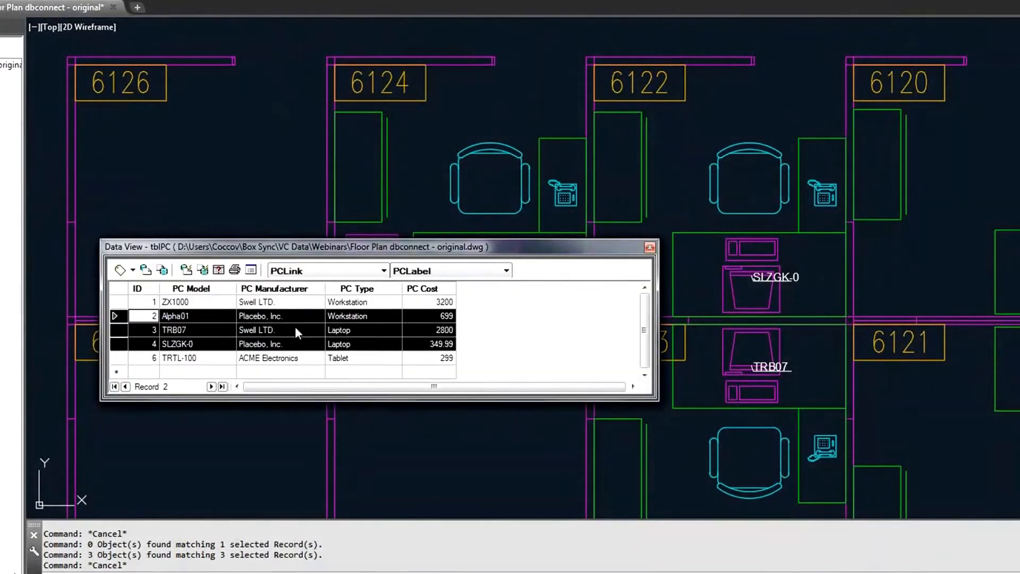